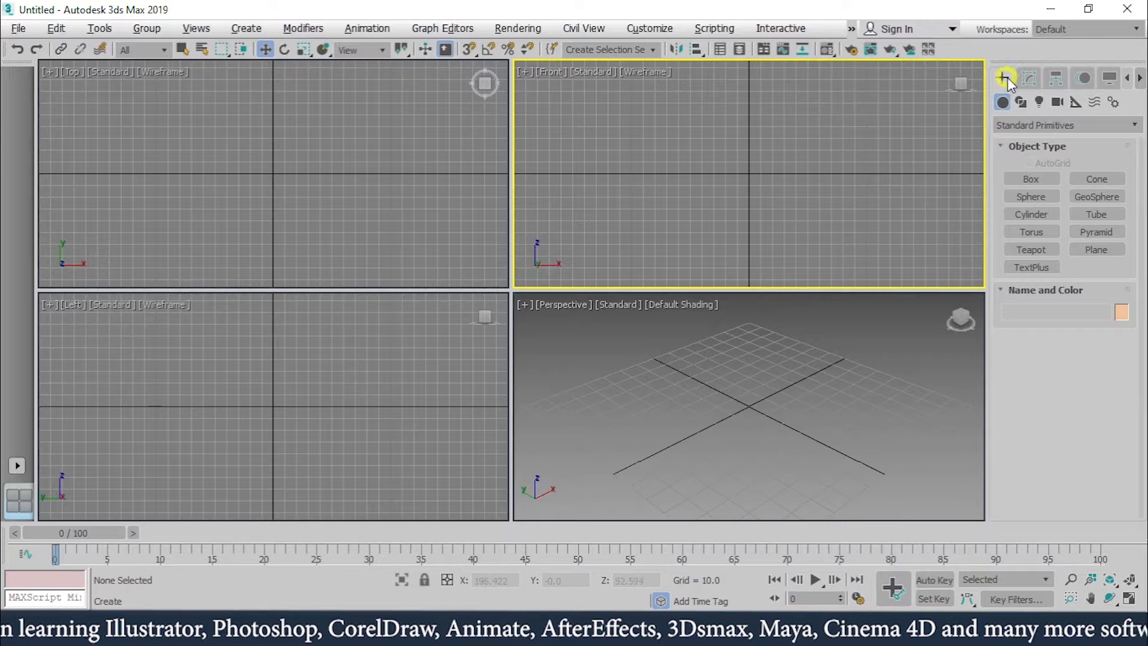
Place a standard Free Spot light at the origin in the Top viewport
left_click(1043, 102)
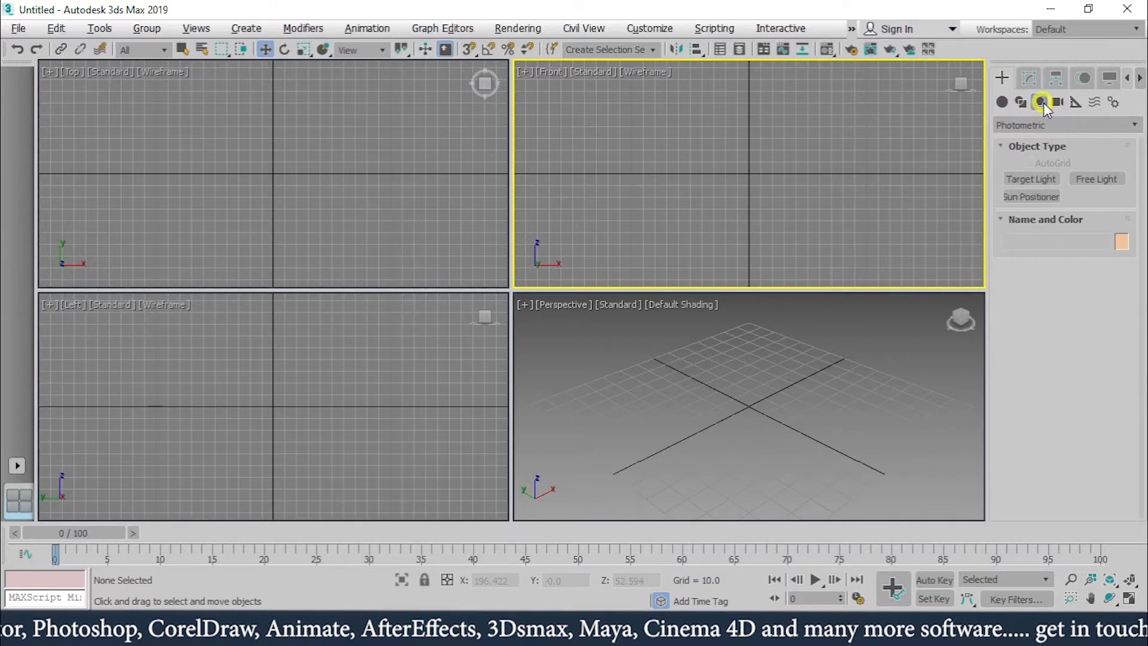
left_click(1052, 123)
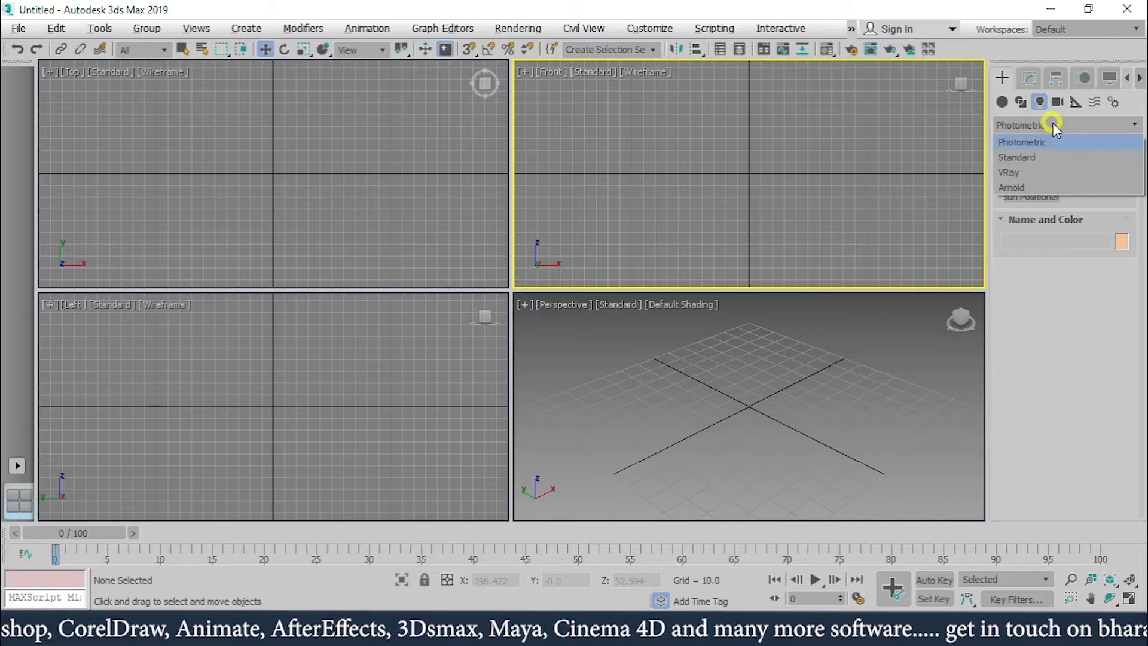
left_click(1039, 154)
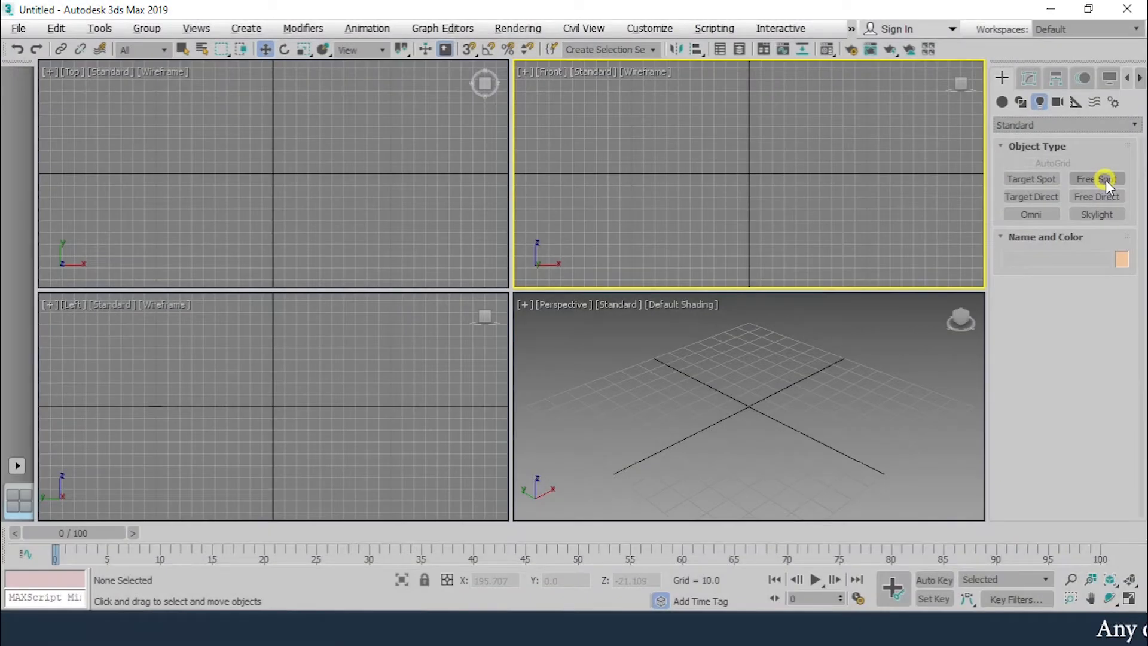
left_click(1105, 179)
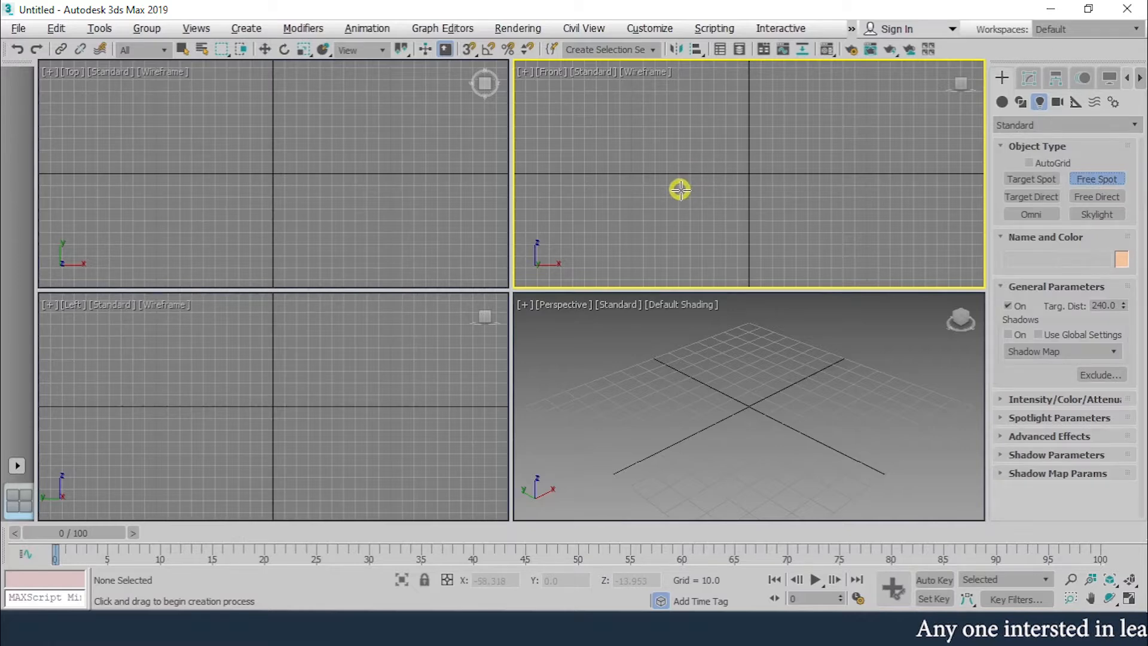
left_click(274, 171)
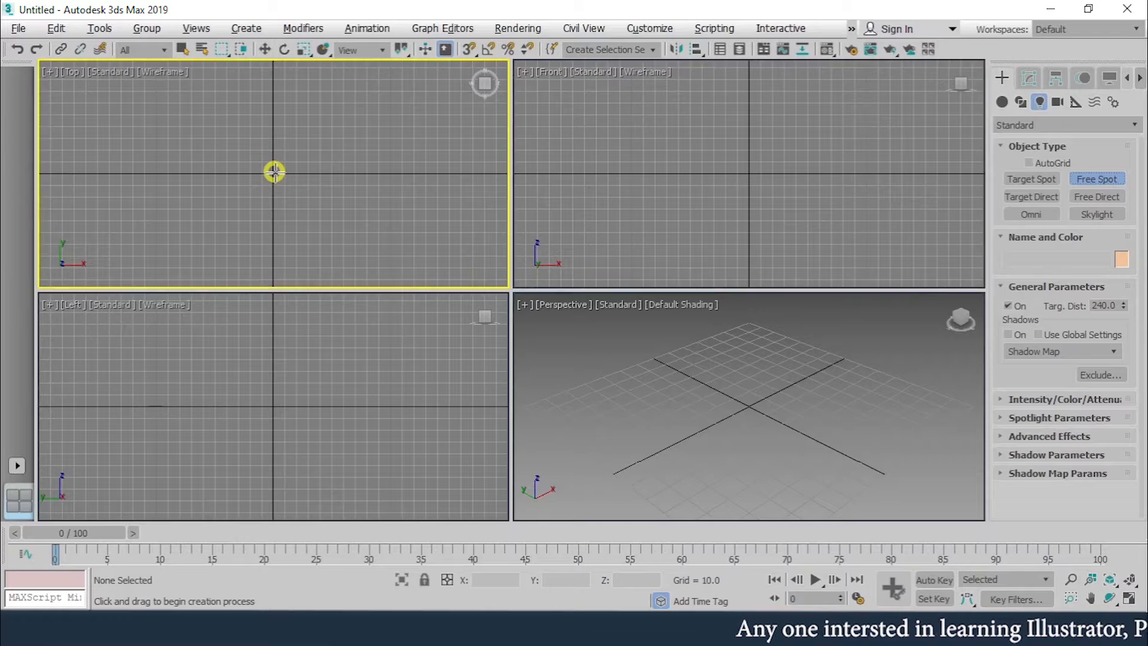
left_click(275, 172)
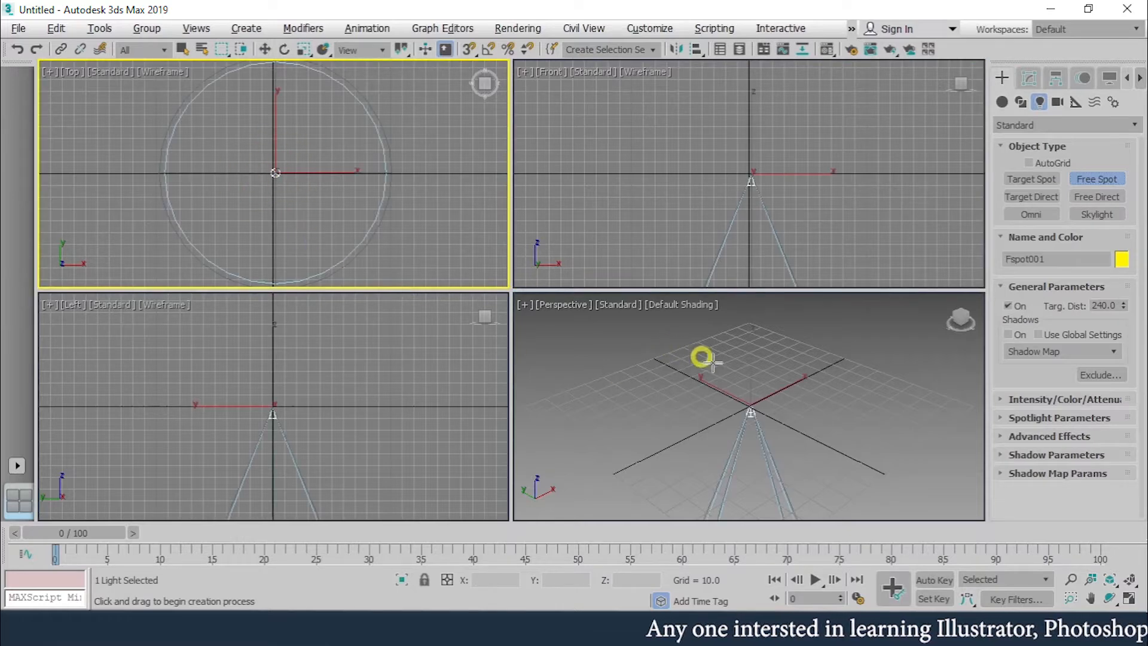
Hide the grid in the Perspective viewport
left_click(772, 402)
left_click(761, 355)
mouse_move(771, 359)
middle_mouse_down()
mouse_move(760, 395)
mouse_move(752, 349)
mouse_move(790, 351)
mouse_move(808, 374)
mouse_move(778, 378)
middle_mouse_up()
key("g")
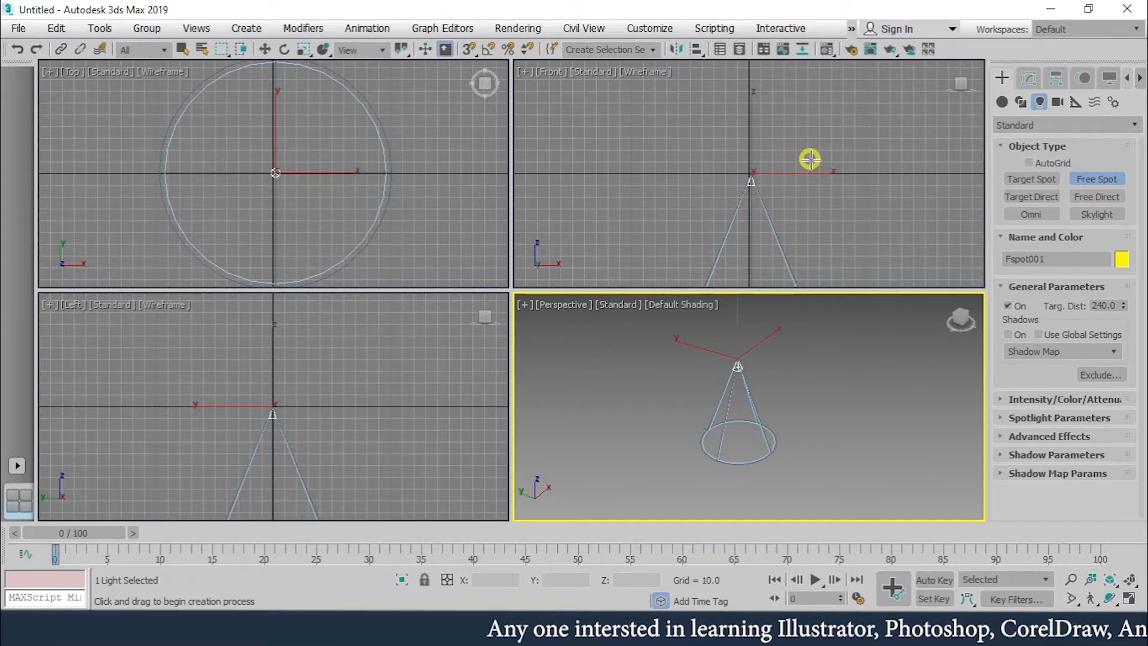
Create a Target Spot light in the Front viewport, beside the free spot and aimed diagonally down, with a target distance of about 336
right_click(820, 177)
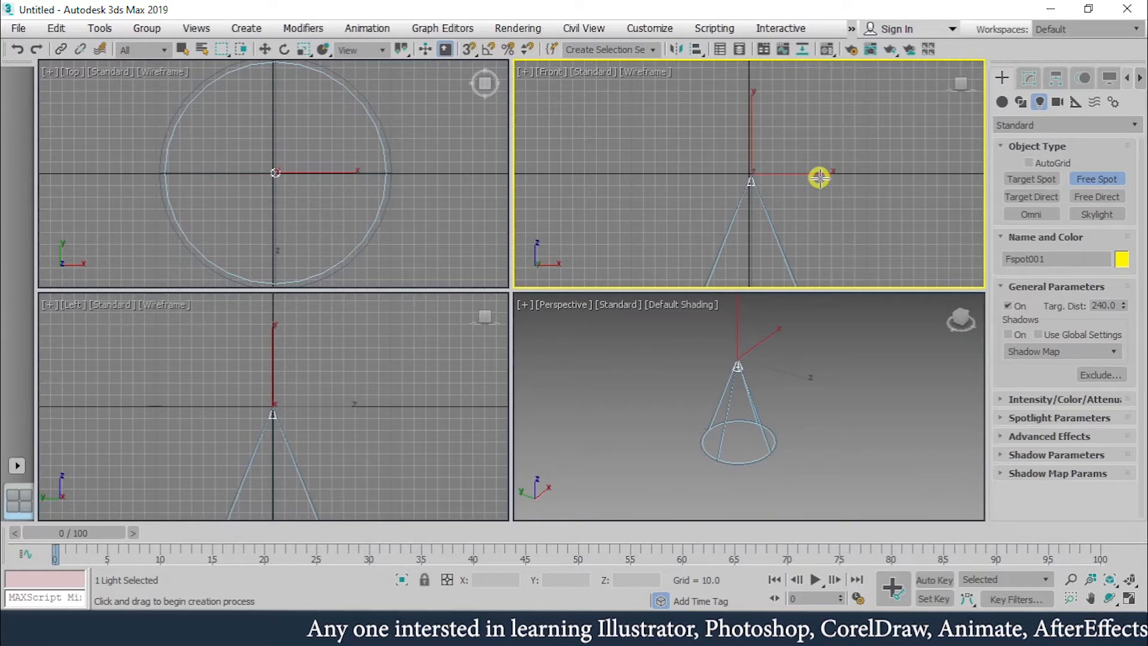
middle_click_drag(820, 178, 751, 154)
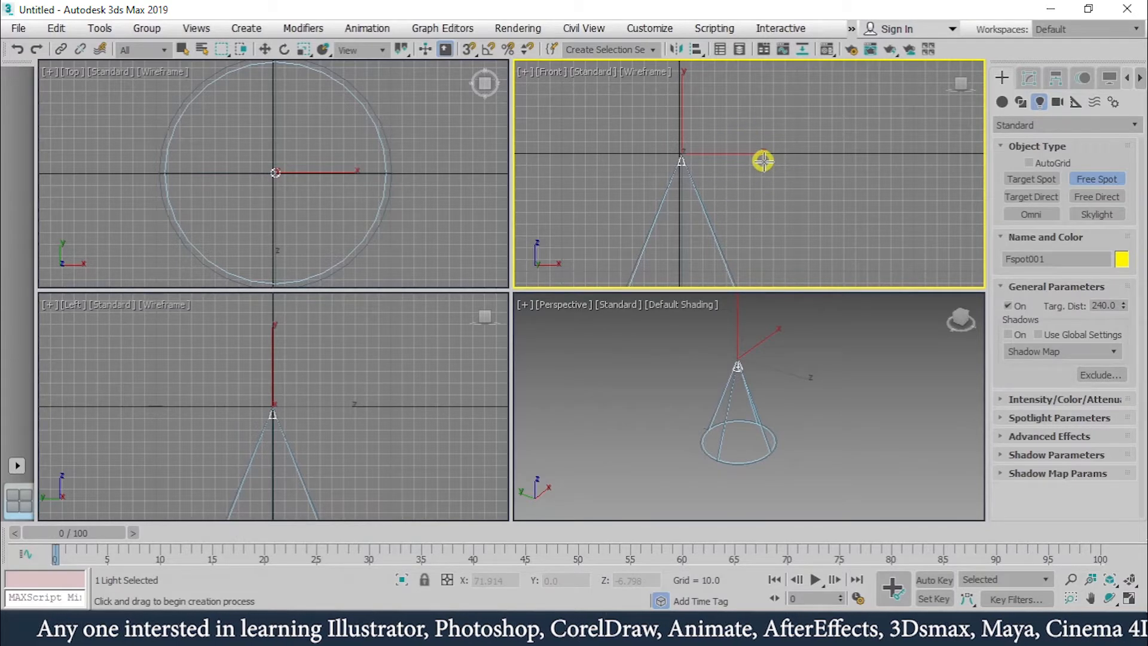
scroll(359, 186, "down", 3)
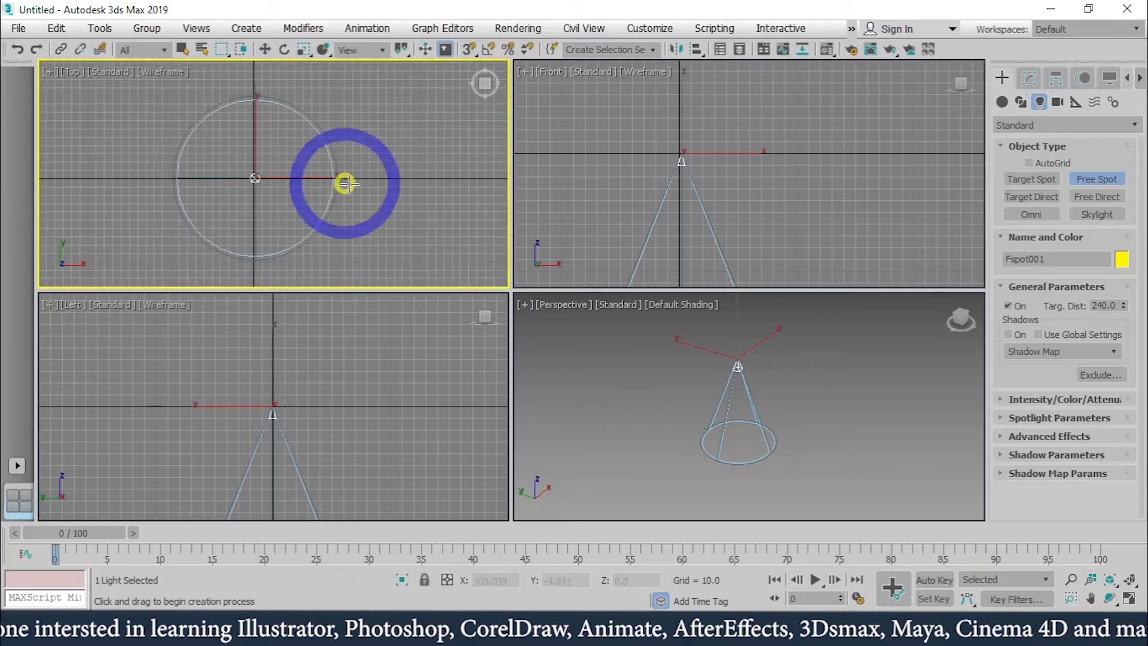
middle_click_drag(645, 182, 634, 190)
scroll(316, 169, "down", 2)
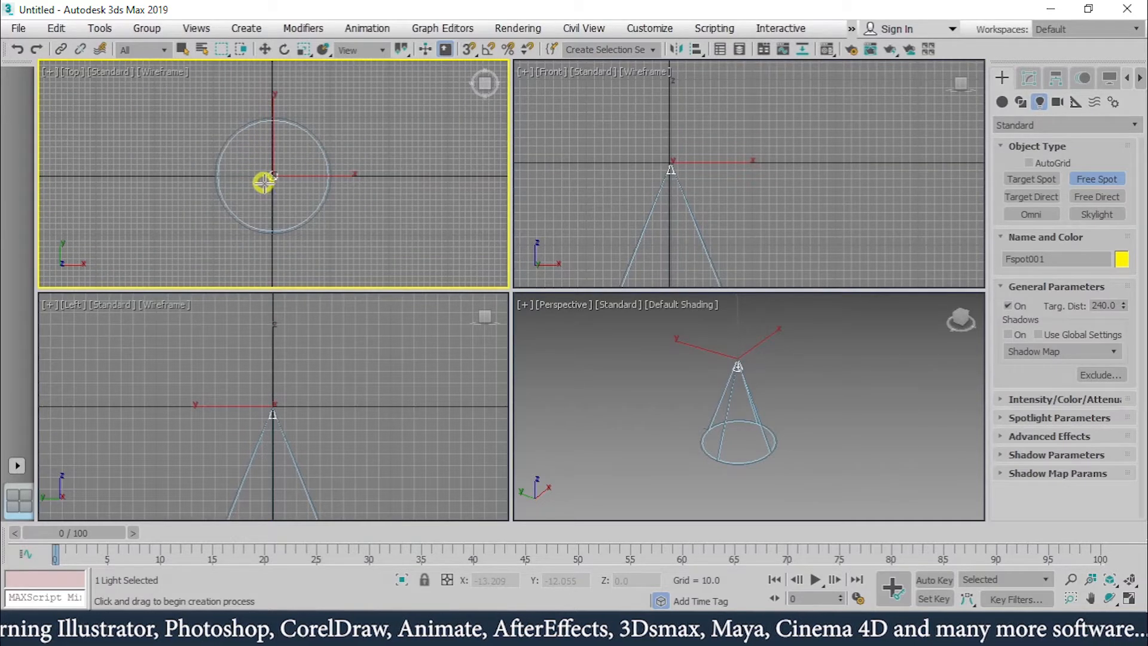
scroll(561, 204, "down", 2)
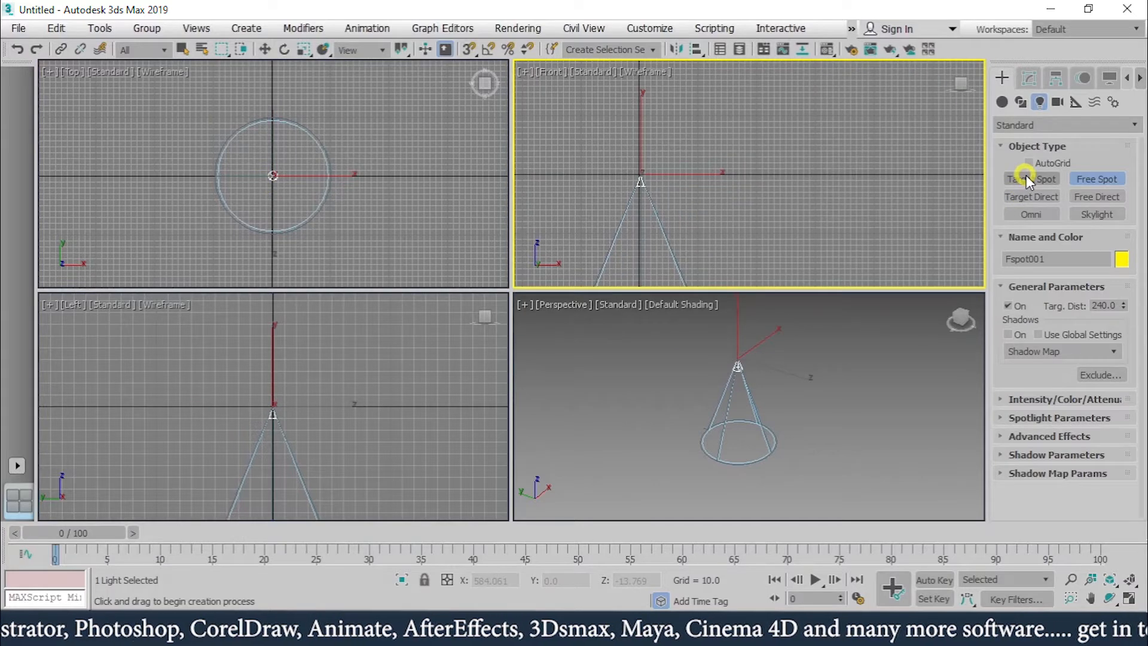
left_click(1026, 175)
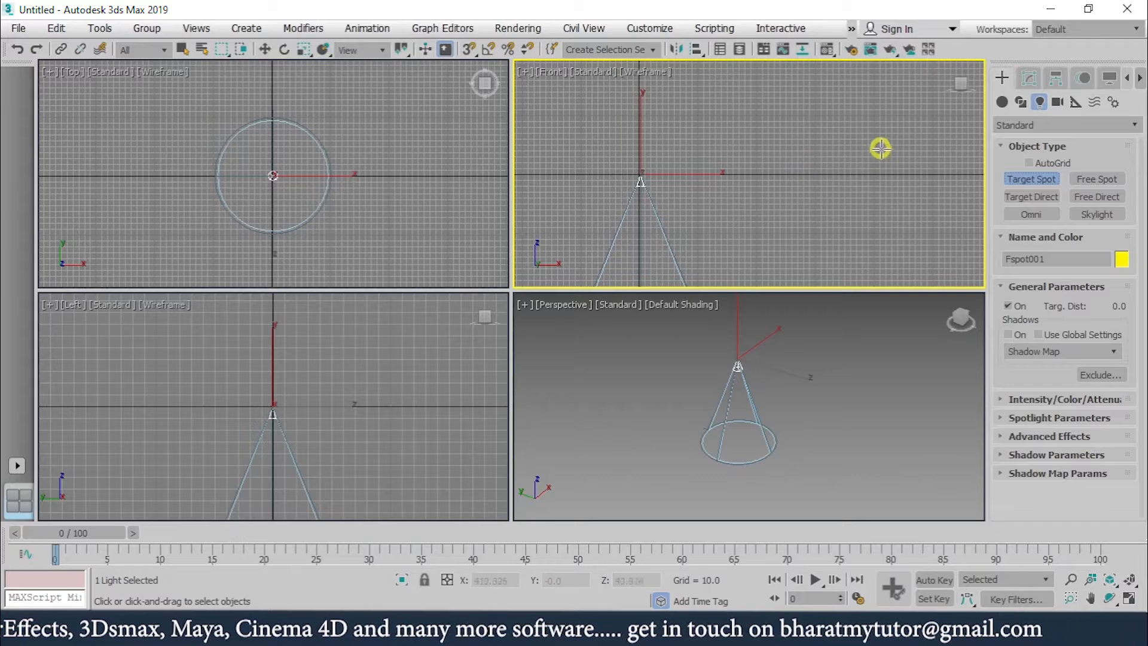
left_click_drag(881, 146, 726, 257)
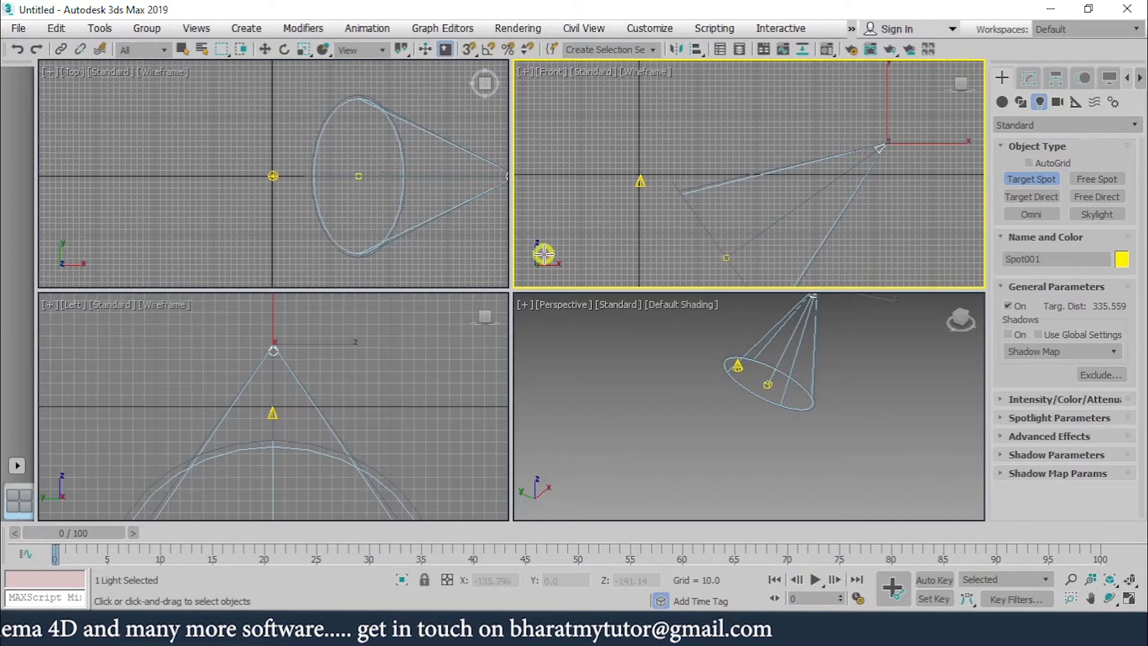
right_click(837, 199)
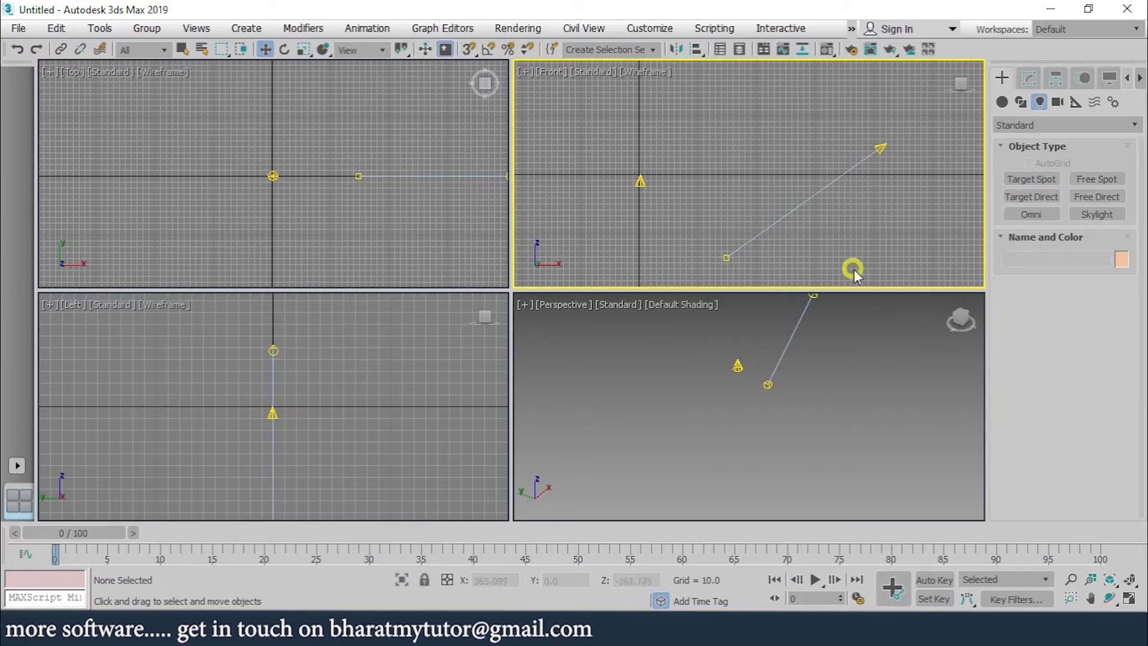
Move the Target Spot light's target in the Front viewport to about X 201, Z -150
right_click(762, 234)
left_click(779, 252)
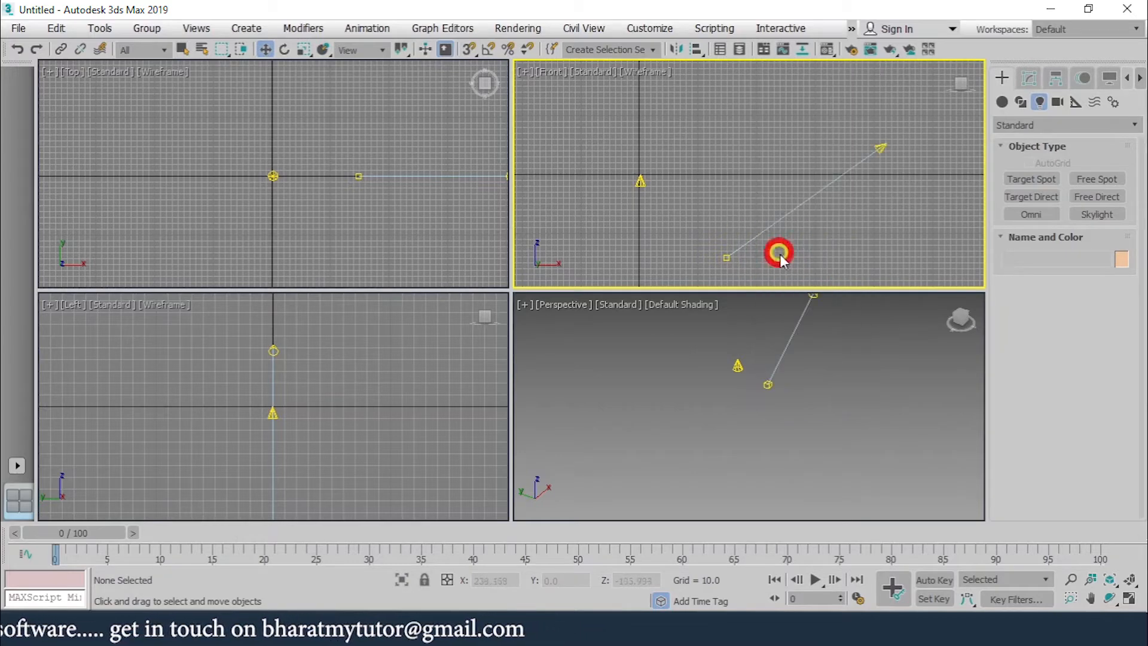
left_click(723, 261)
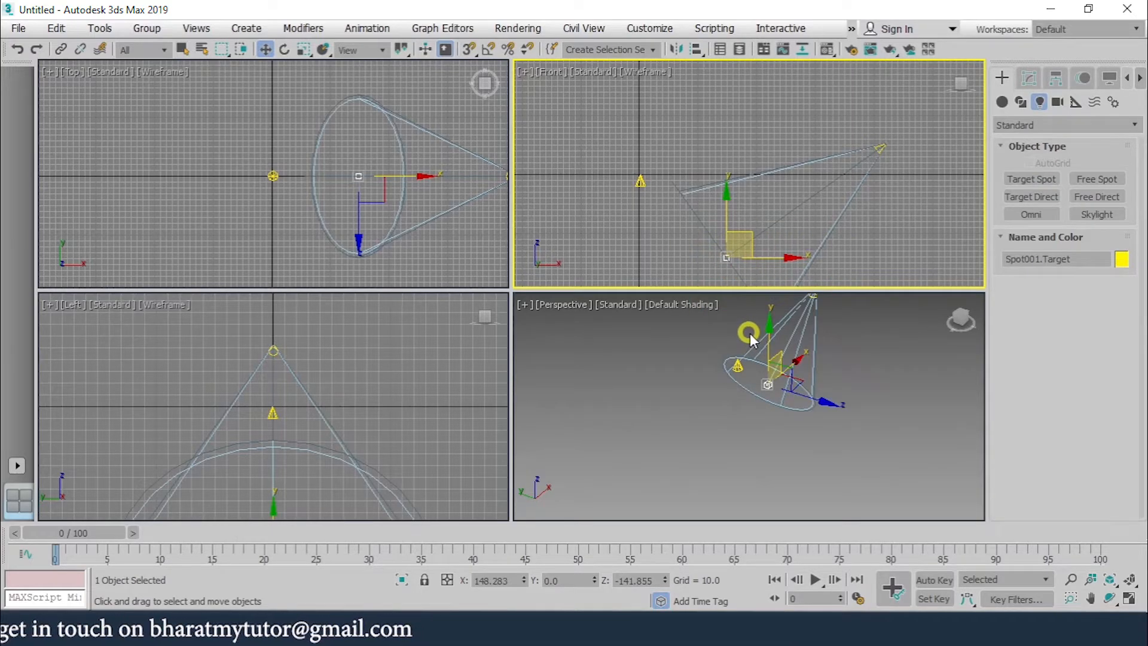
left_click_drag(740, 248, 780, 243)
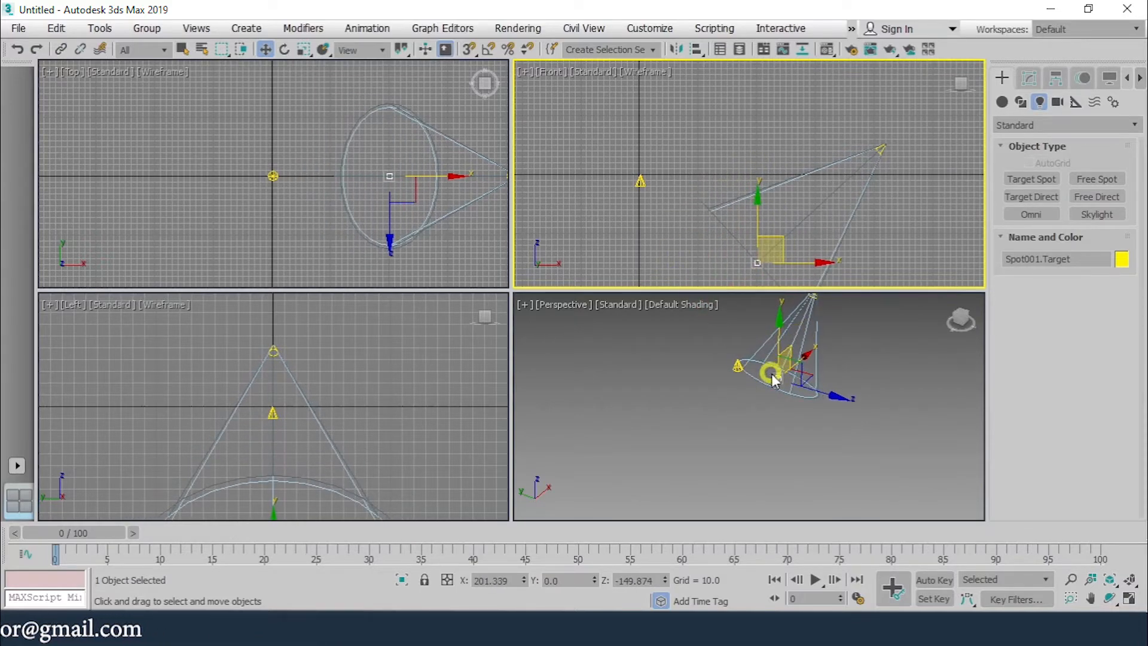
Raise the Free Spot light in the Front viewport to about Z 169
middle_click_drag(773, 380, 705, 310, "alt")
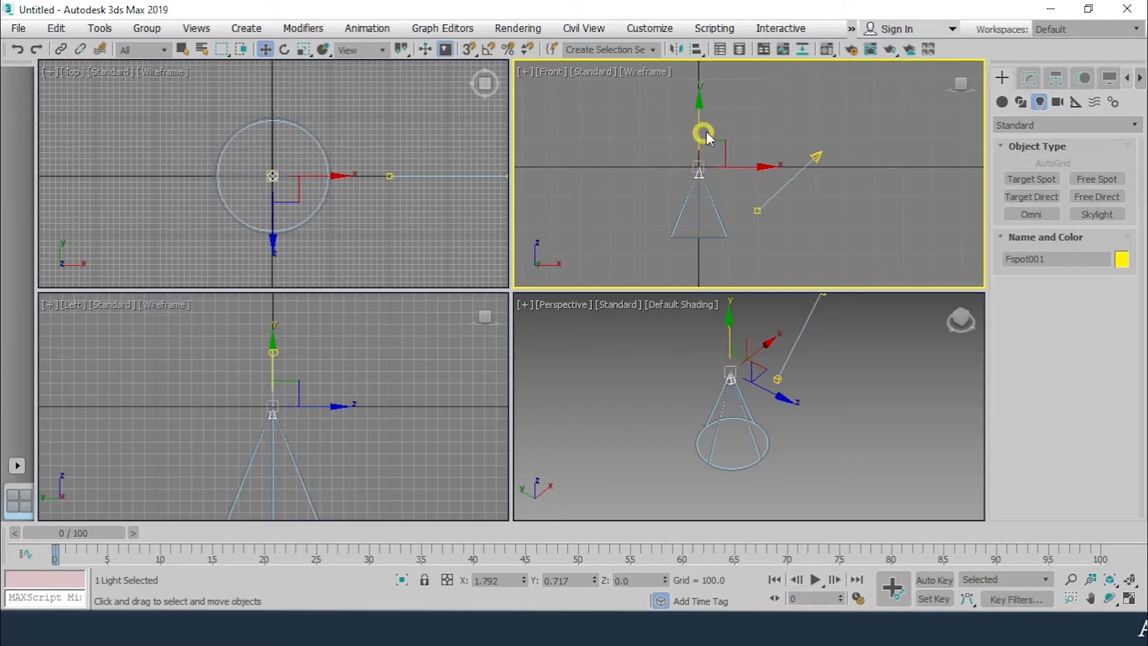
left_click_drag(708, 137, 700, 64)
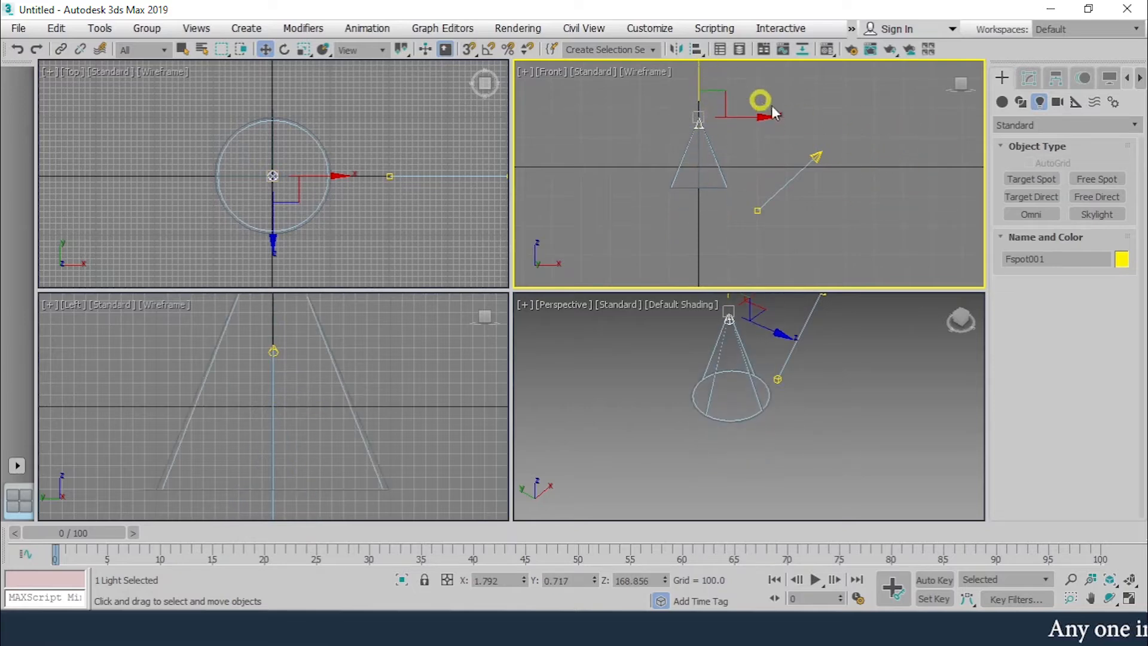
Delete the Free Spot light, keeping only the Target Spot light in the scene
left_click(821, 153)
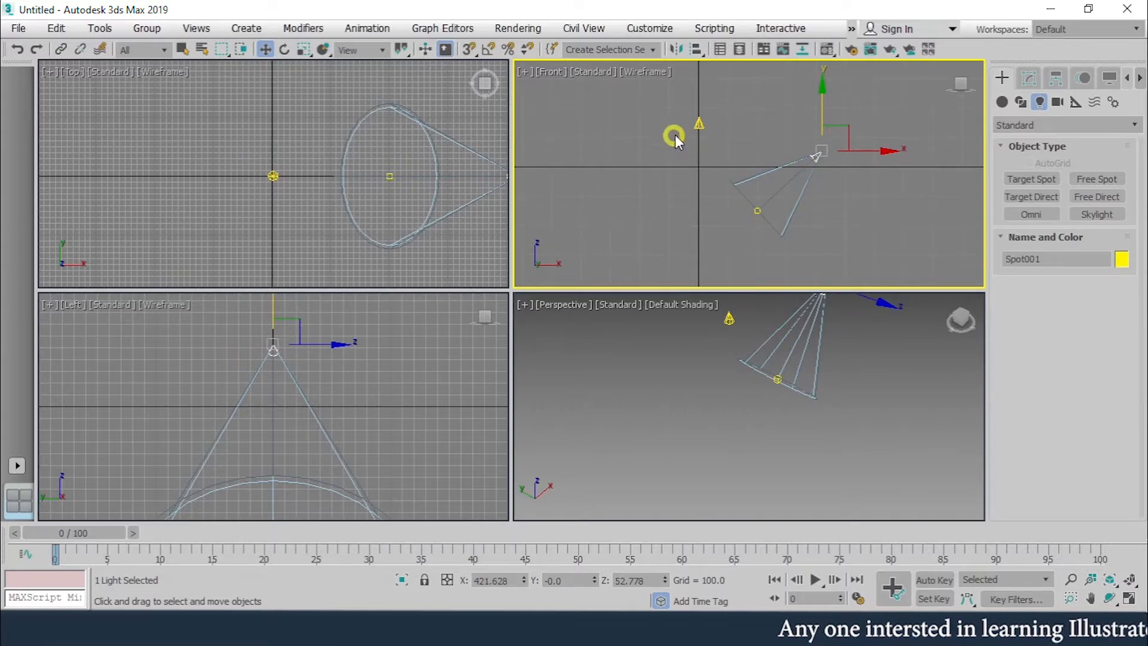
left_click(698, 127)
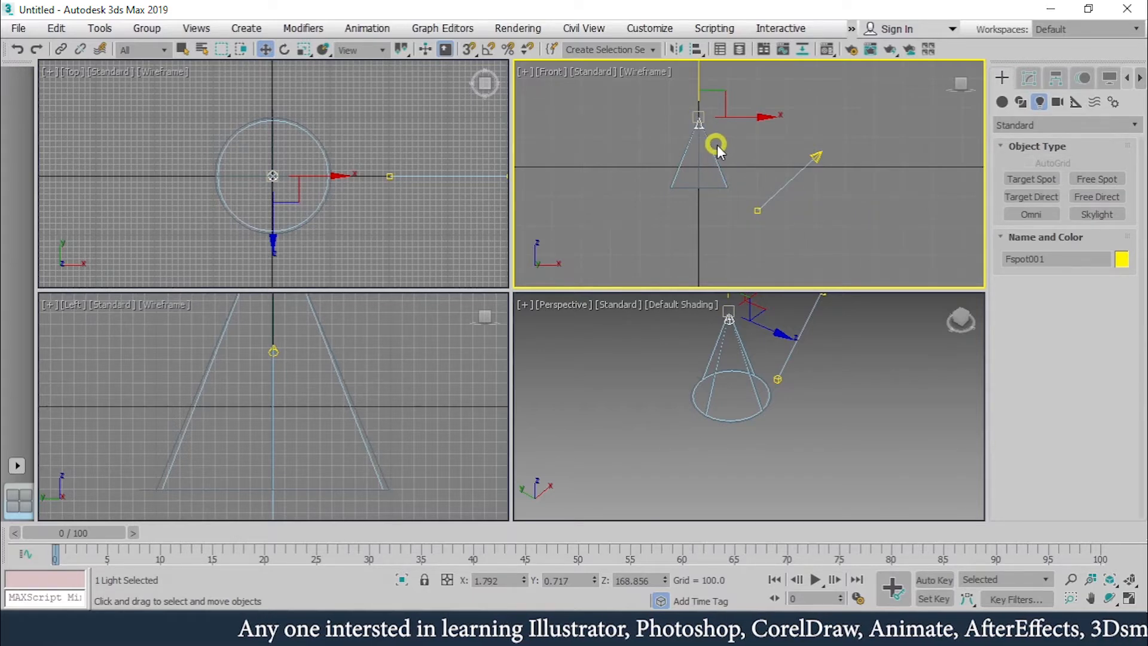
key("Delete")
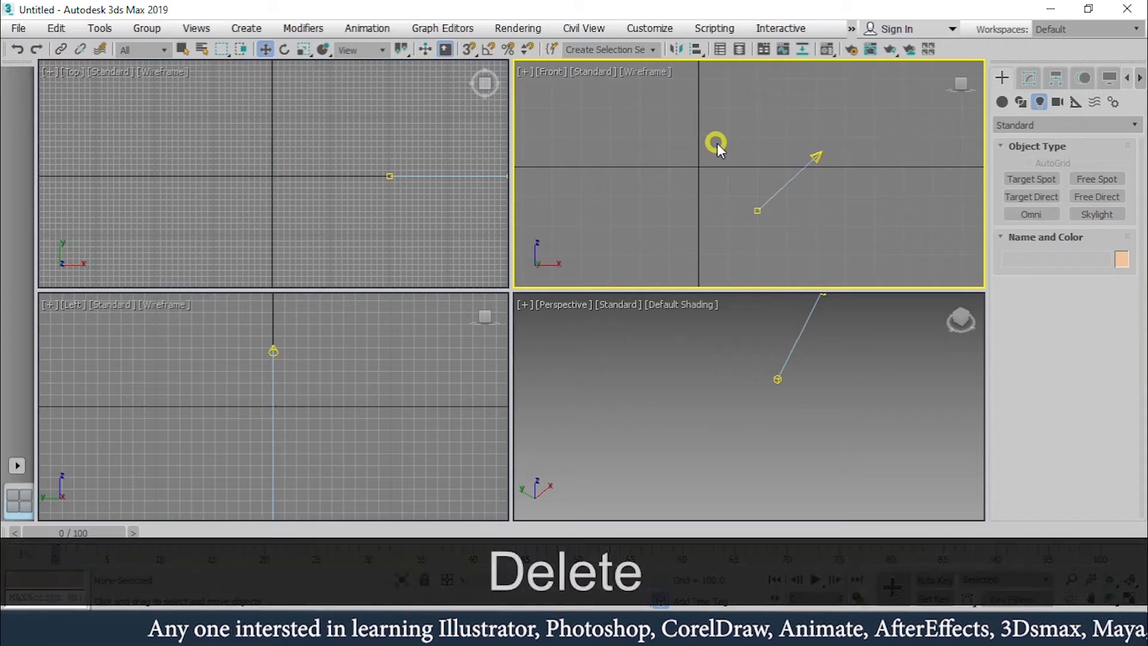
Select the Target Spot light and open its modifiable parameters for review
left_click_drag(812, 158, 813, 156)
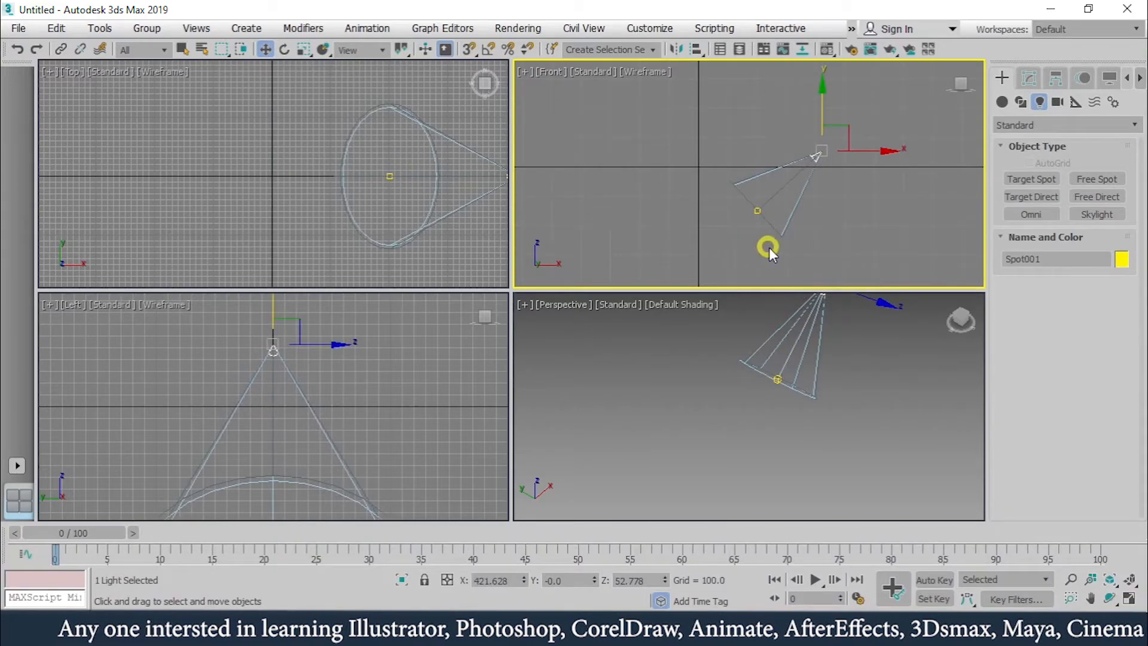
left_click(848, 415)
middle_click_drag(848, 415, 812, 460)
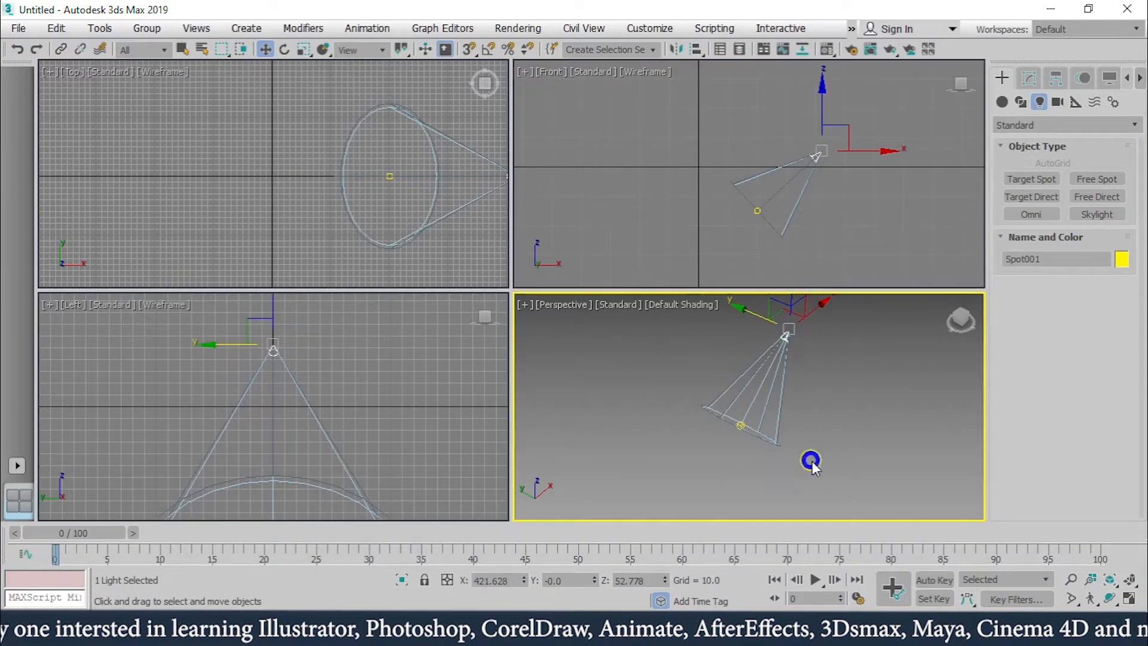
left_click(1031, 76)
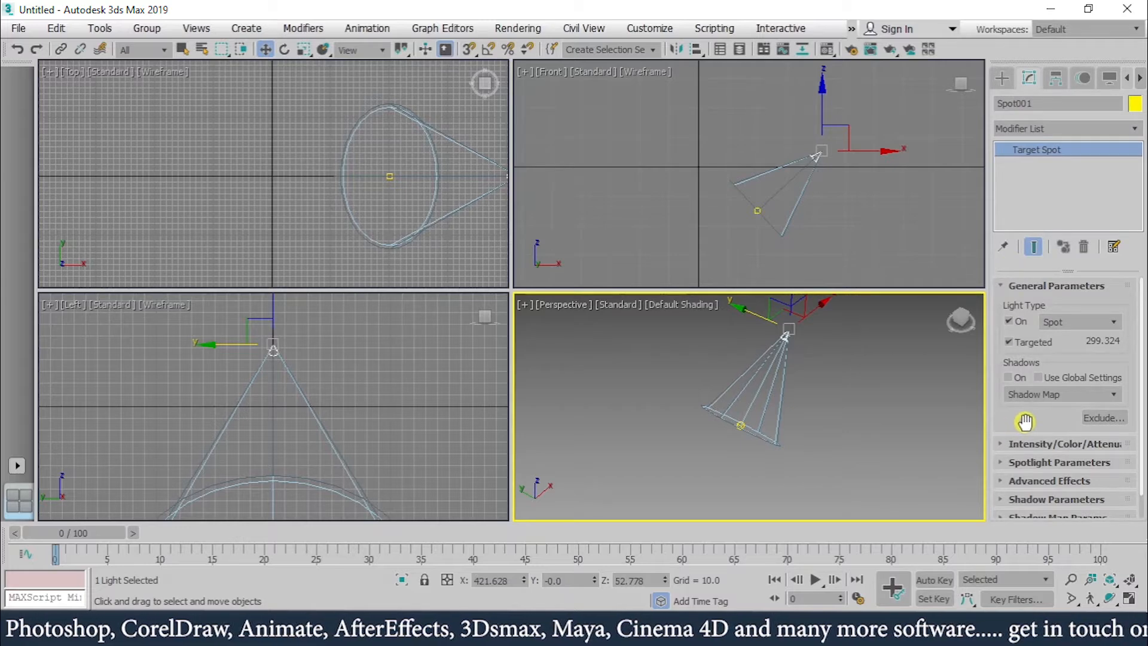
left_click_drag(1025, 421, 1036, 295)
left_click(1036, 294)
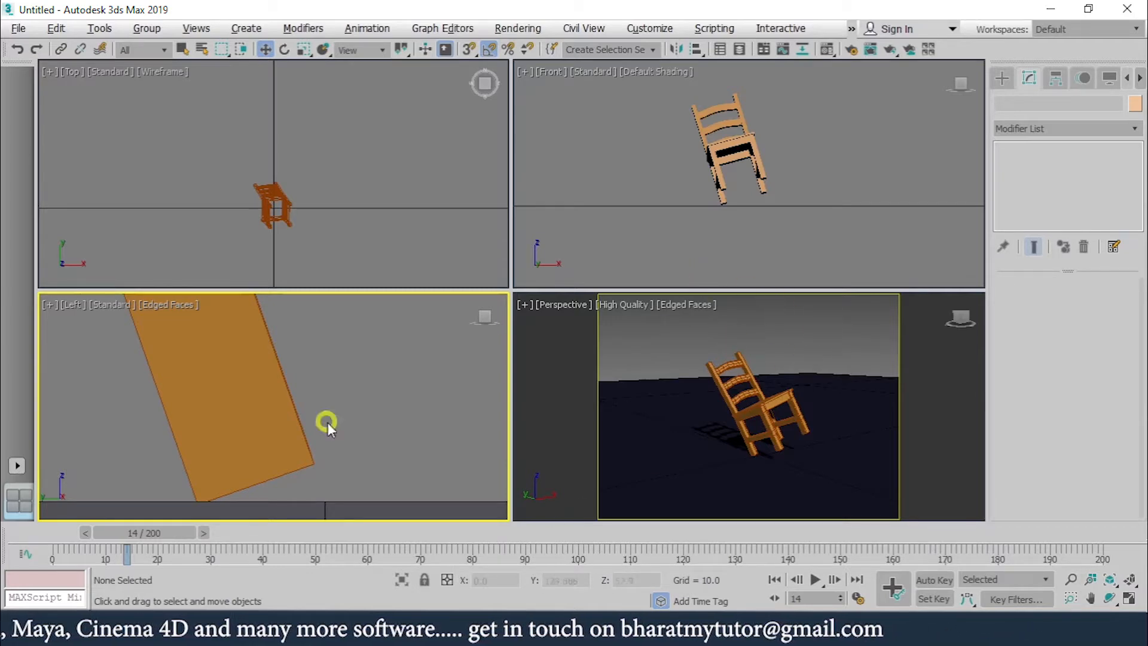
At frame 9, create a Target Spot light in the Front viewport shining diagonally down onto the chair, with a target distance of about 1314
left_click_drag(160, 534, 136, 584)
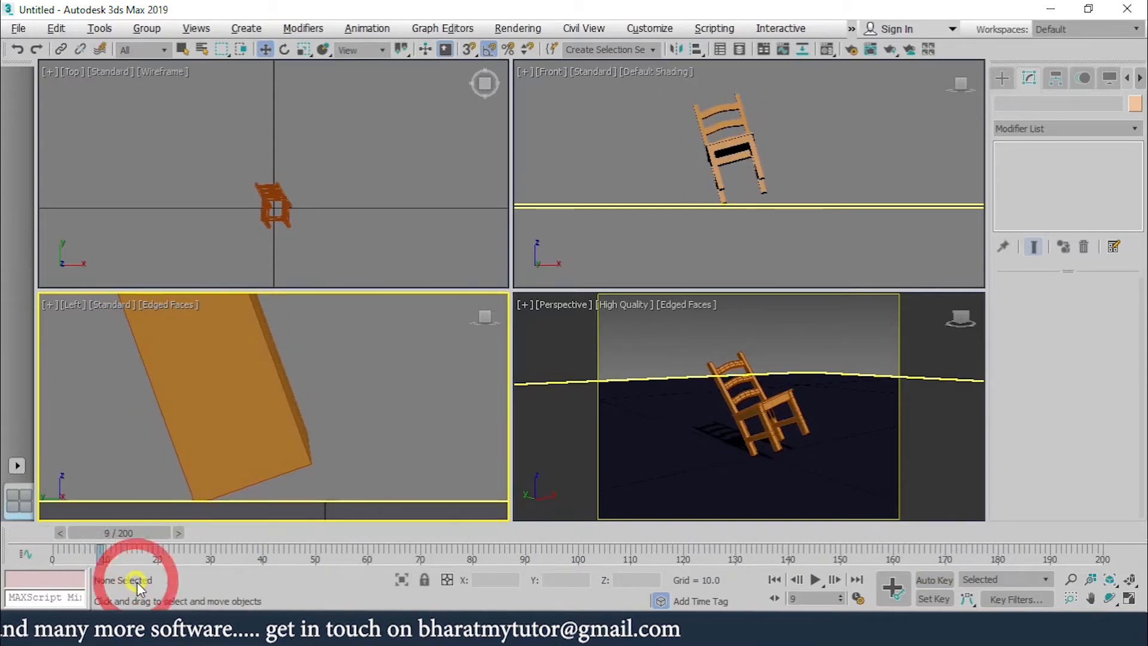
left_click(1008, 76)
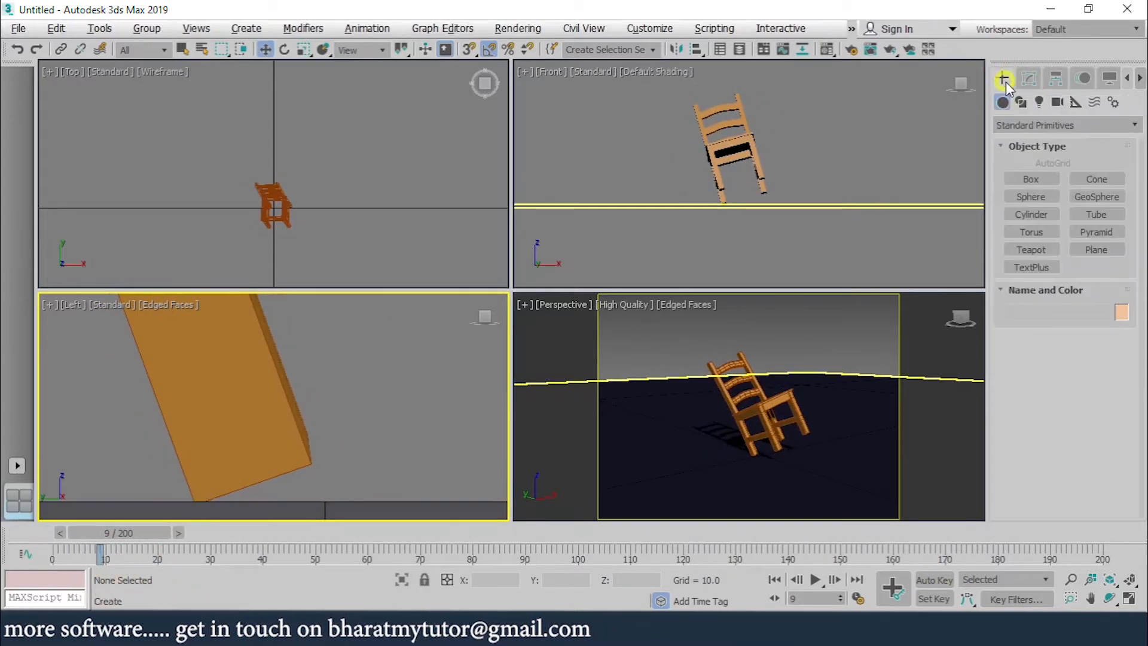
left_click(1041, 103)
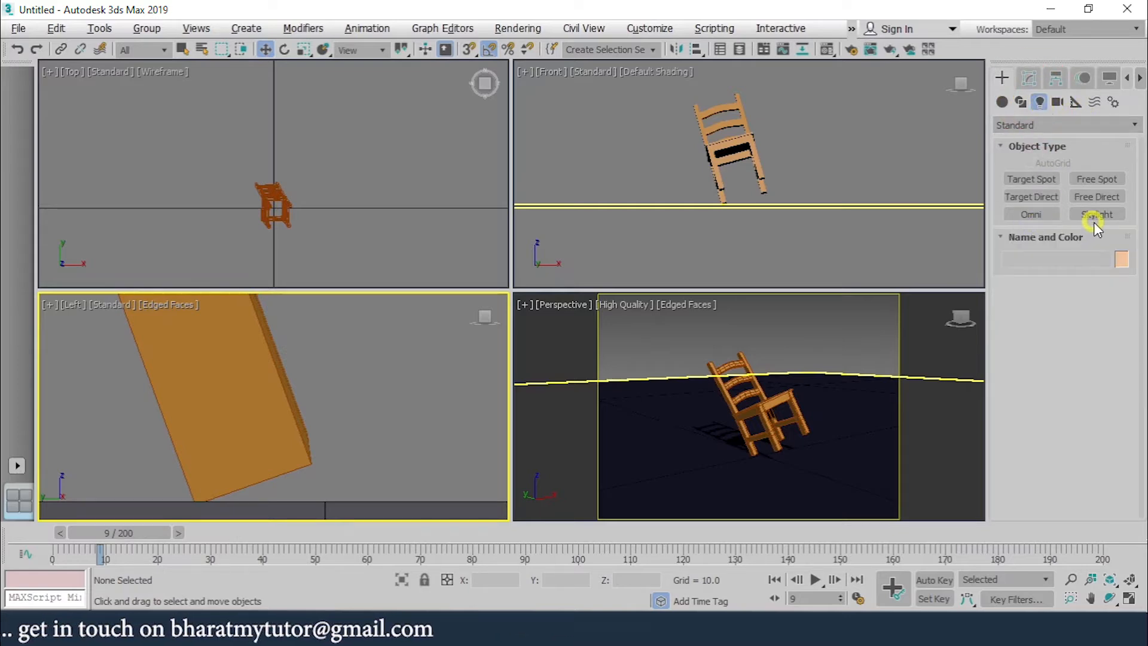
left_click(1046, 180)
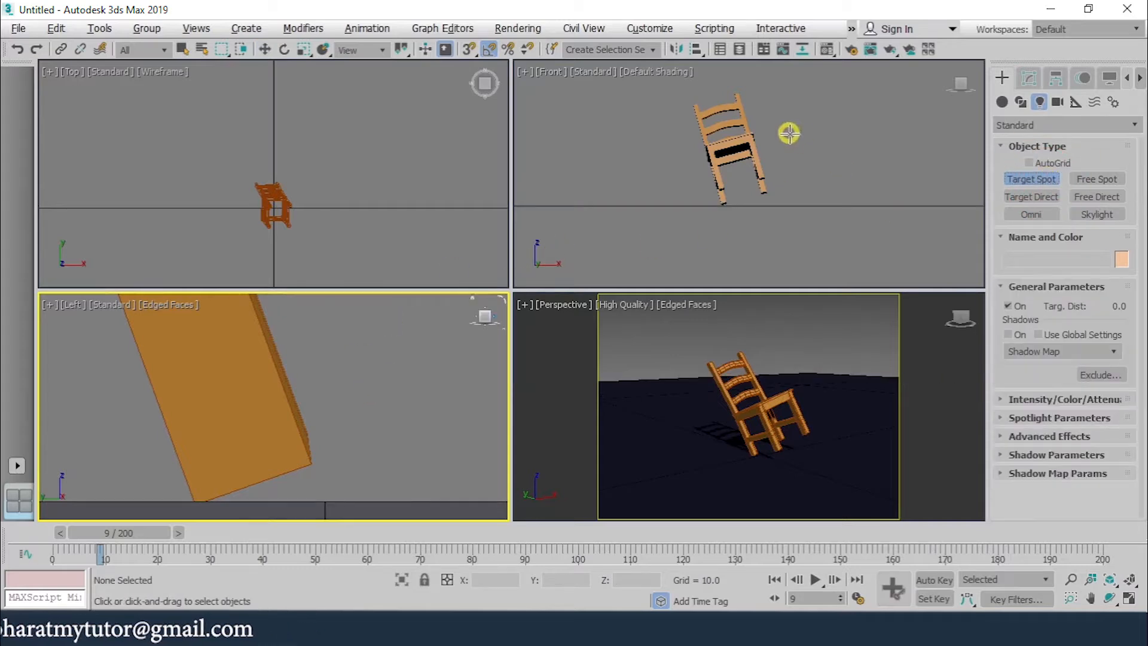
right_click(774, 185)
scroll(774, 185, "down", 5)
scroll(246, 371, "down", 8)
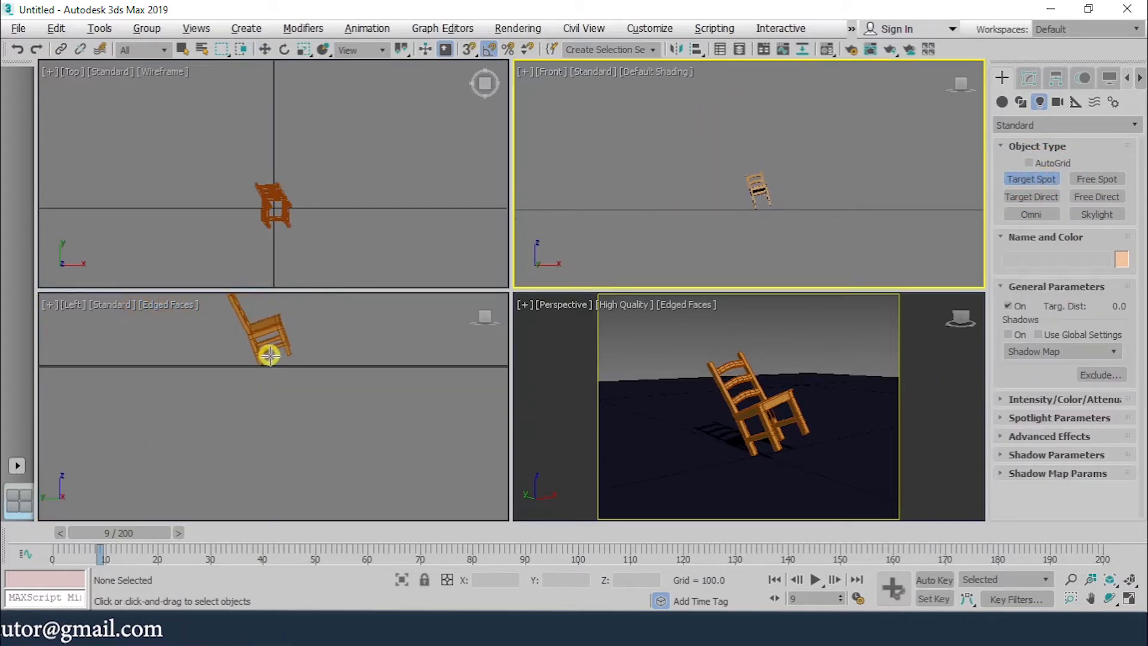
middle_click_drag(269, 356, 277, 457)
middle_click_drag(798, 174, 748, 204)
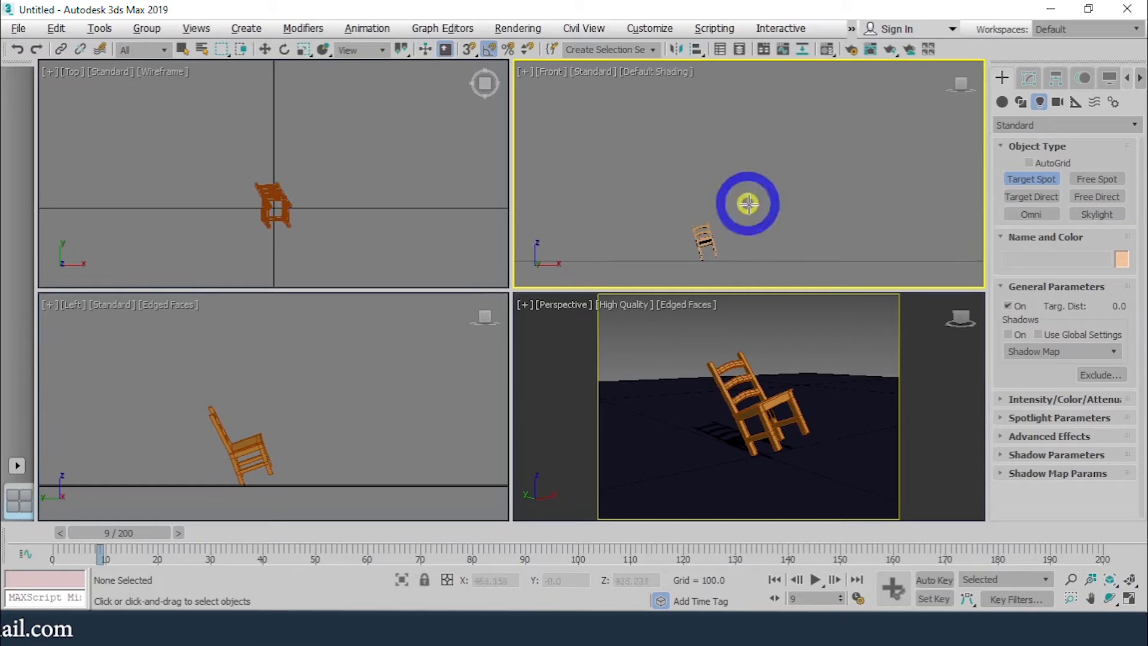
left_click_drag(783, 157, 696, 254)
scroll(297, 223, "up", 5)
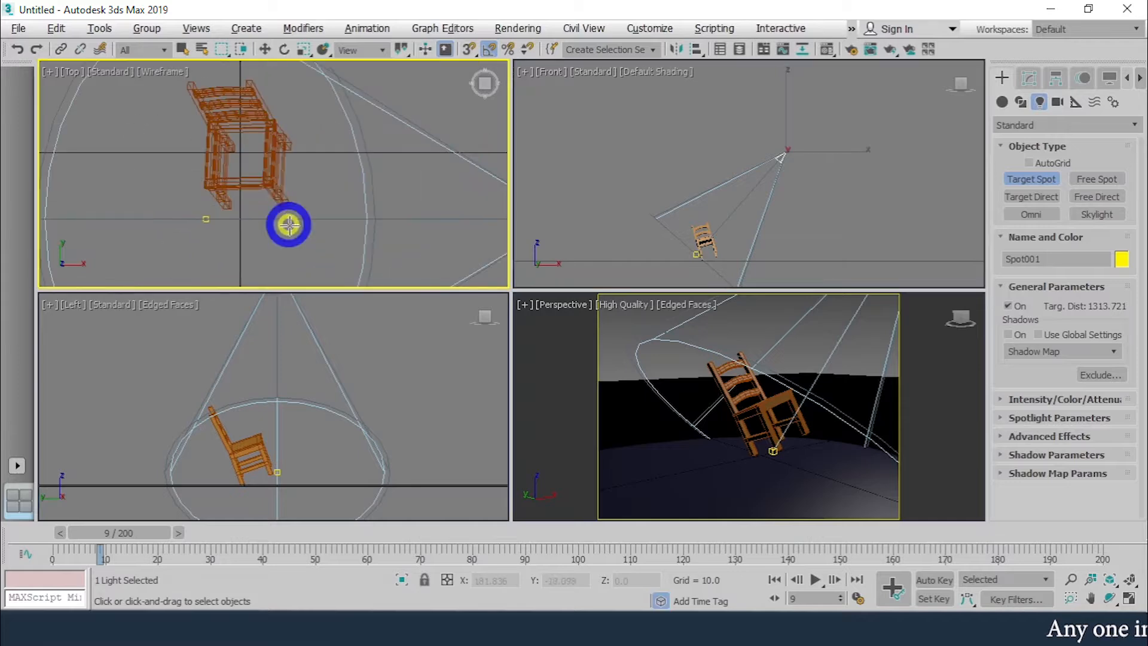
right_click(310, 201)
scroll(336, 209, "down", 5)
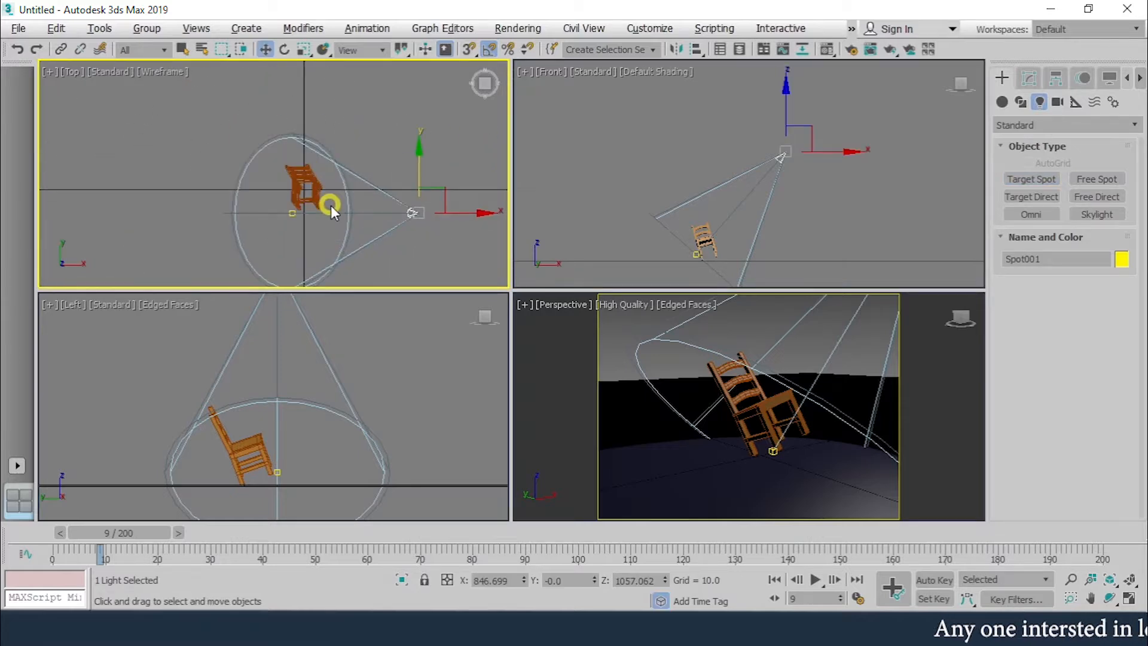
Select the Target Spot light together with its target and move both in the Top viewport so the cone centres on the chair
left_click(330, 212)
left_click(371, 222)
left_click(343, 214)
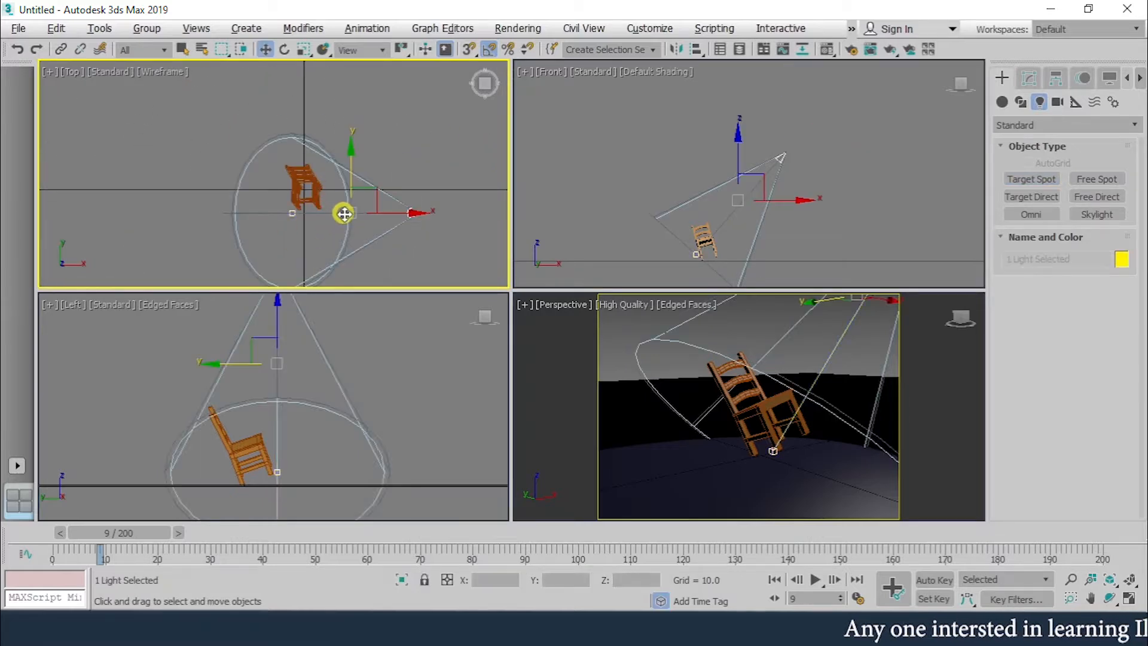
left_click_drag(359, 172, 385, 167)
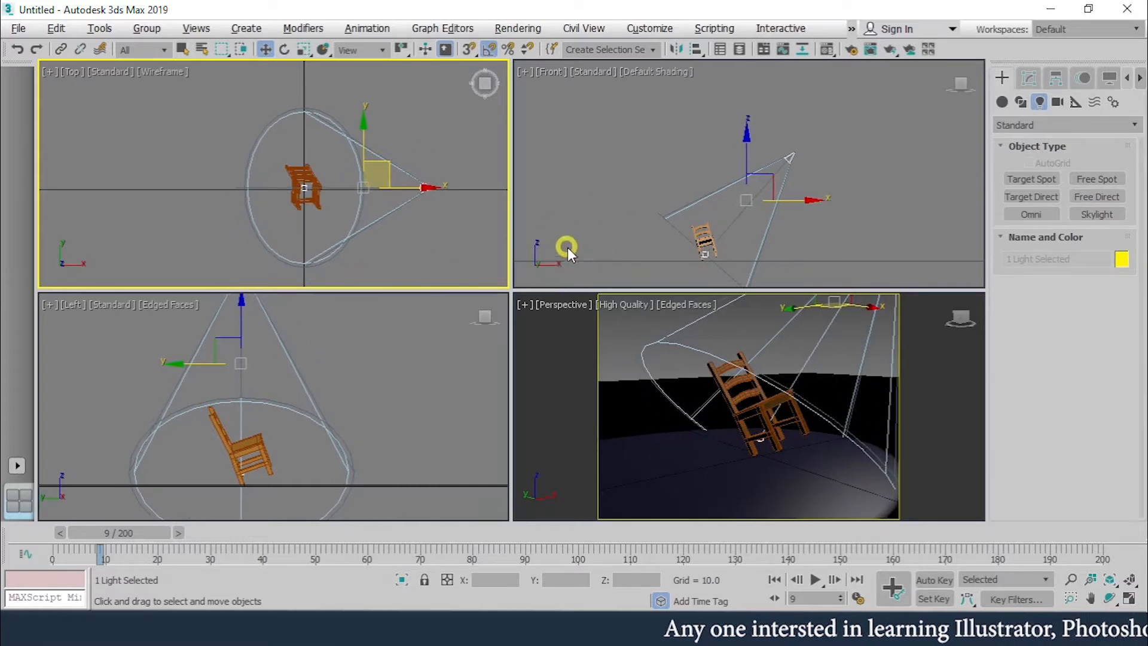
Maximize the Perspective viewport with the whole light cone in view and turn on shadows for the Target Spot light
left_click(694, 385)
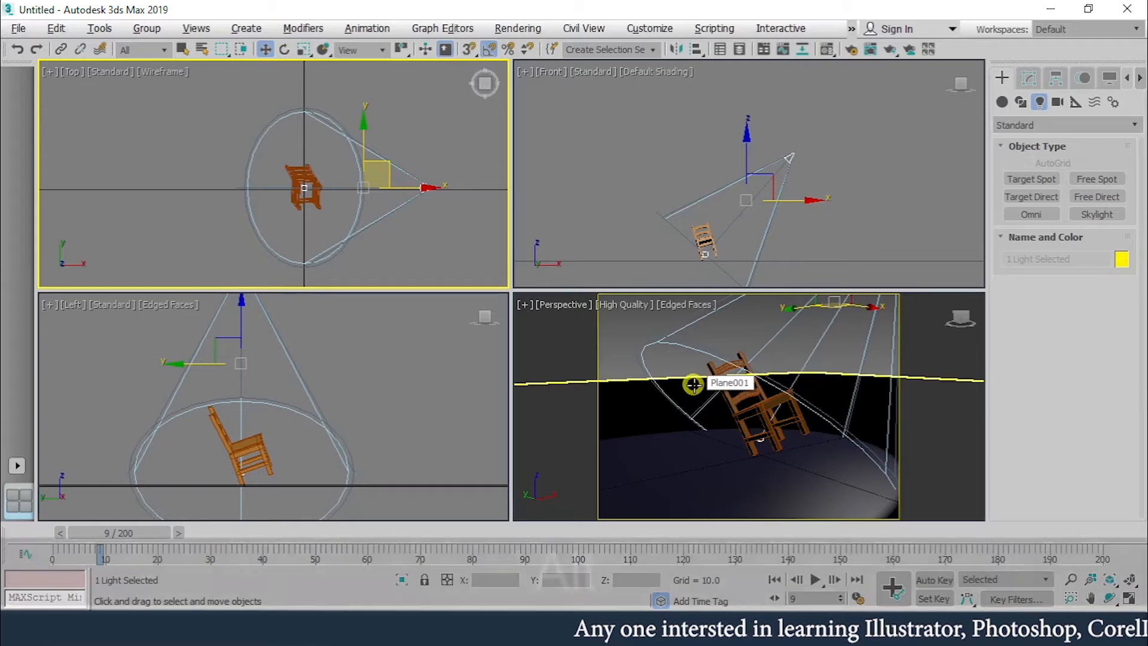
key("alt+w")
middle_click_drag(639, 366, 668, 353, "alt")
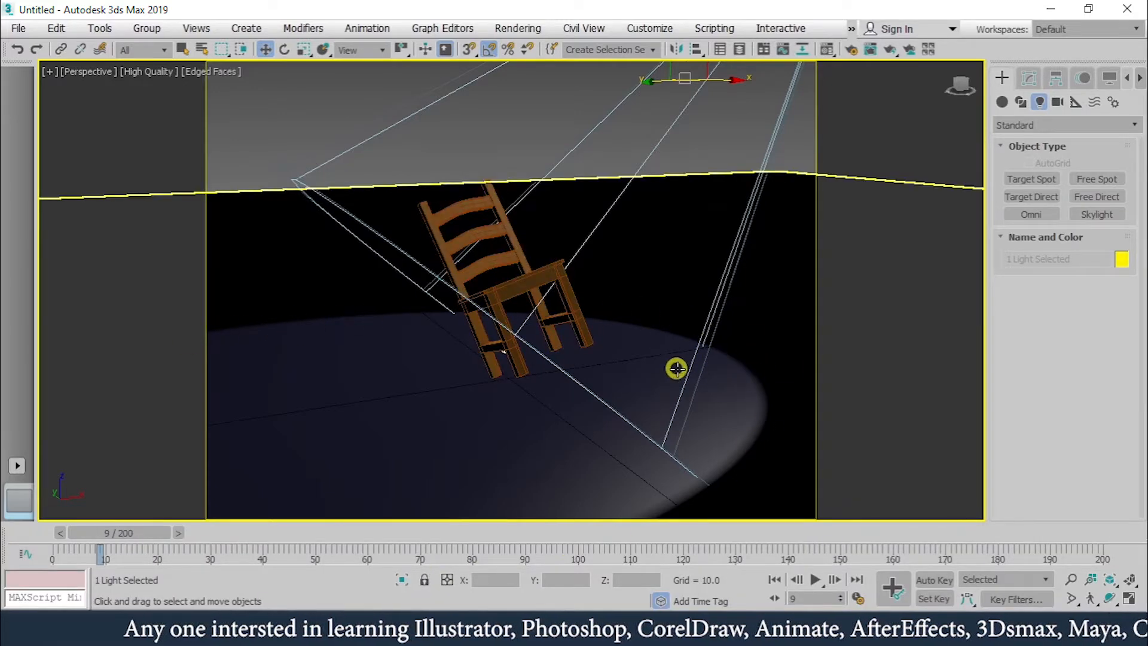
middle_click_drag(677, 367, 638, 400, "ctrl+alt")
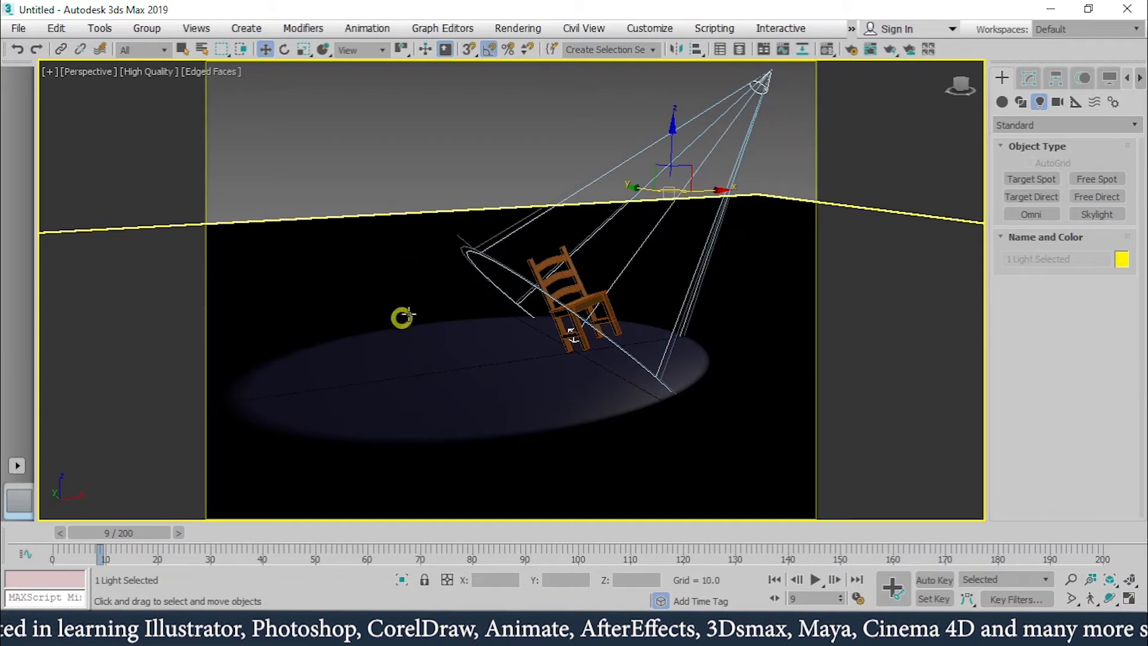
left_click(765, 83)
left_click(1027, 78)
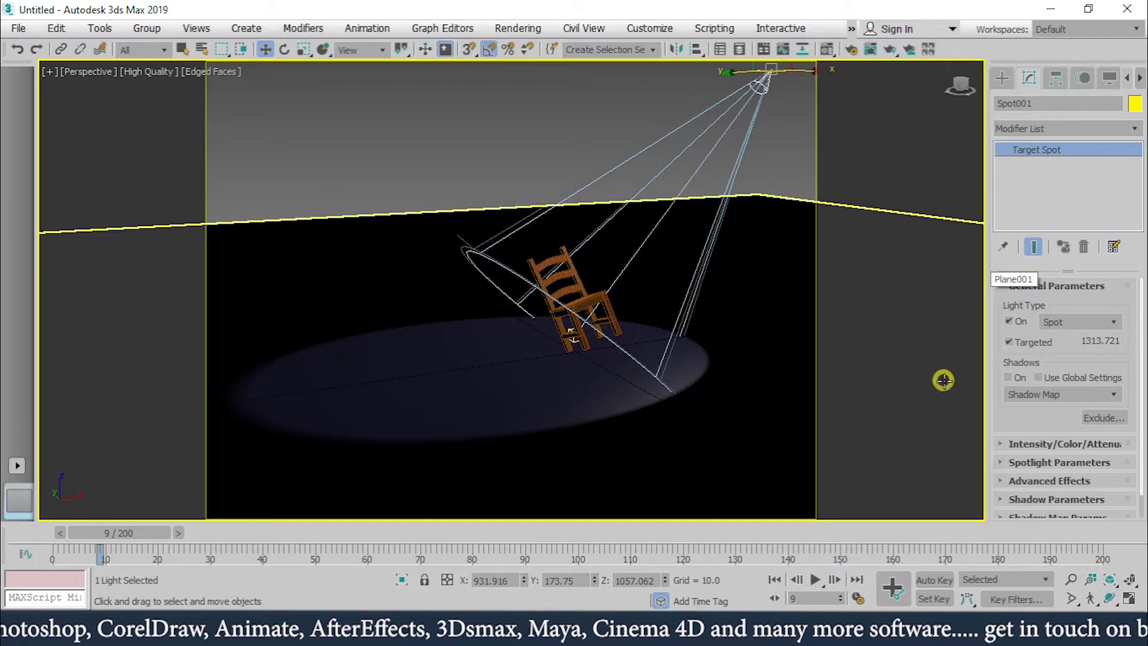
left_click(1015, 377)
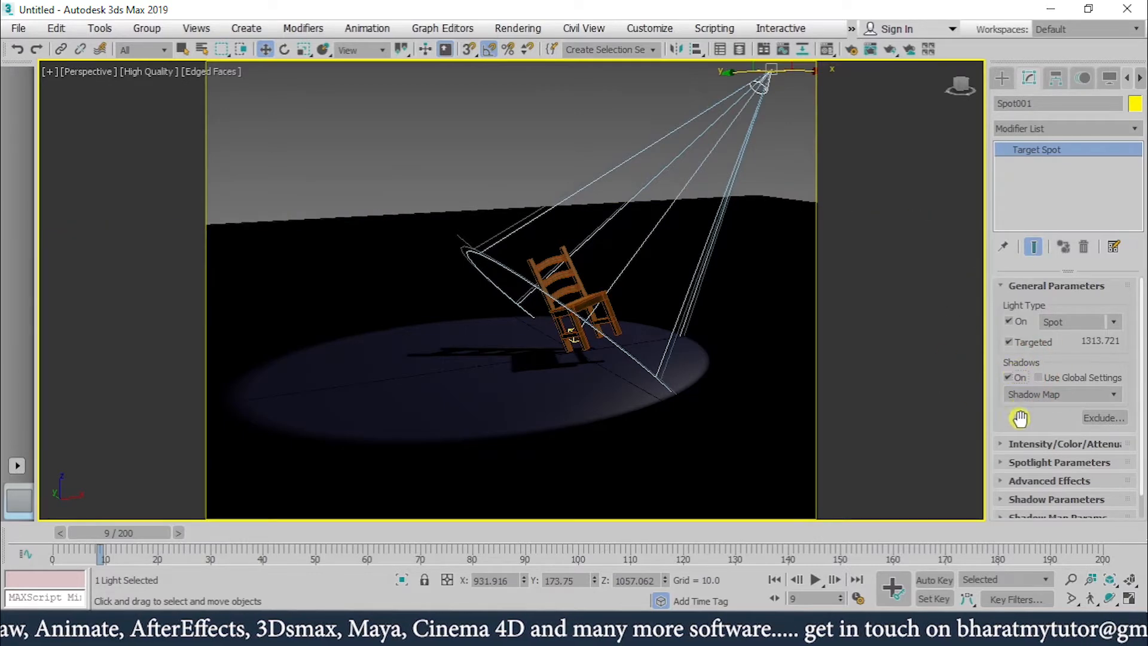
Review the available shadow types for the spot light, leaving Shadow Map selected
scroll(1020, 382, "down", 2)
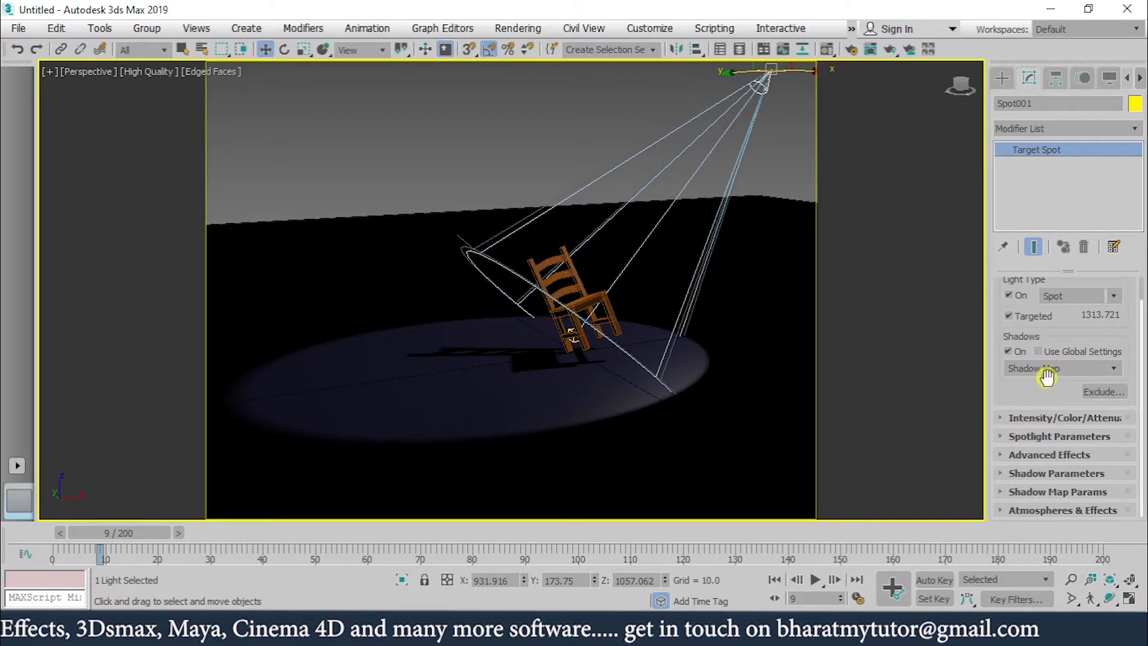
left_click(1042, 368)
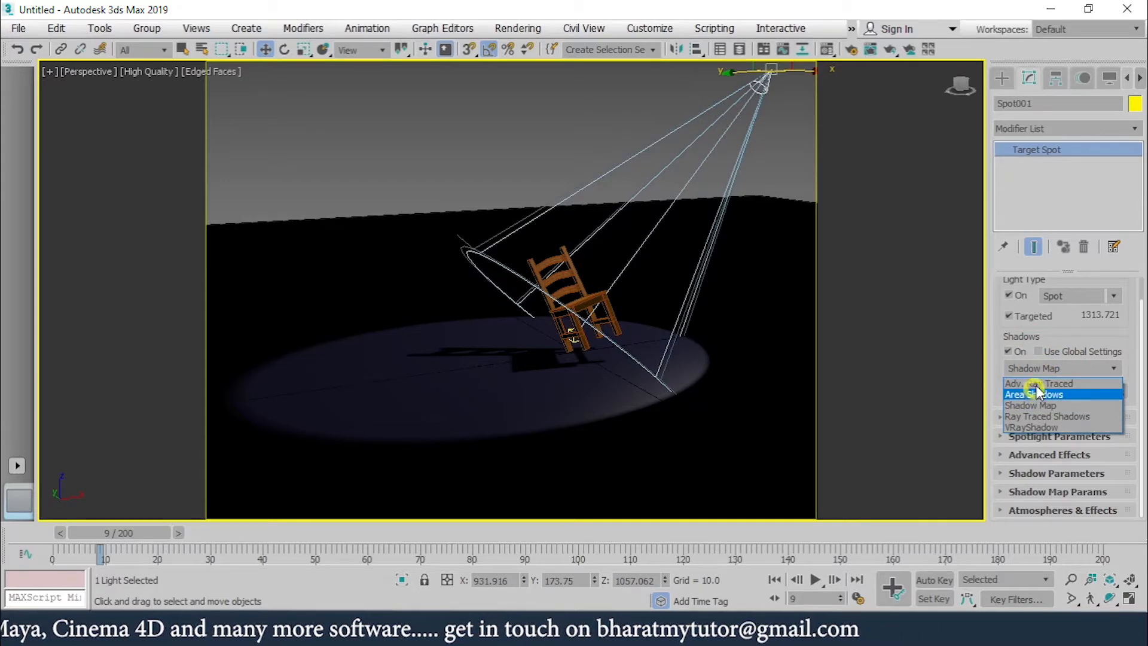
left_click(1057, 330)
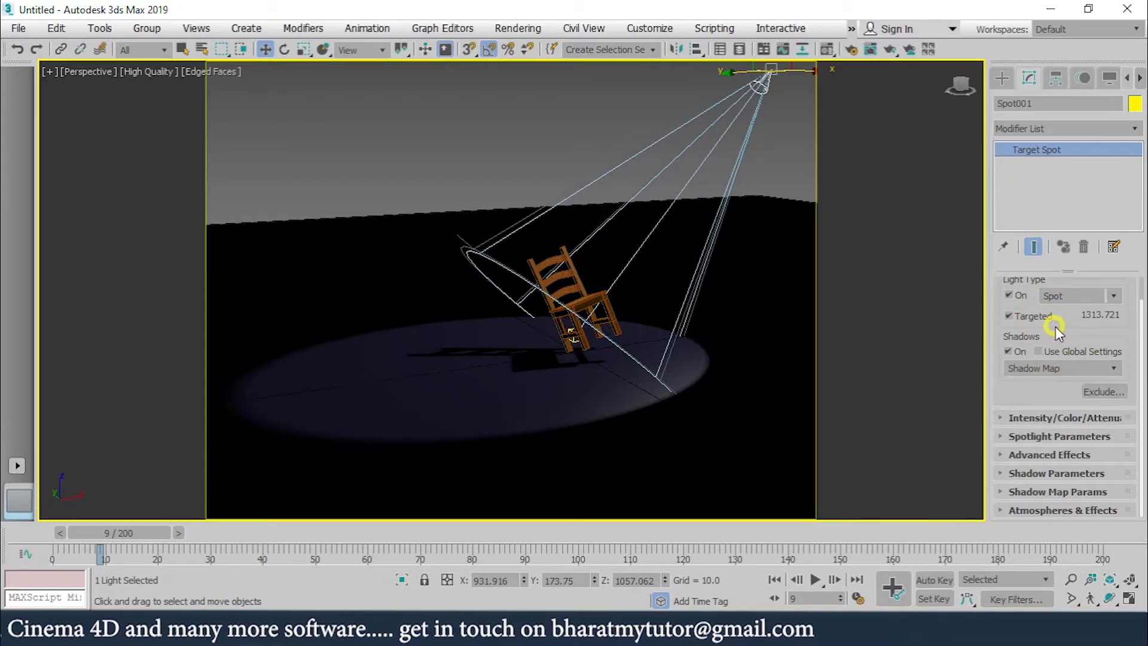
left_click(1040, 368)
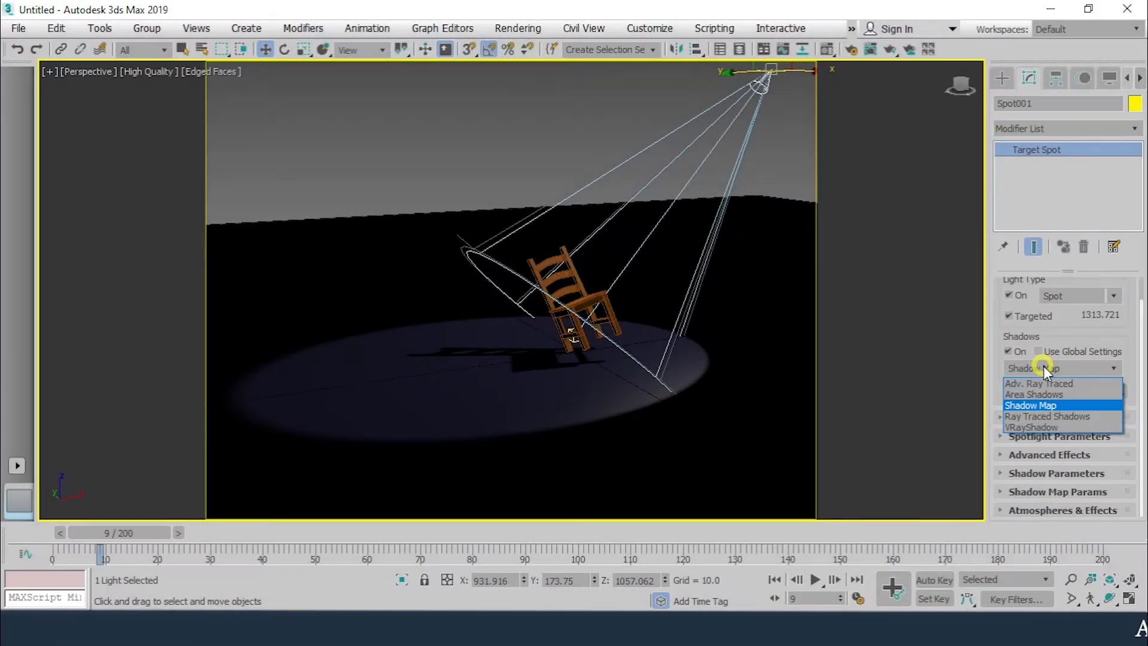
left_click(1059, 327)
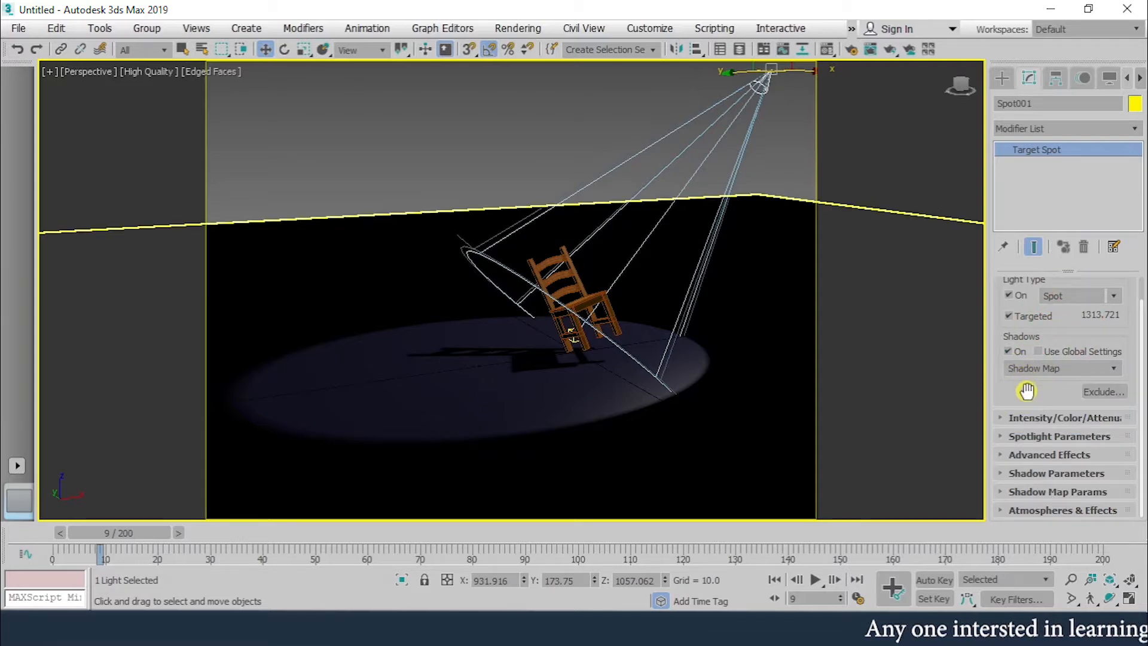
Raise the spot light's intensity multiplier to about 1.23 and render the Perspective view
left_click(1039, 421)
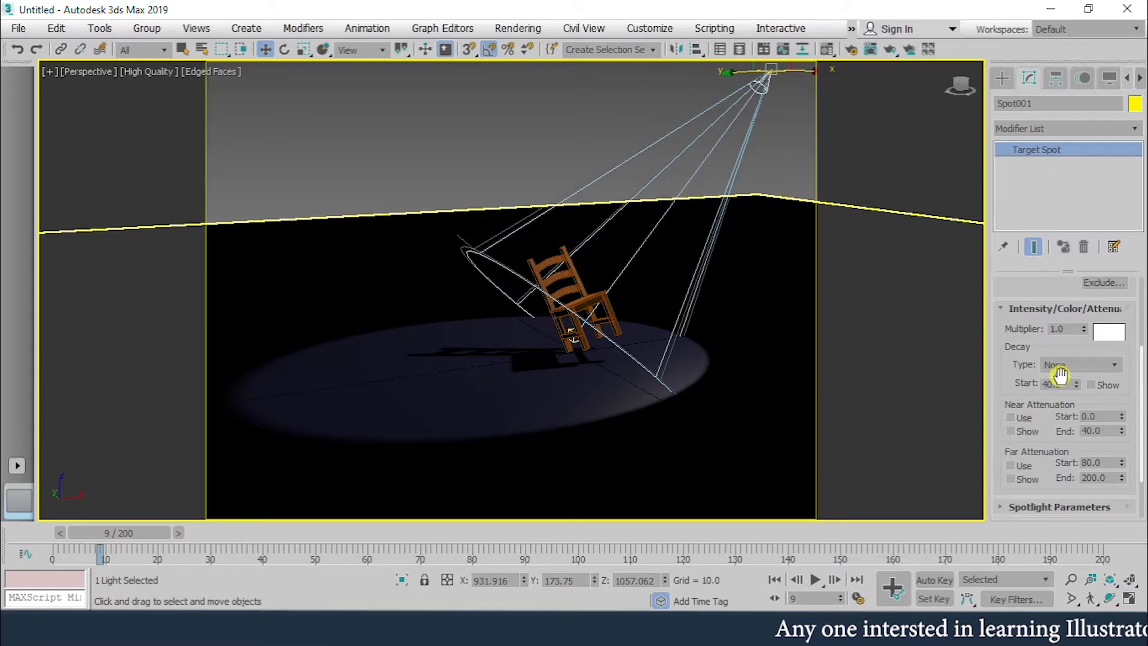
left_click_drag(1084, 328, 1077, 295)
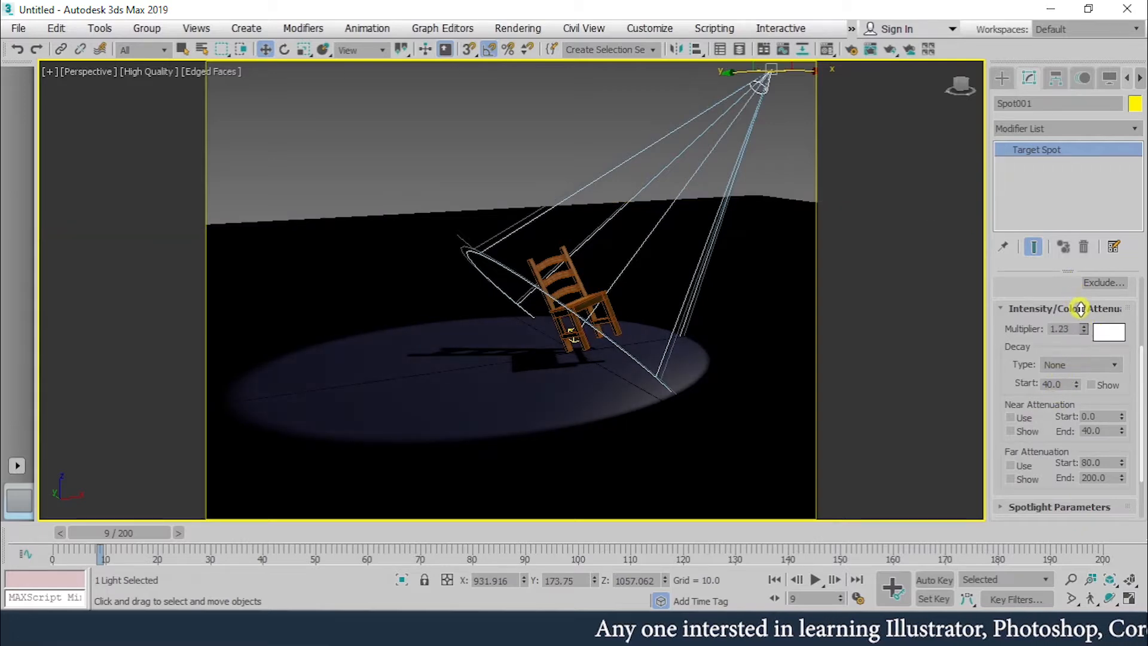
left_click(890, 48)
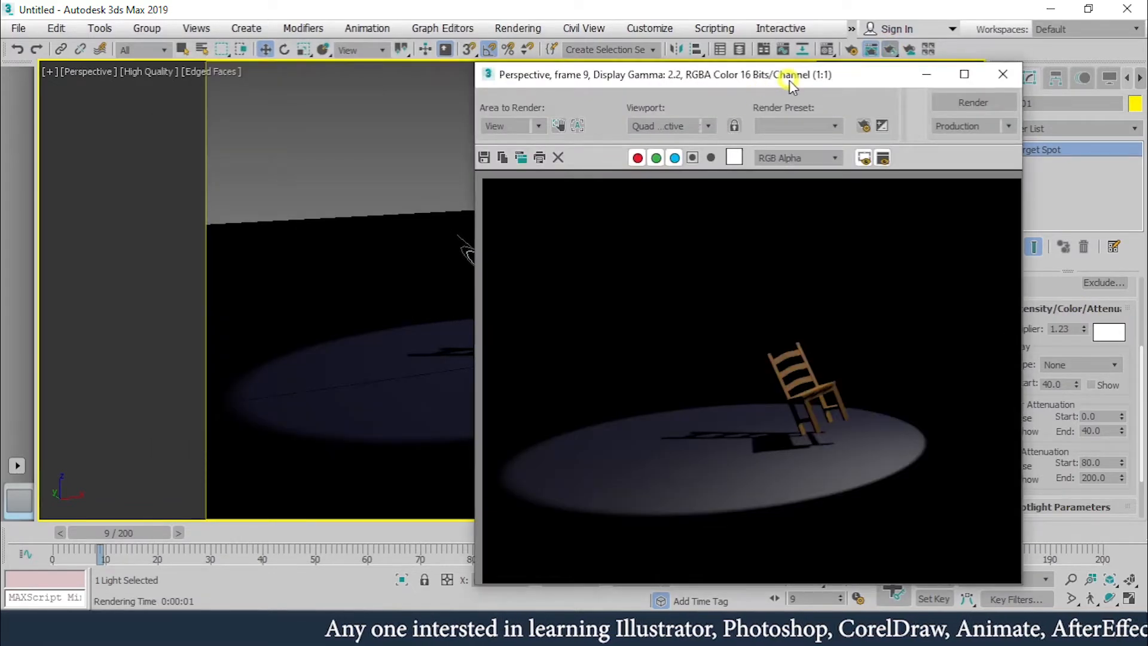
Resize the rendered frame window and move it aside so the chair and light cone stay visible in the viewport
left_click_drag(789, 80, 324, 34)
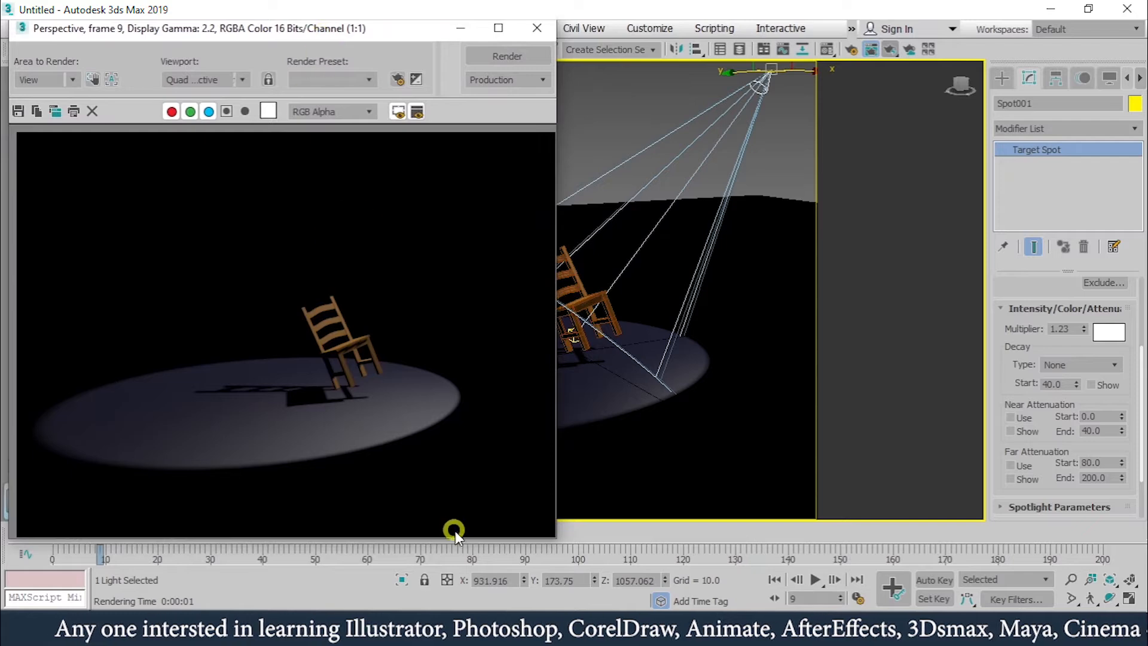
left_click_drag(555, 538, 537, 479)
left_click_drag(333, 480, 333, 550)
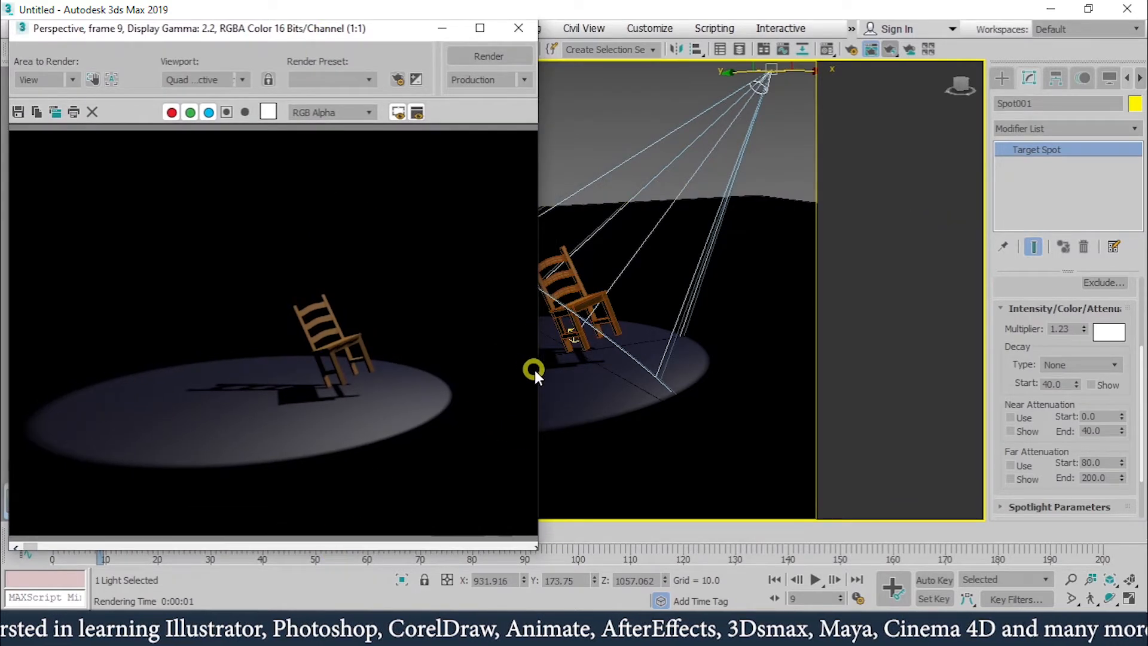
left_click_drag(539, 370, 562, 371)
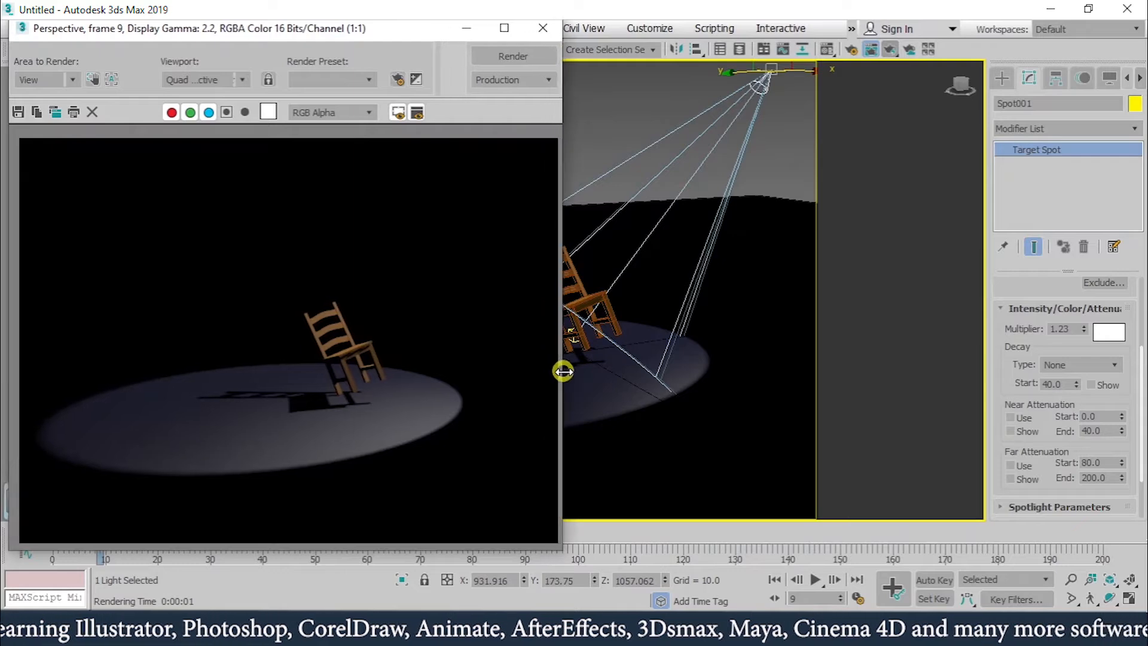
left_click(957, 389)
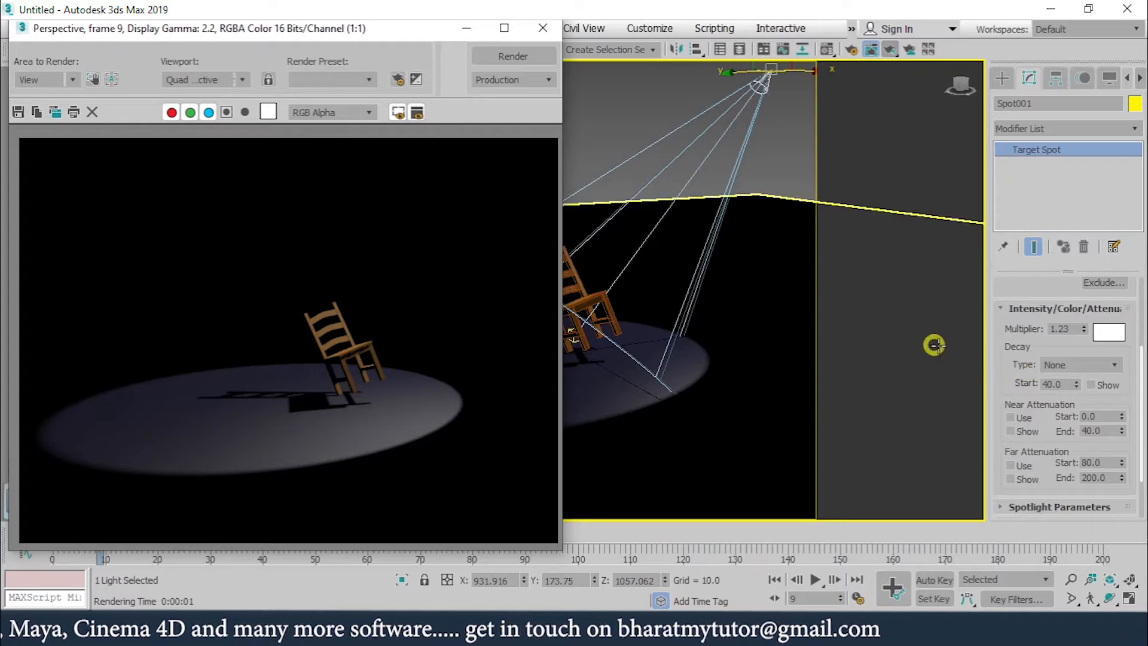
left_click_drag(365, 33, 238, 18)
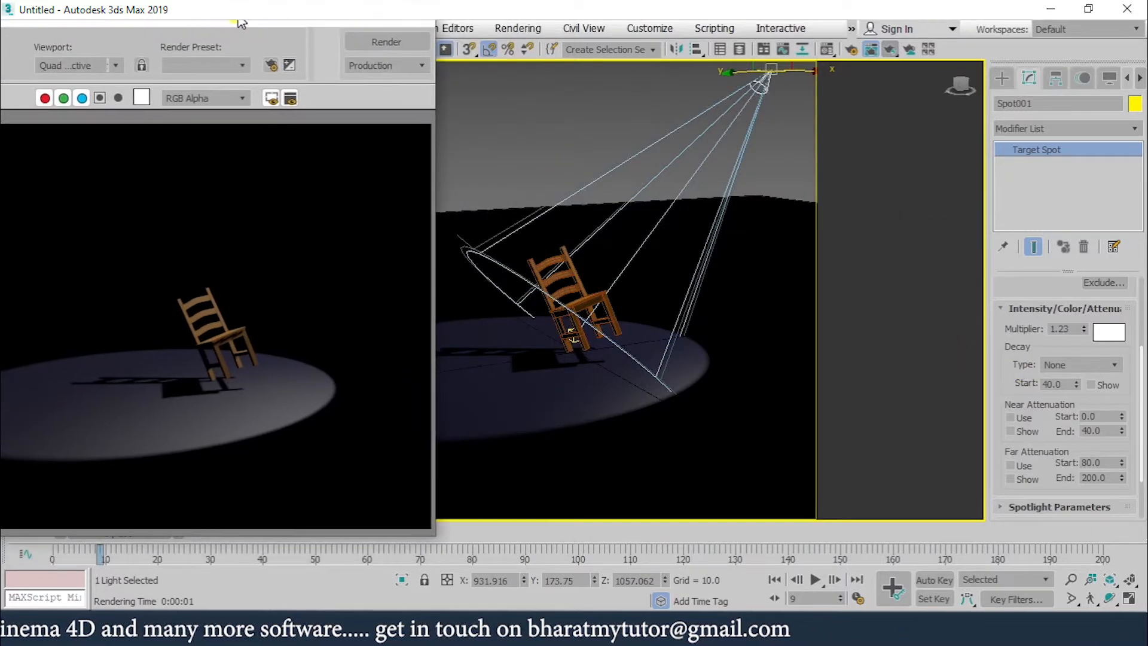
left_click(617, 288)
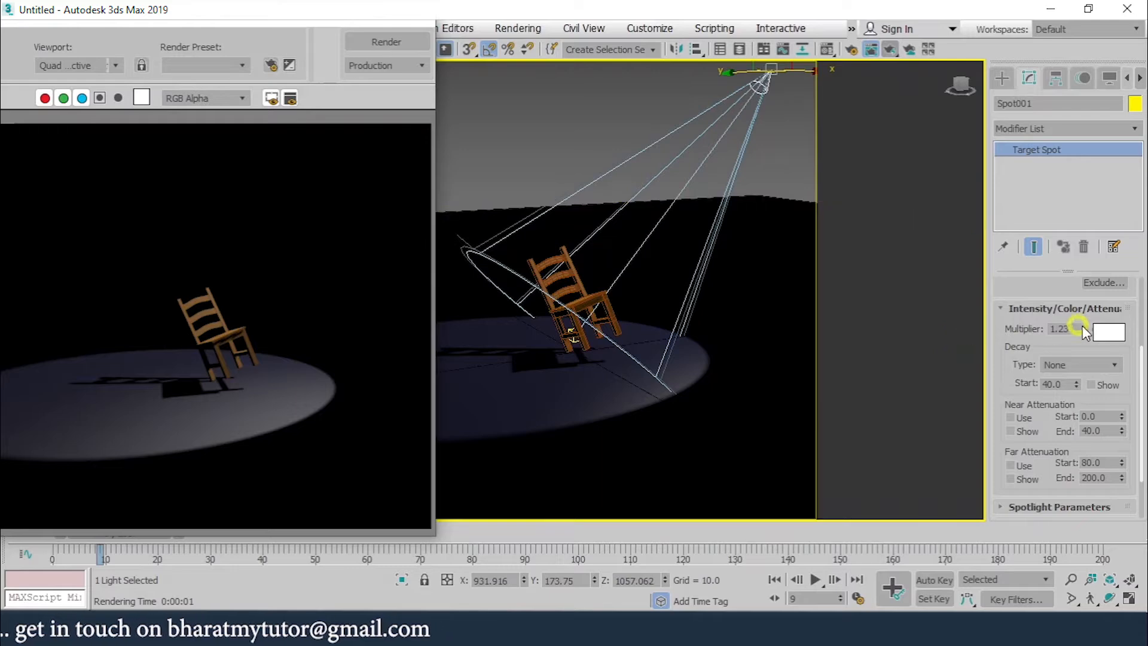
Set the spot light's intensity multiplier to 2 and render the view again
left_click_drag(1075, 328, 1032, 330)
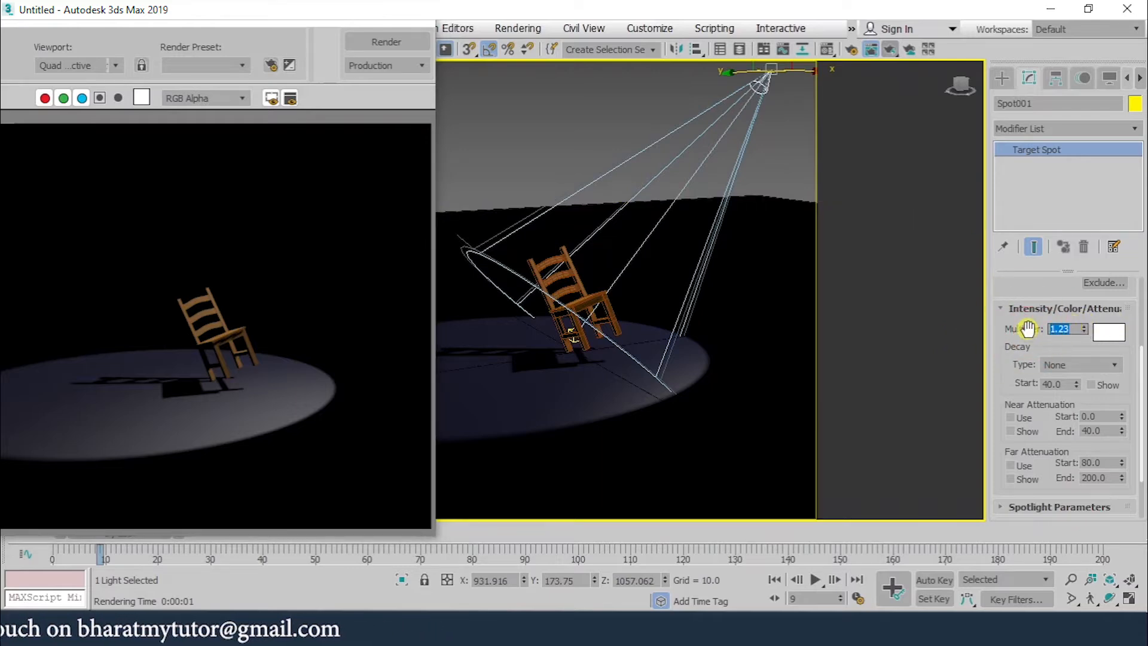
type("2")
key("Return")
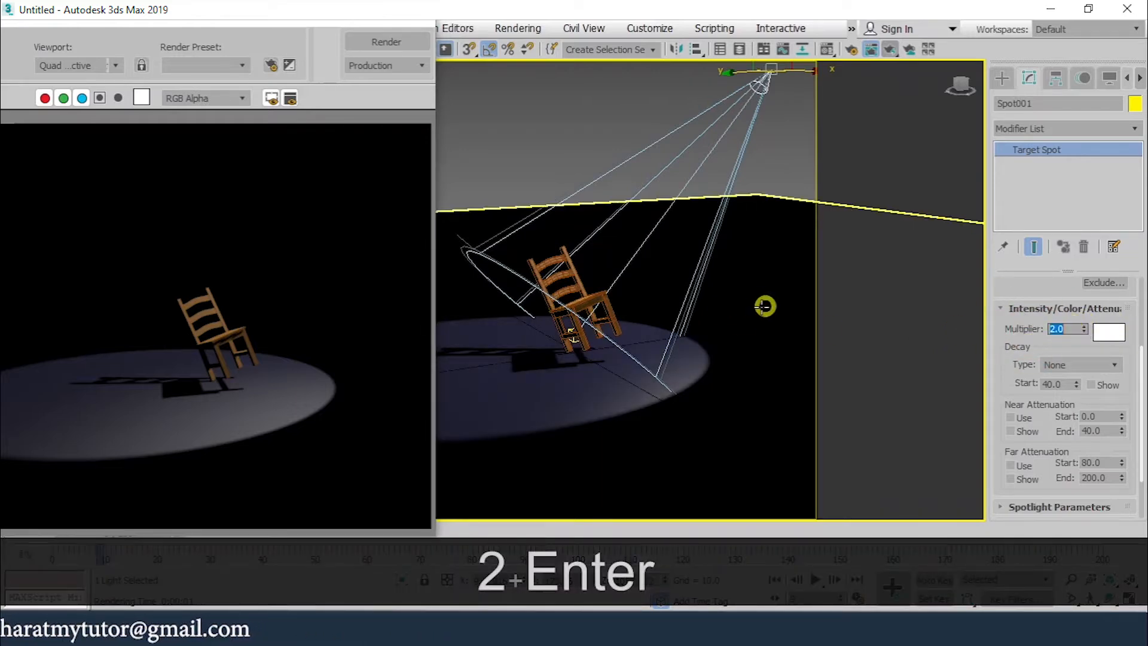
left_click(386, 42)
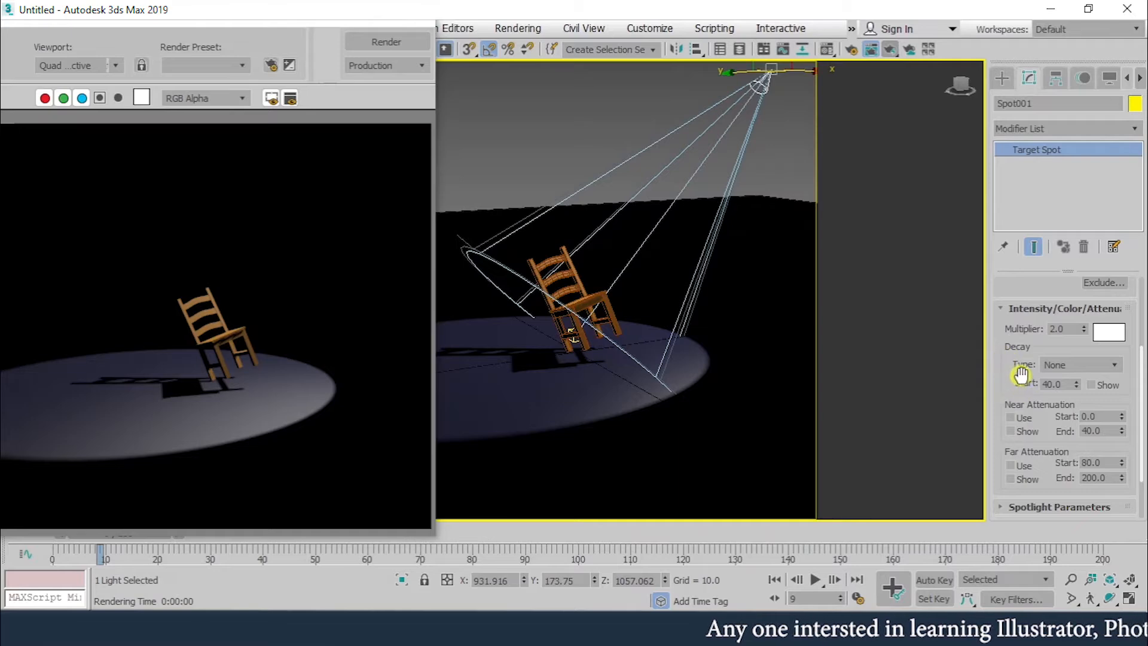
Set the light's decay type to Inverse and raise its multiplier to about 8.26, rendering the view after each change
left_click(1079, 370)
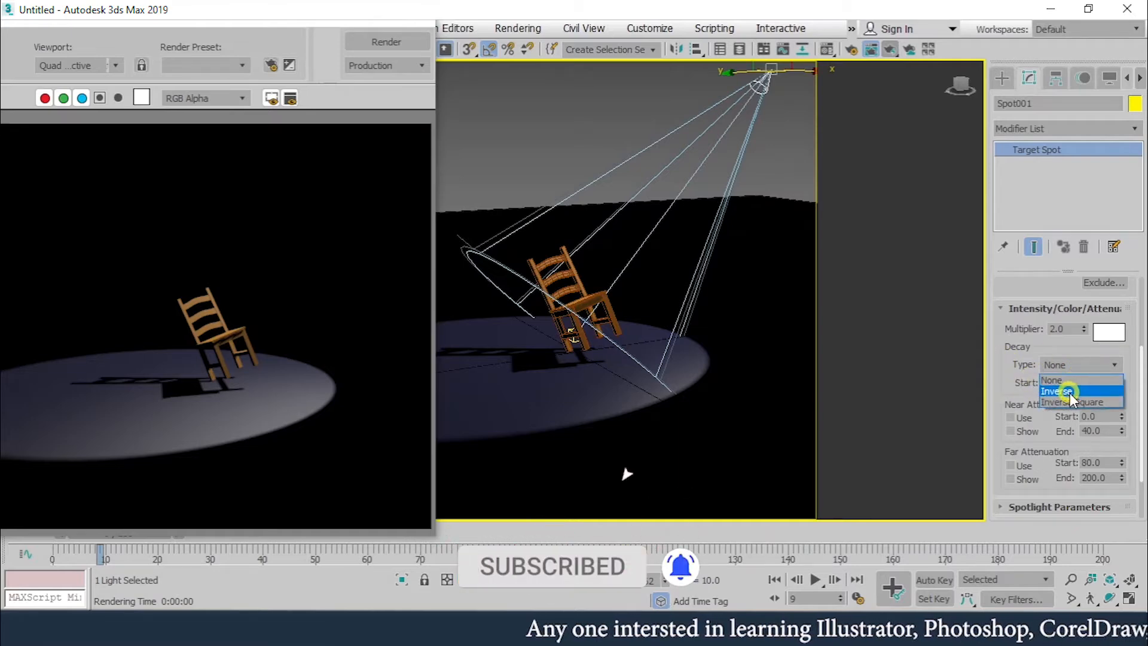
left_click(1070, 393)
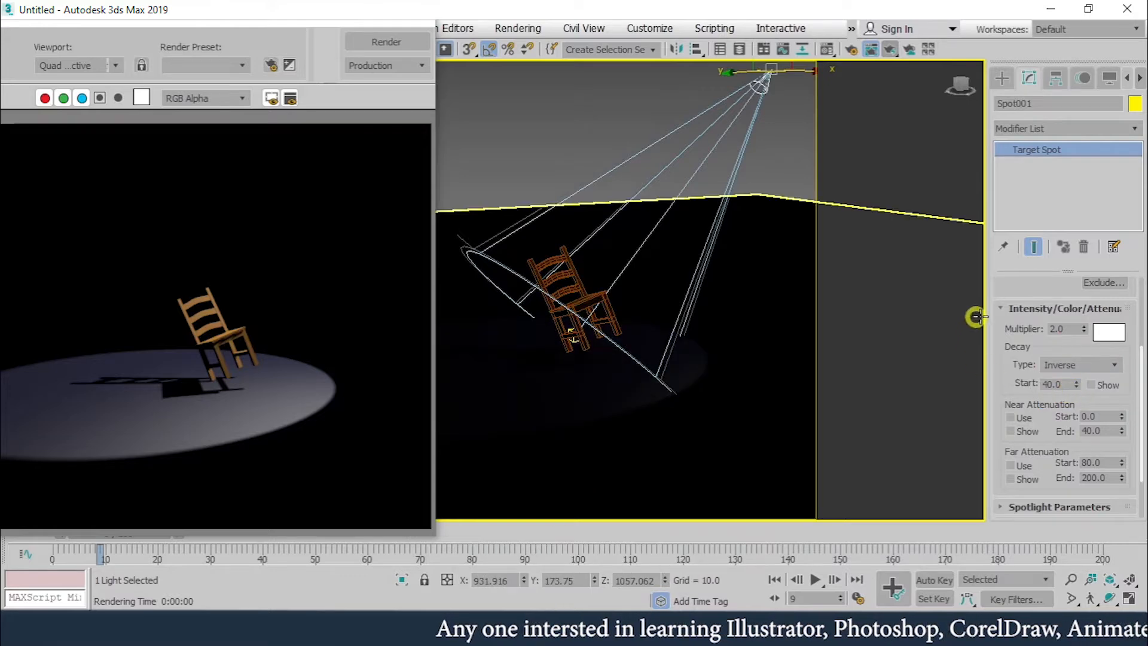
left_click(392, 41)
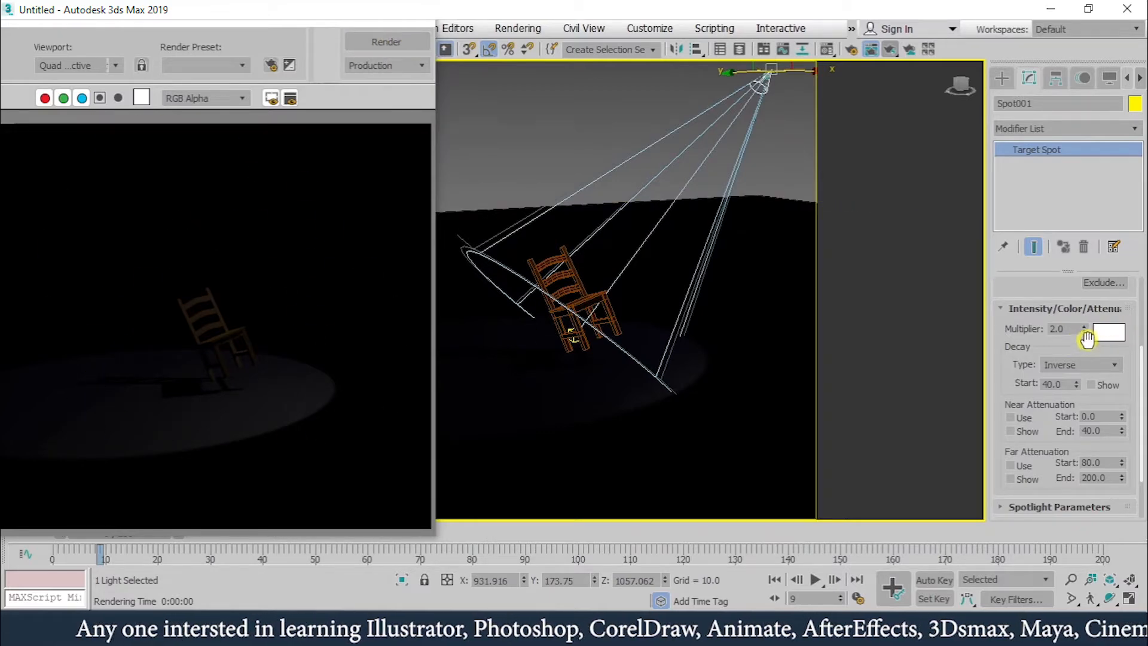
left_click_drag(1084, 330, 1081, 70)
left_click(381, 39)
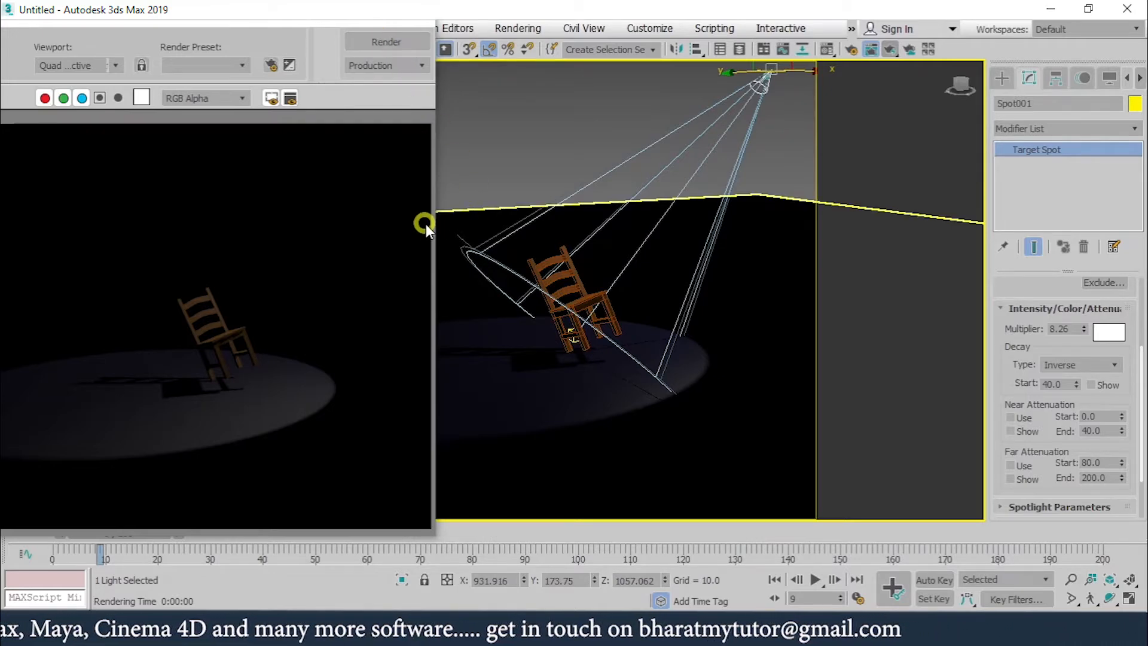
Test-render the light with Inverse Square decay, and return the decay type to Inverse
left_click(1071, 368)
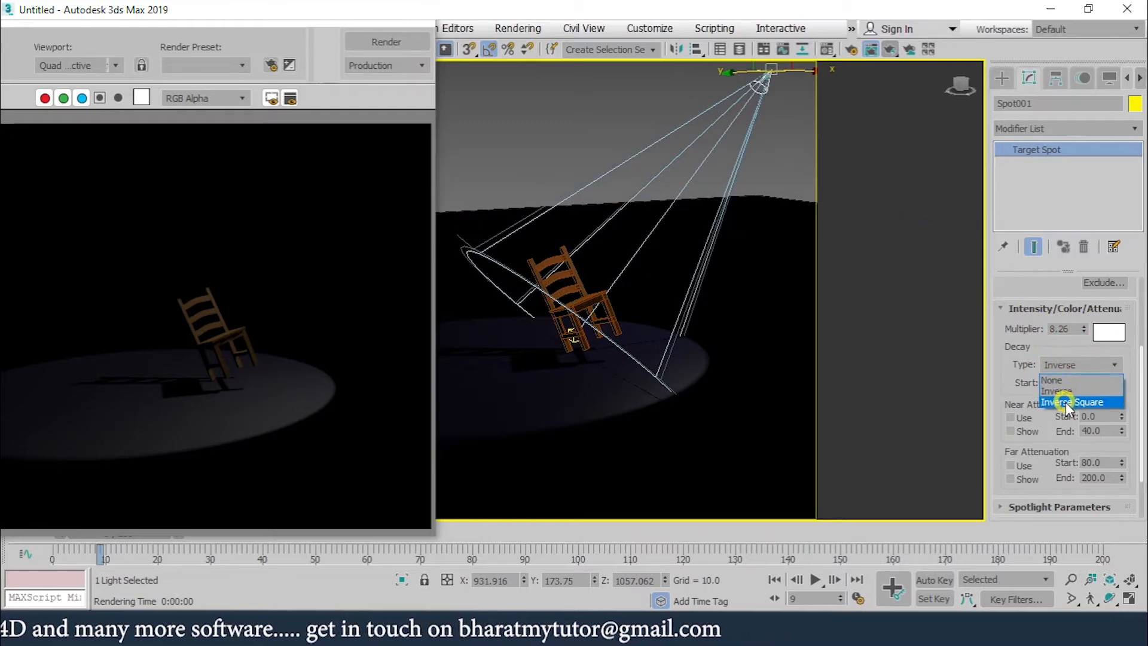
left_click(1066, 402)
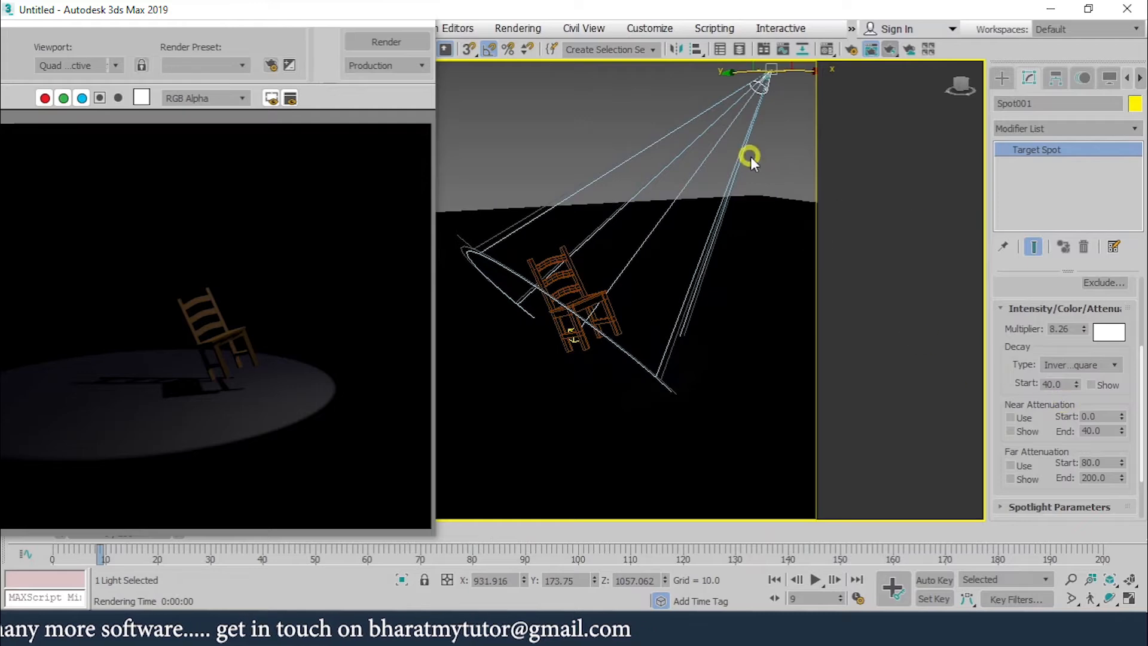
left_click(405, 42)
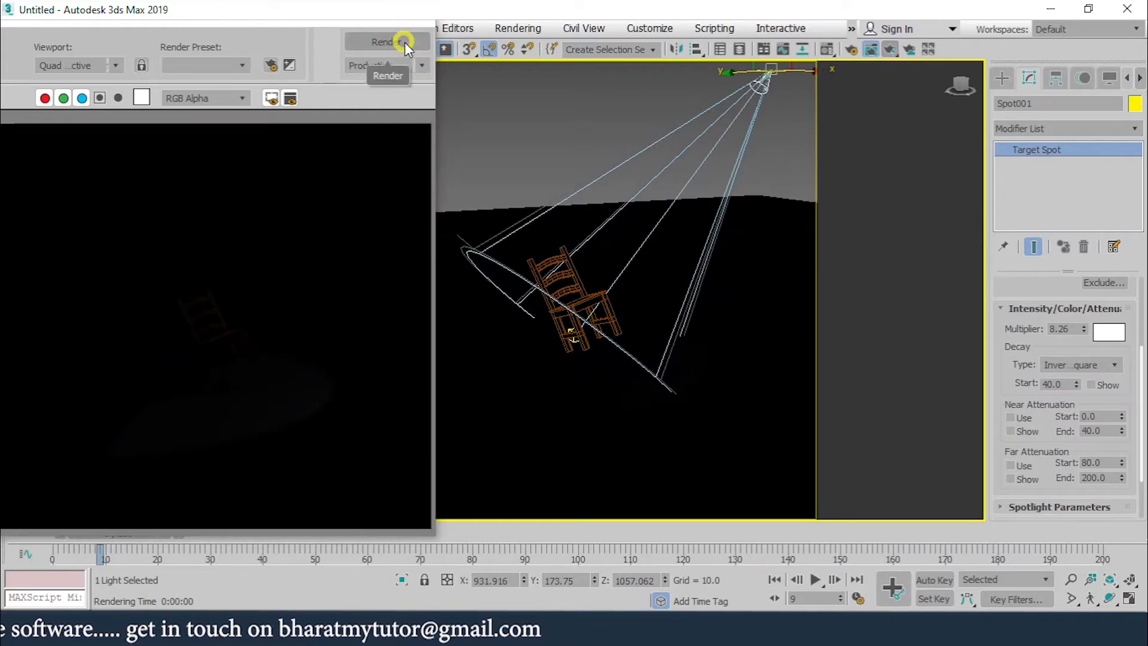
left_click(1059, 368)
left_click(1057, 390)
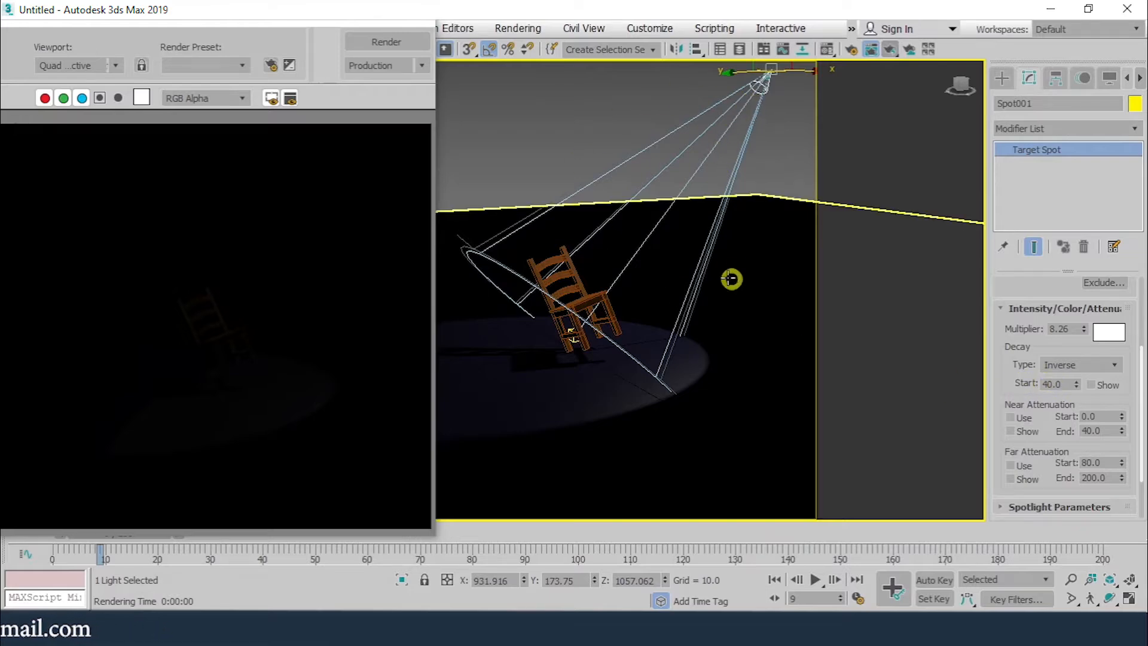
Show the decay range, raise the decay start distance to about 248.92, and render the view again
left_click(1094, 384)
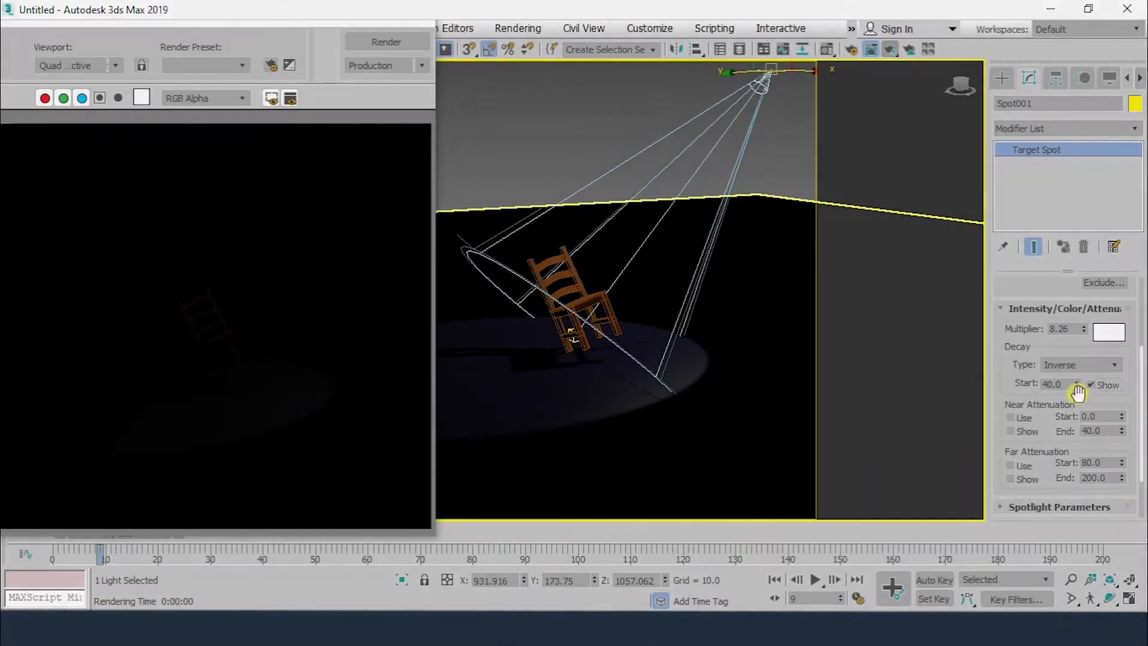
left_click_drag(1079, 385, 1105, 429)
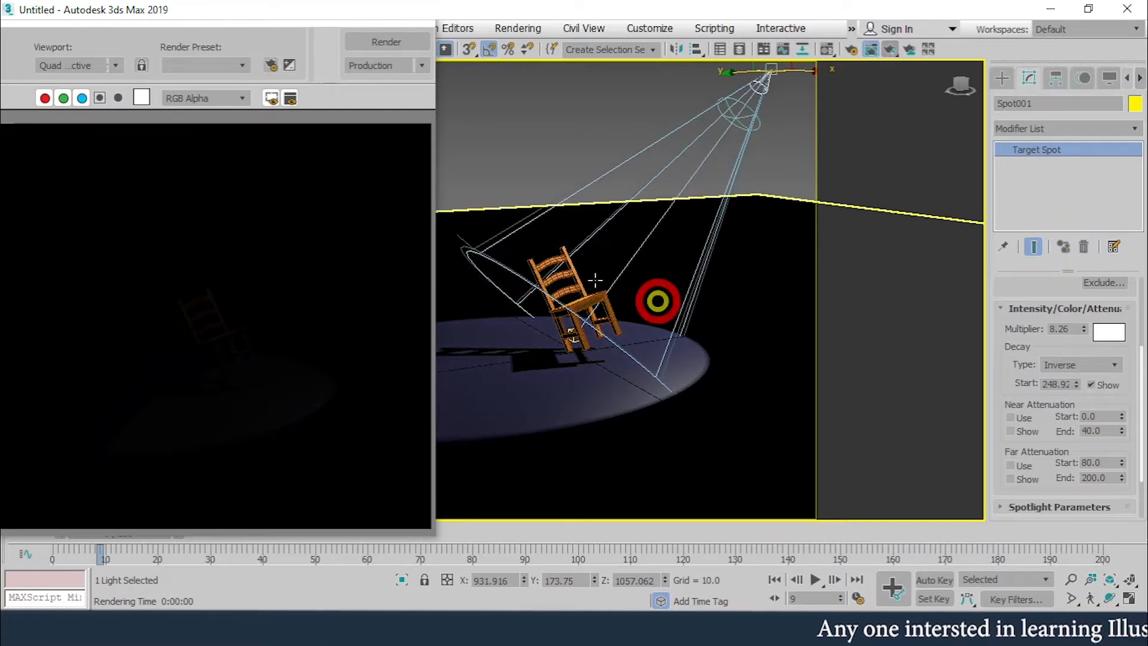
left_click(397, 44)
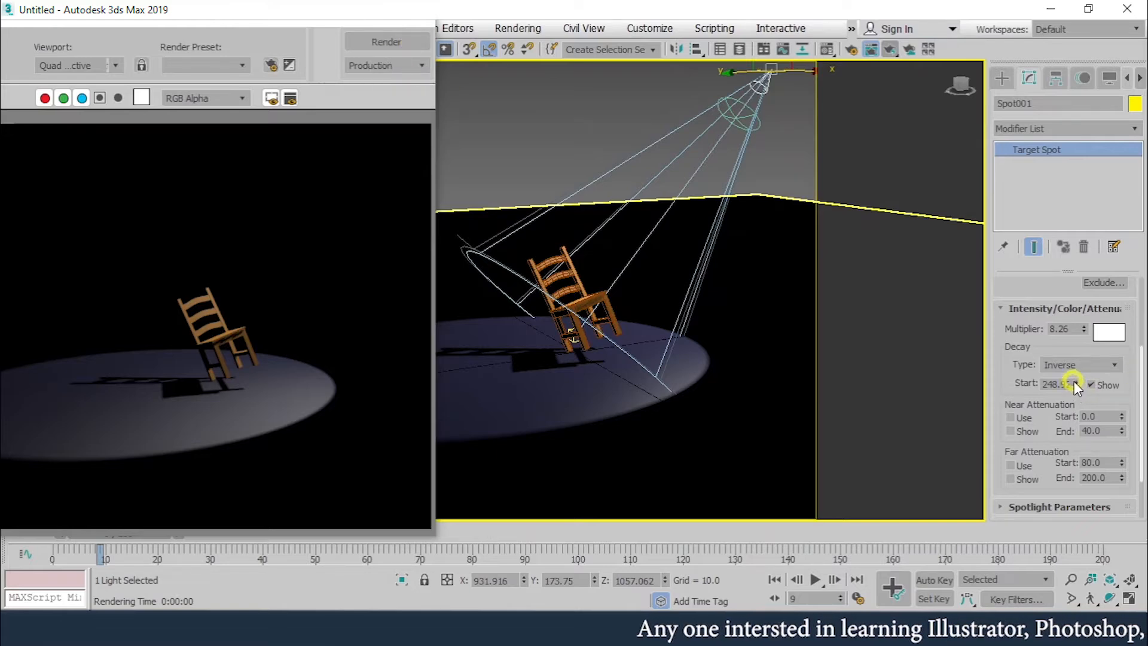
Lower the decay start distance to about 82.14 and then 51, rendering after each change, and hide the decay range
left_click_drag(1074, 381, 1069, 434)
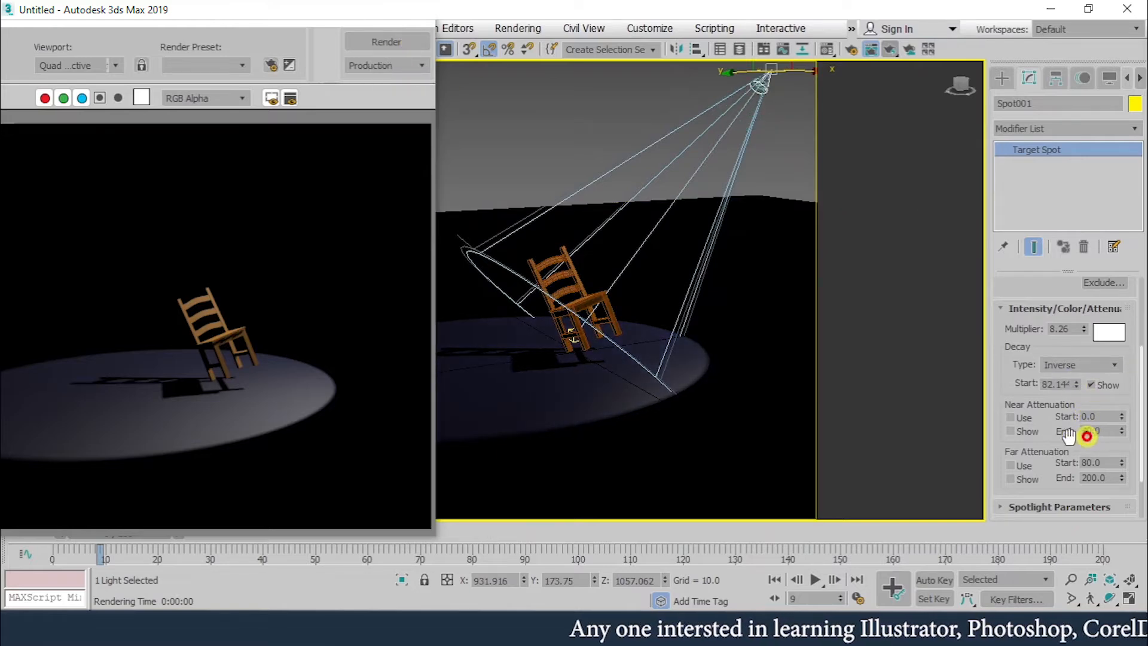
left_click(397, 45)
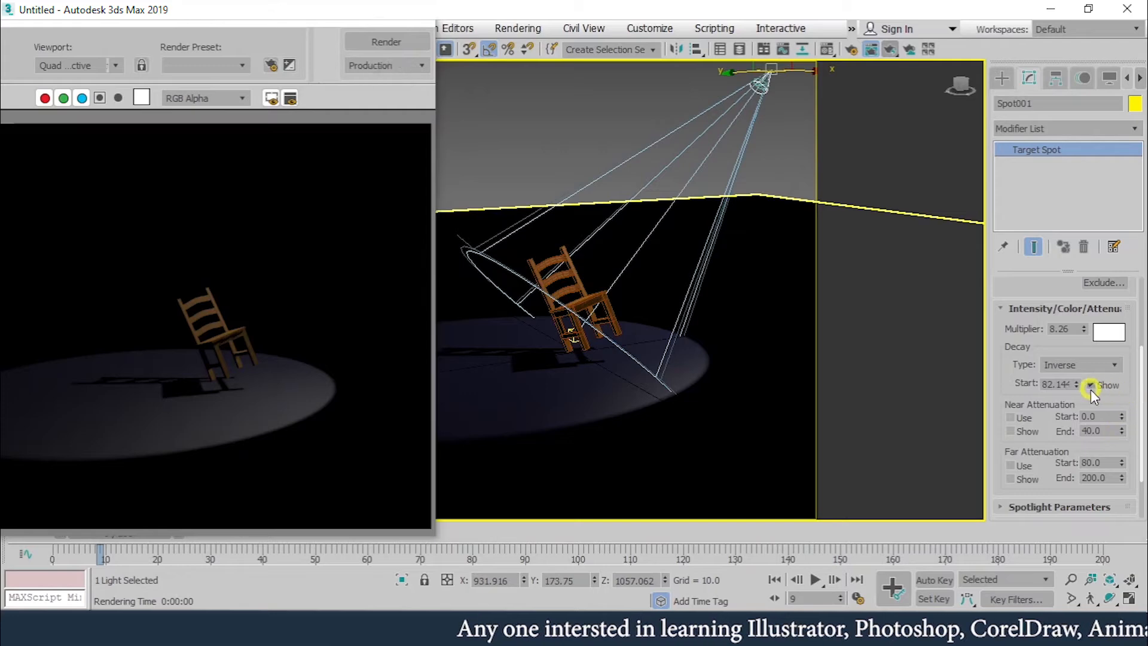
left_click_drag(1077, 383, 1083, 413)
left_click(402, 39)
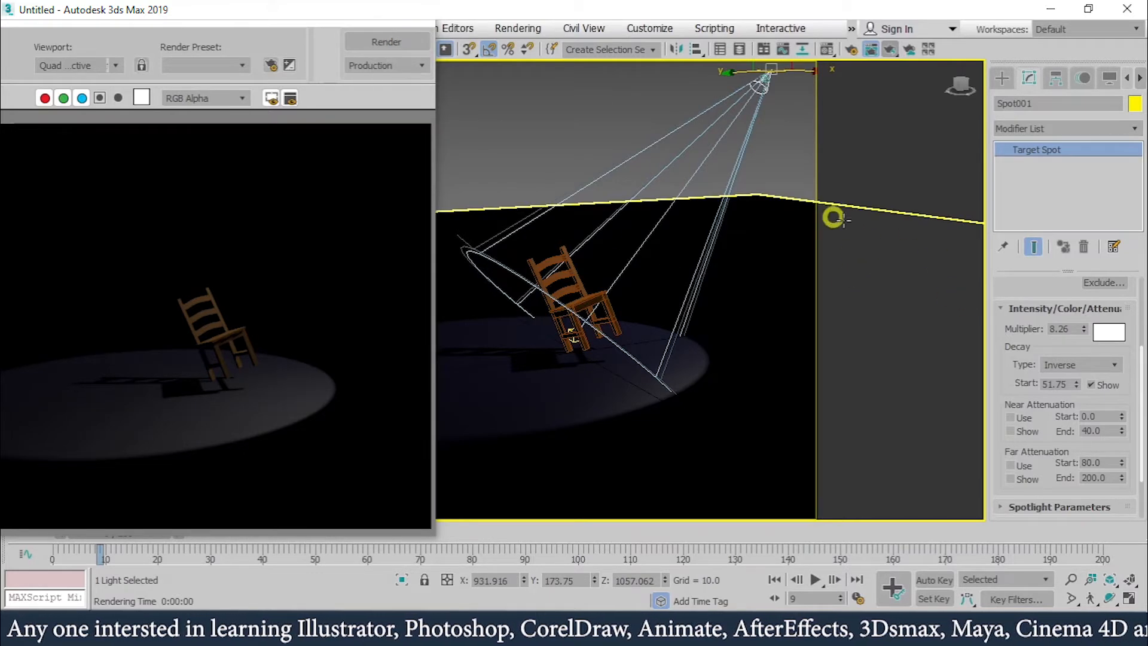
left_click(1110, 385)
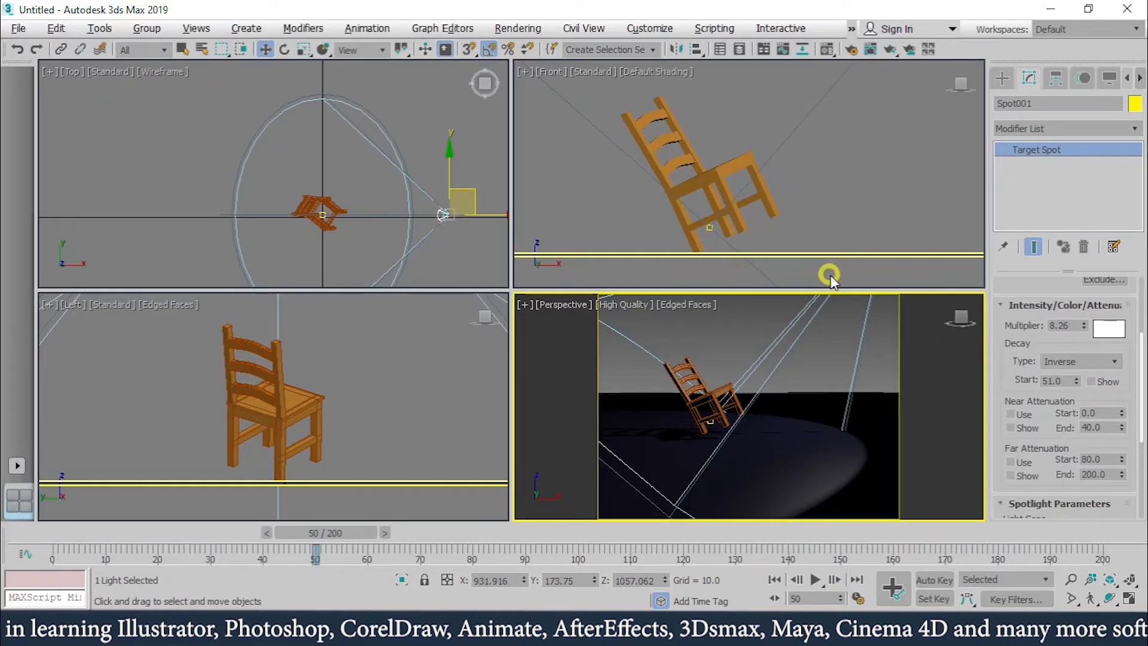
left_click_drag(1013, 359, 1012, 331)
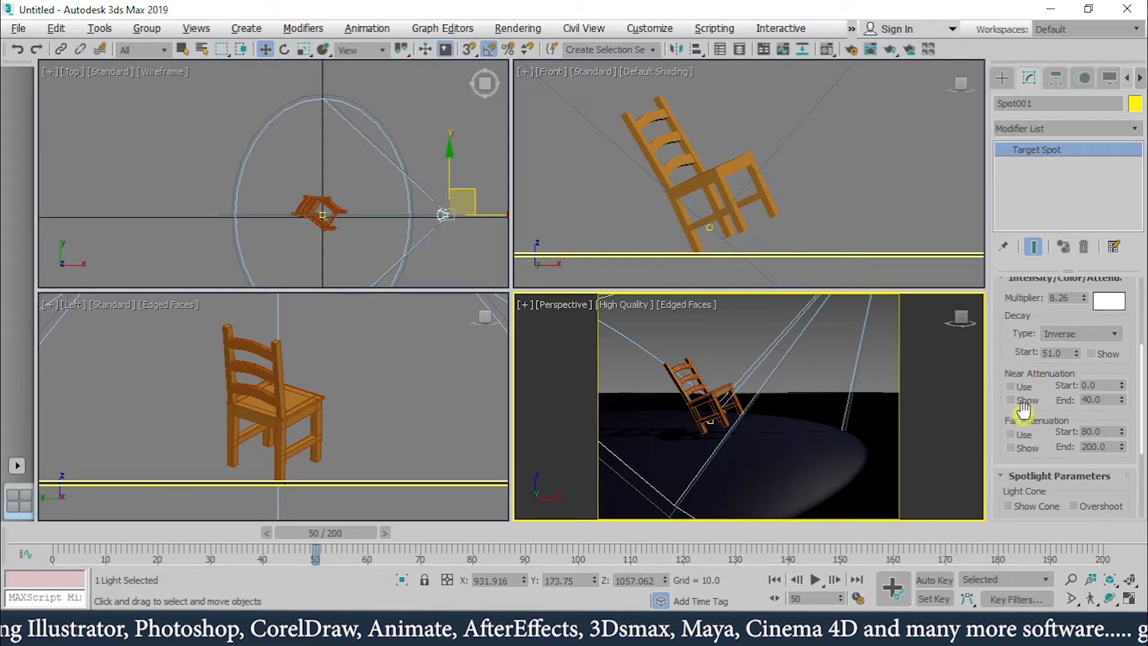
left_click(1025, 435)
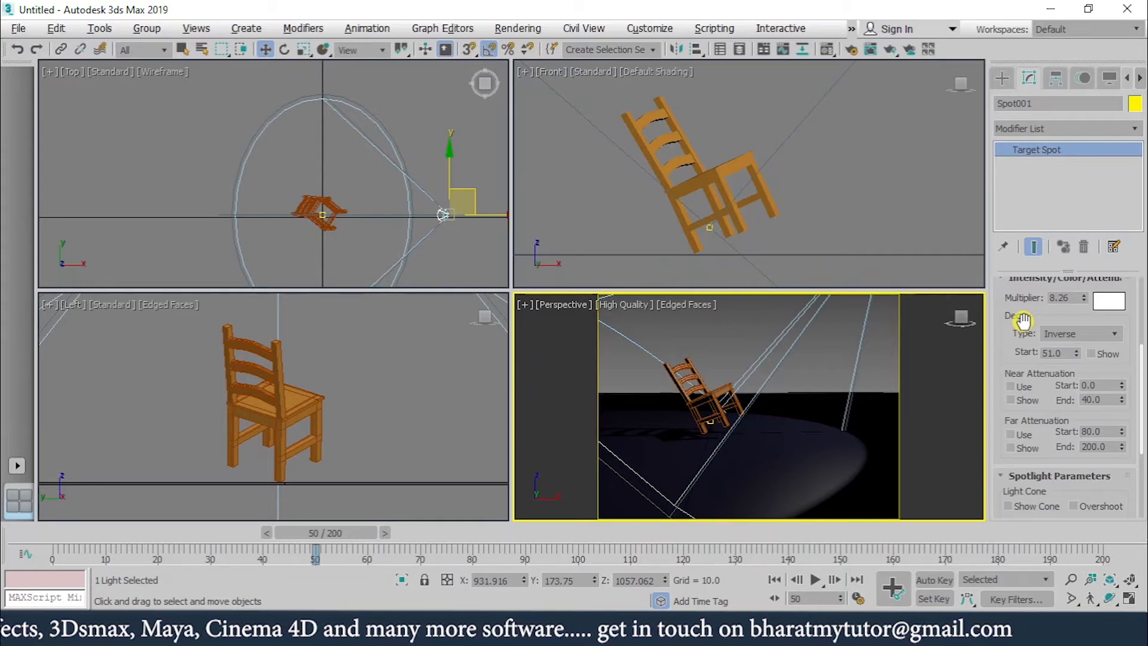
left_click(1027, 436)
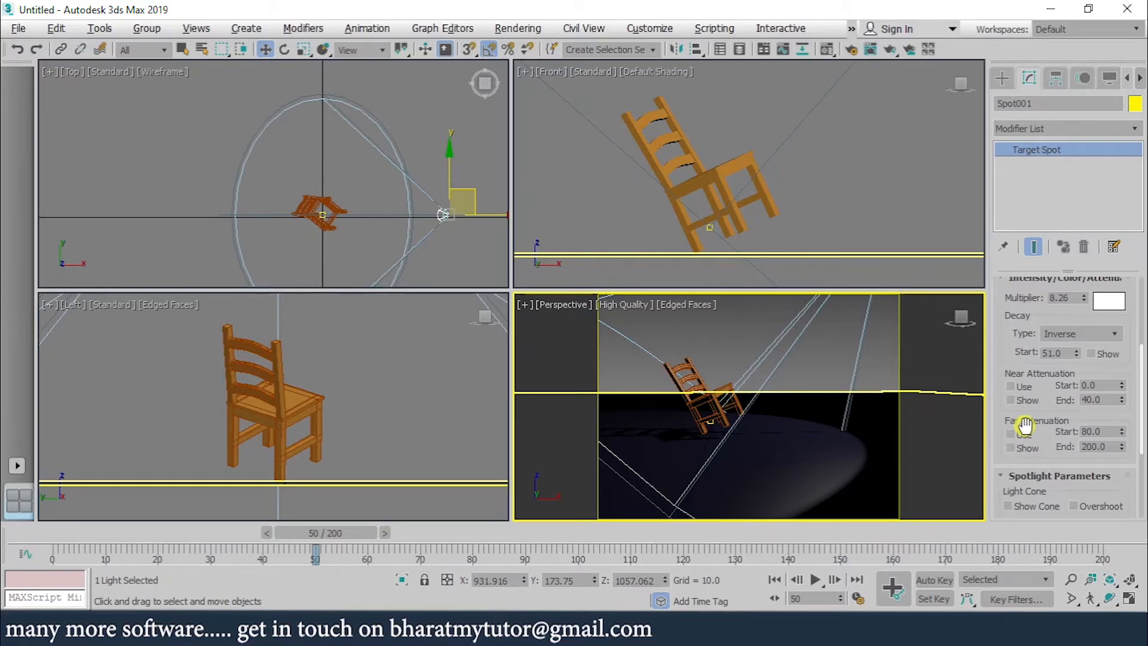
left_click(1027, 432)
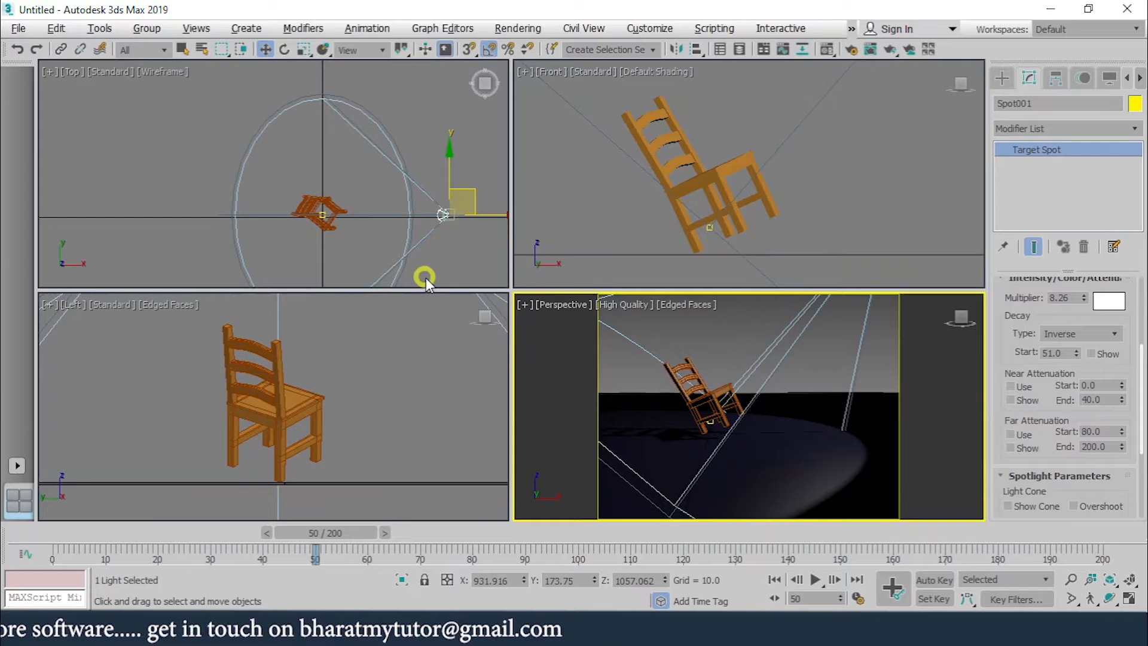
Clone the chair along X in the Top view as three independent copies, forming a row extending away from the spot light
left_click(715, 174)
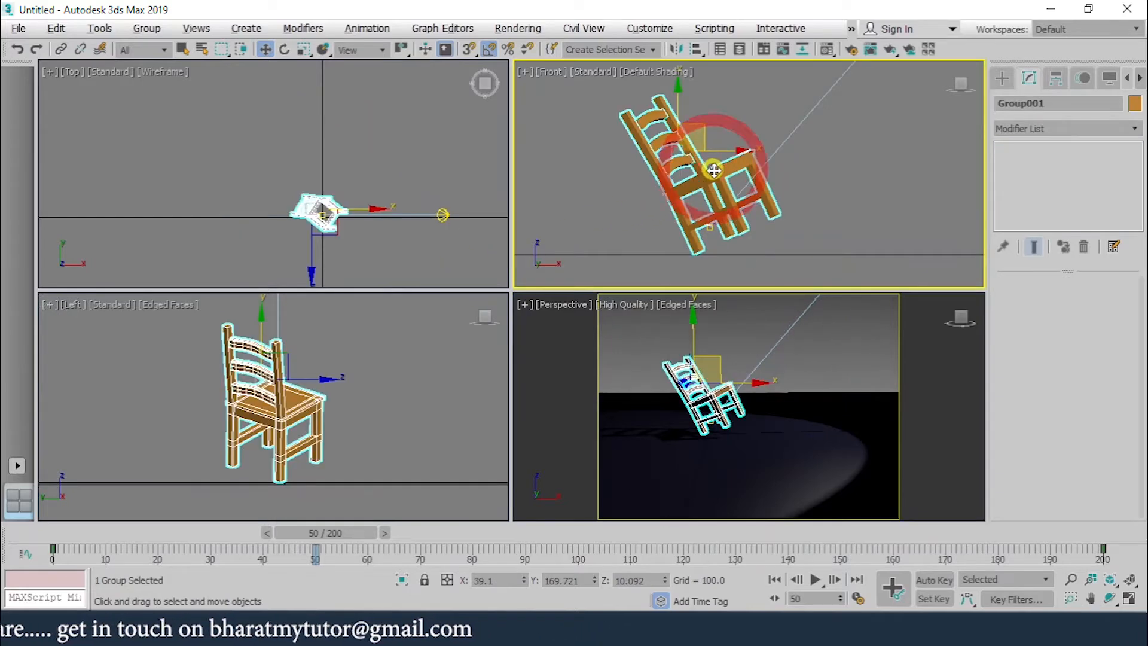
right_click(359, 177)
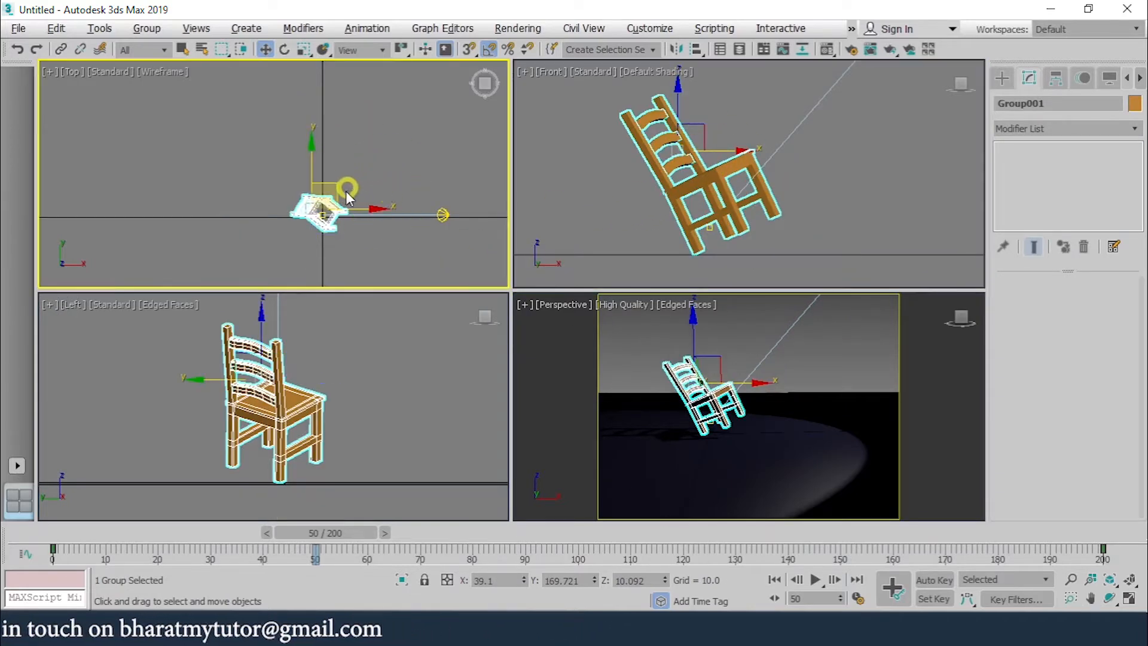
right_click(432, 201)
right_click(430, 198)
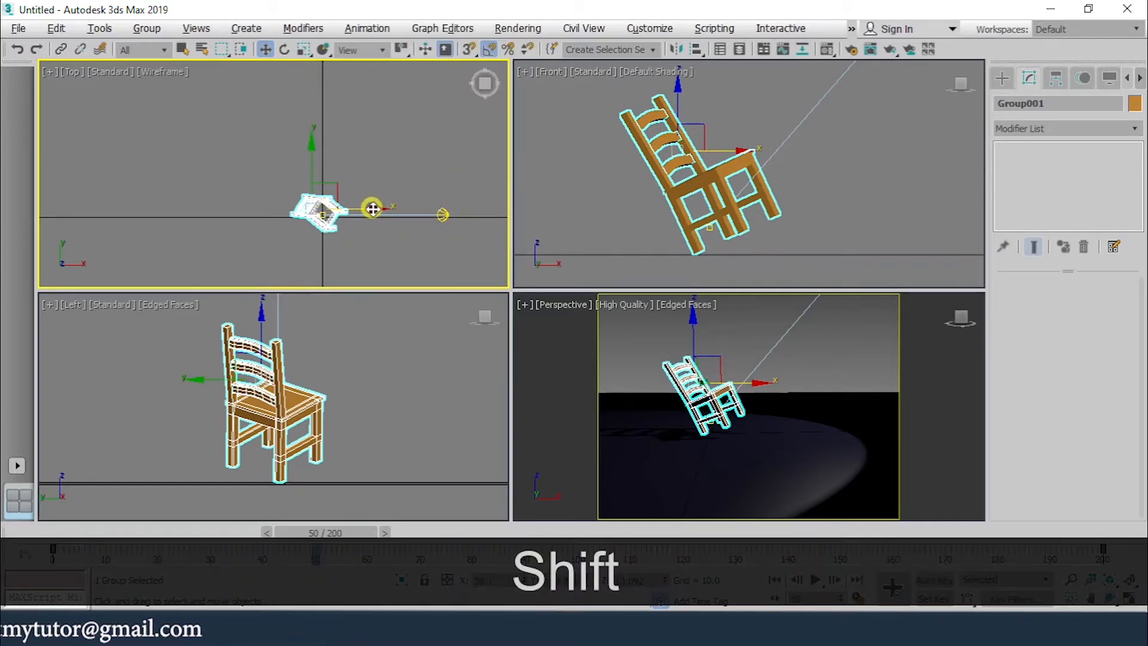
left_click_drag(373, 208, 322, 210, "shift")
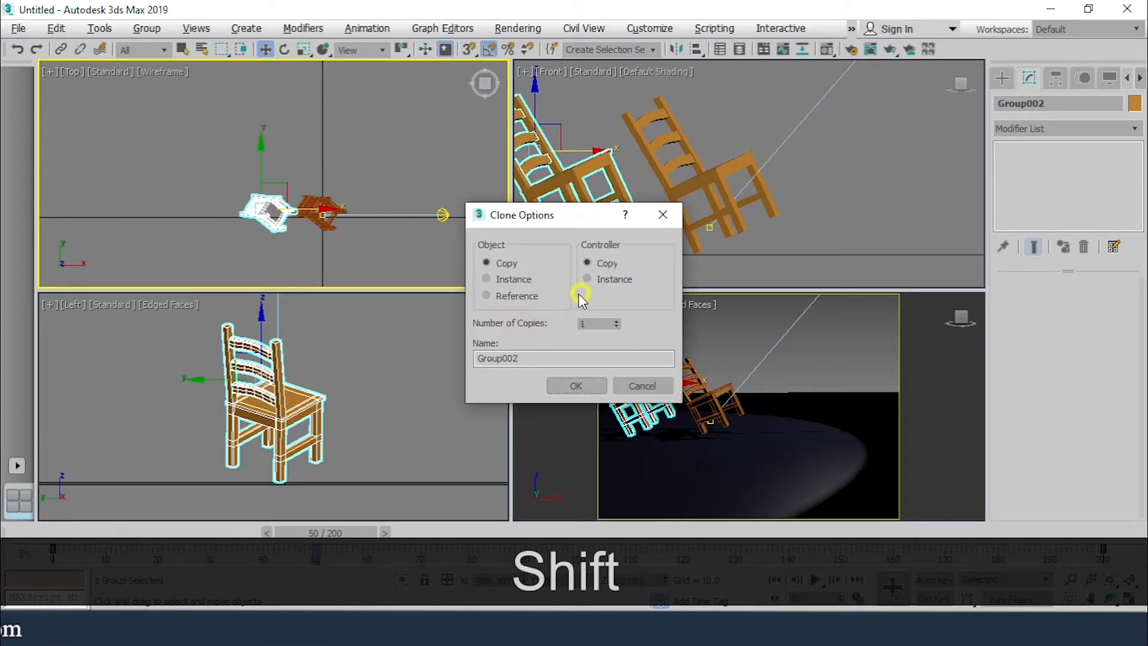
left_click(616, 320)
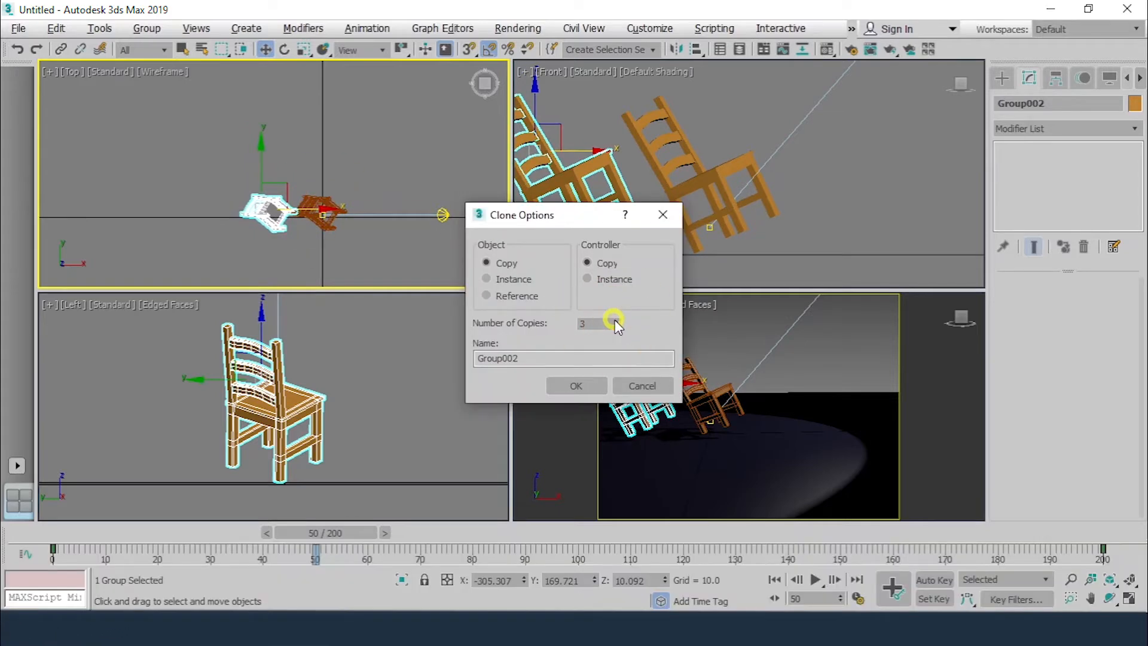
left_click(576, 386)
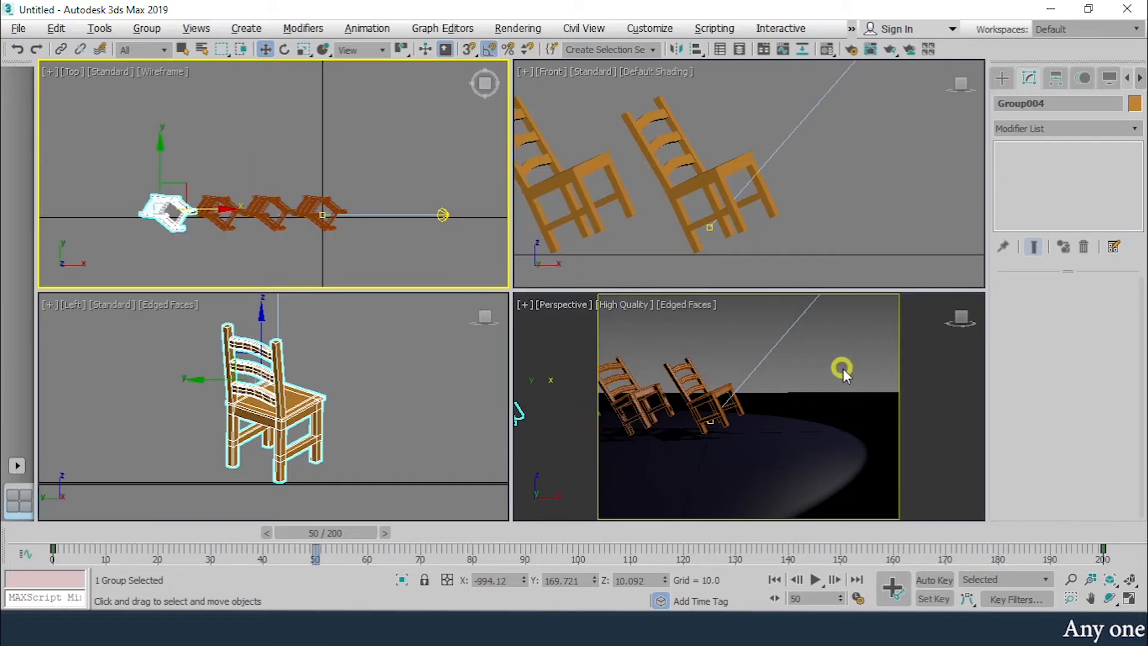
Move the spot light down and away from the chairs in the Front view, to about X 1435 and Z 157
middle_click_drag(746, 418, 815, 414)
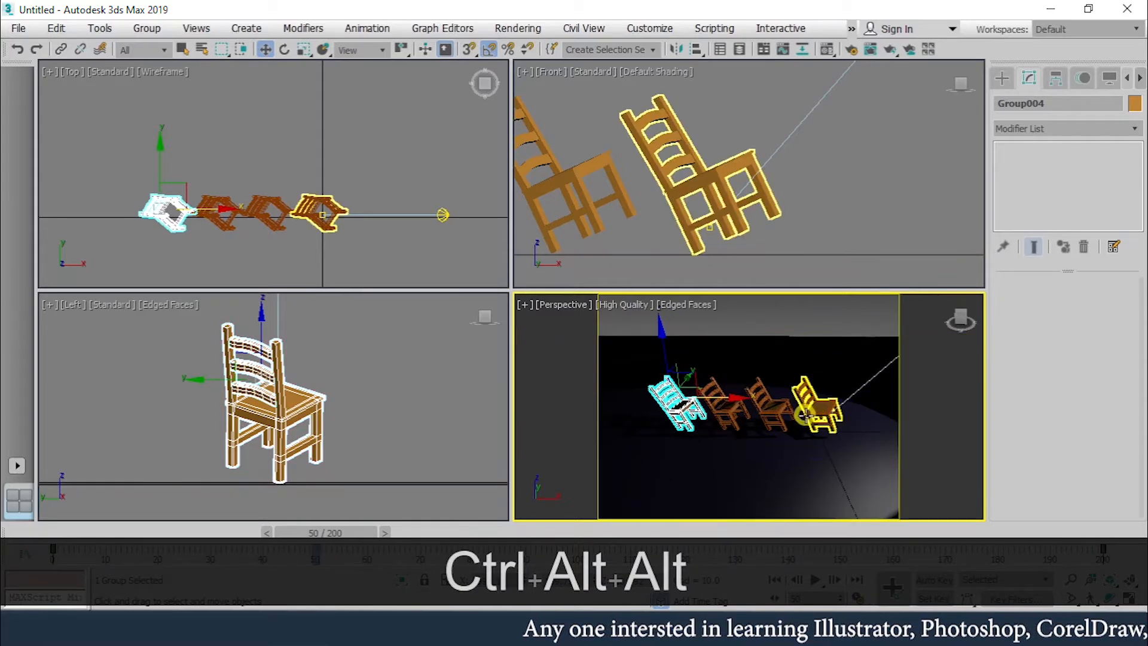
left_click(856, 182)
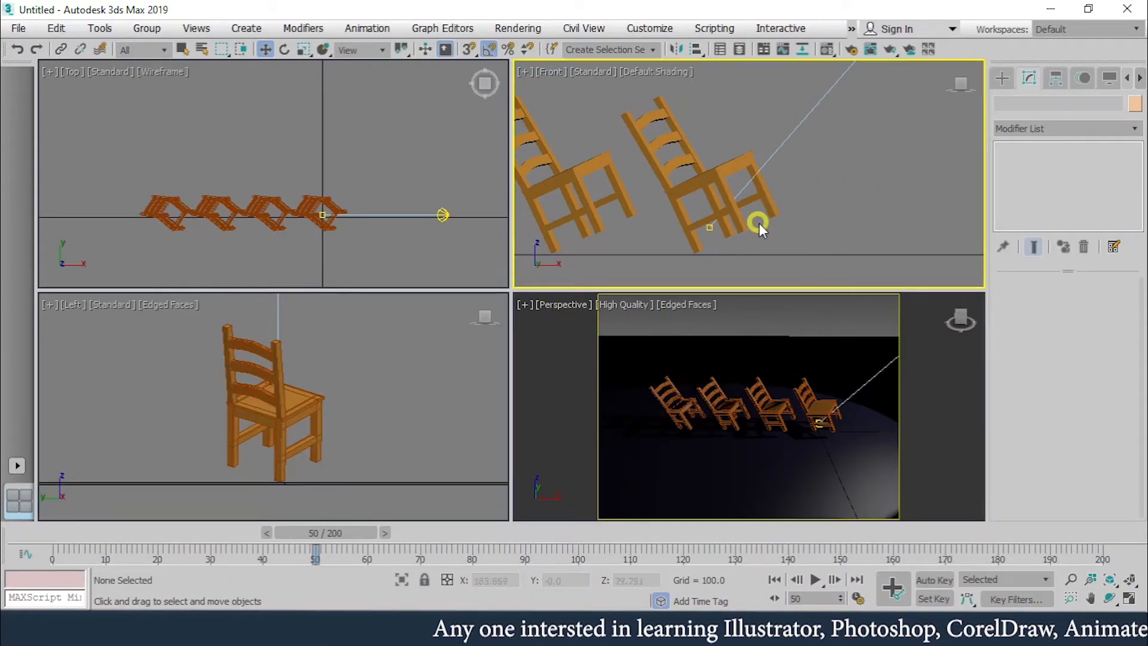
left_click(443, 214)
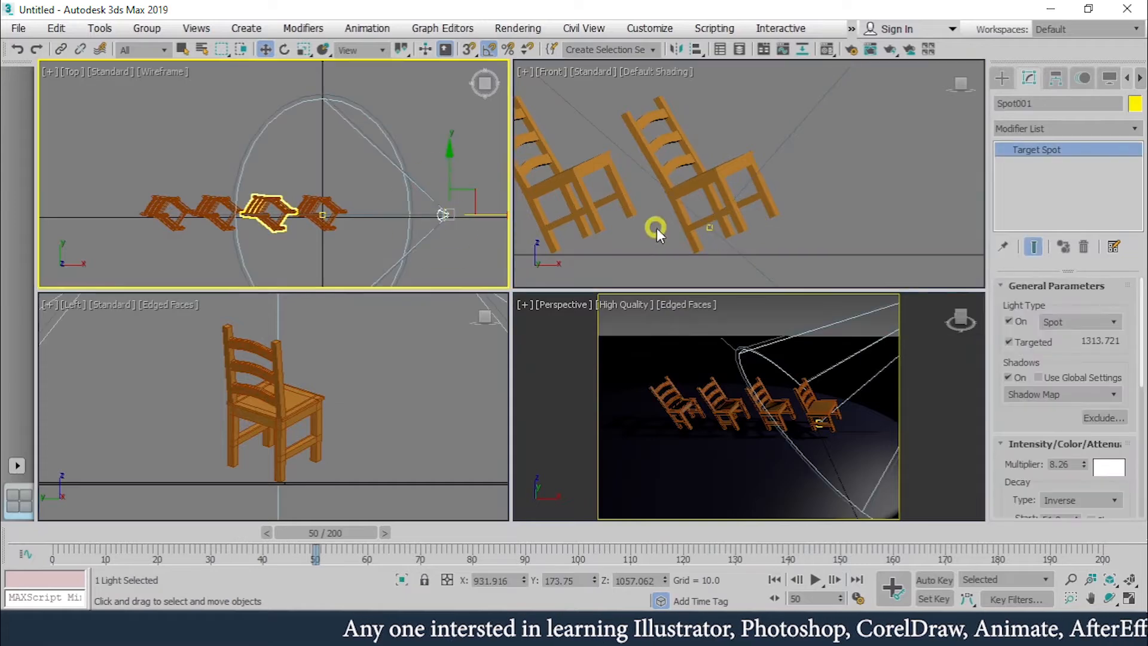
scroll(802, 200, "down", 6)
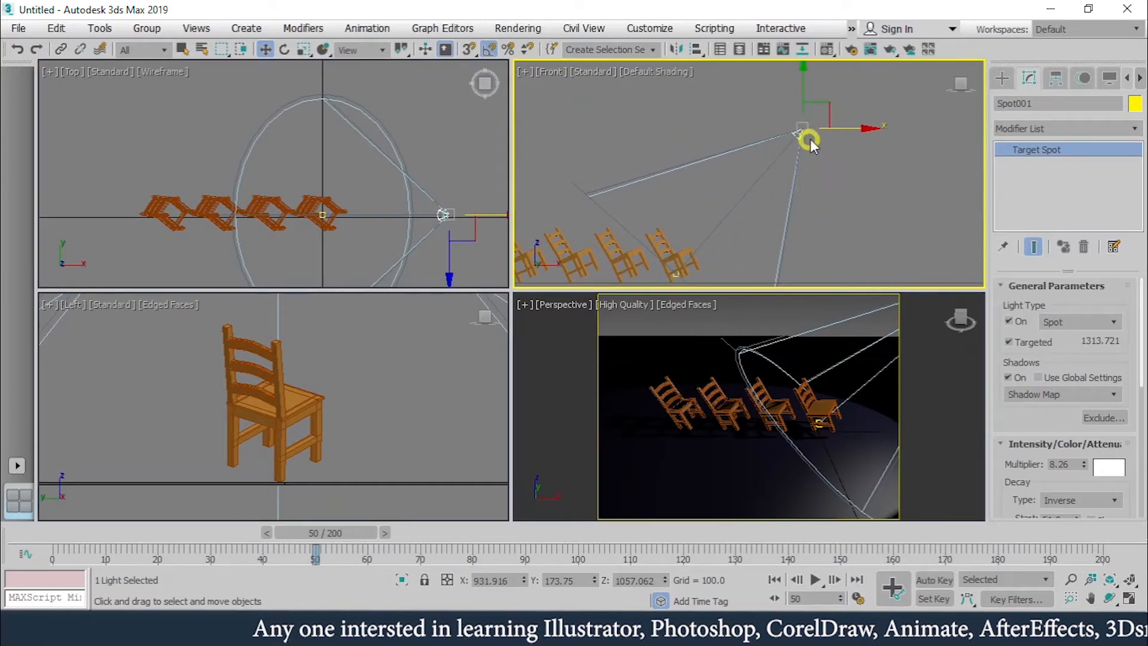
left_click_drag(830, 96, 903, 230)
middle_click_drag(812, 203, 795, 116)
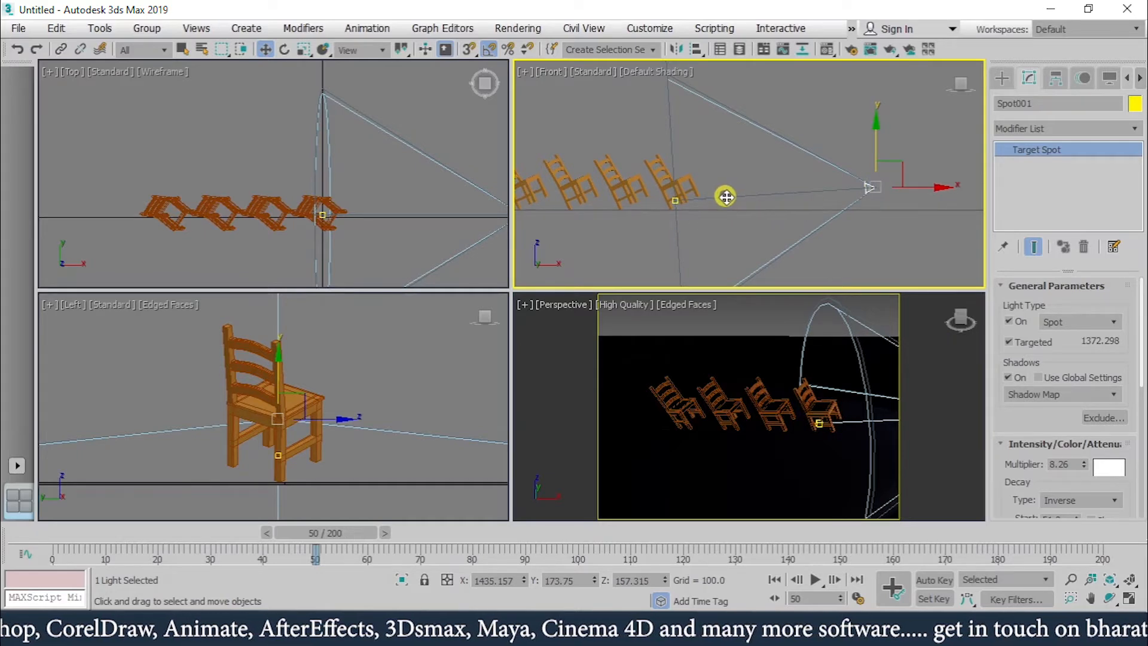
Move the spot light together with its target toward the row's middle and slightly up, placing the light at about X 896, Z 289
left_click(726, 197)
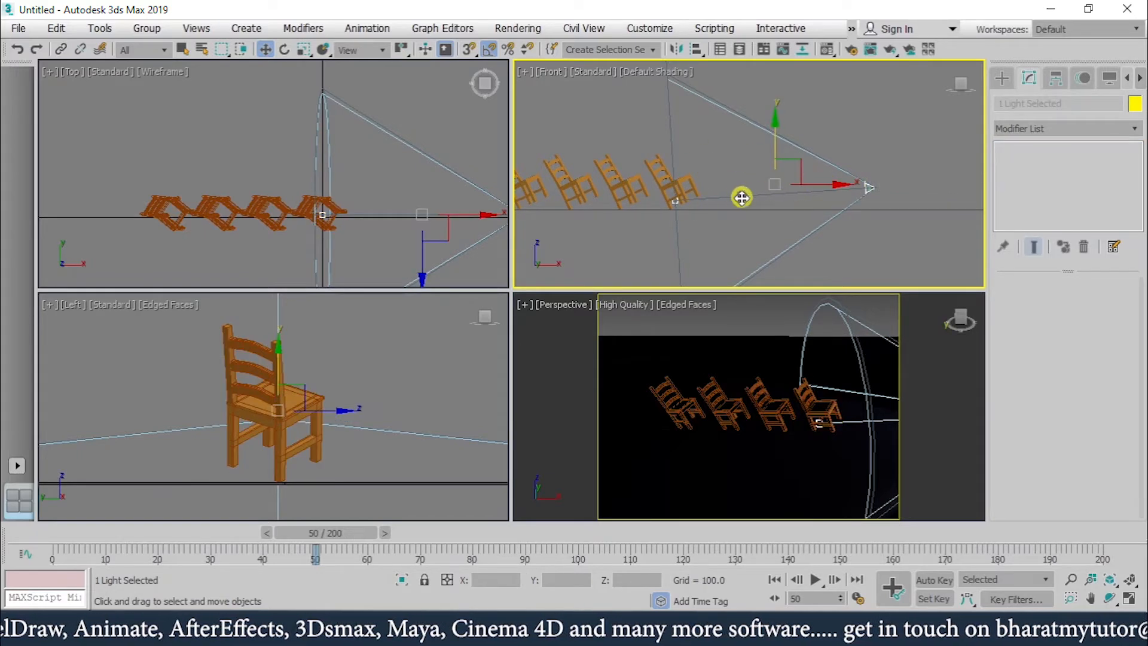
left_click_drag(775, 127, 739, 138)
left_click(740, 139)
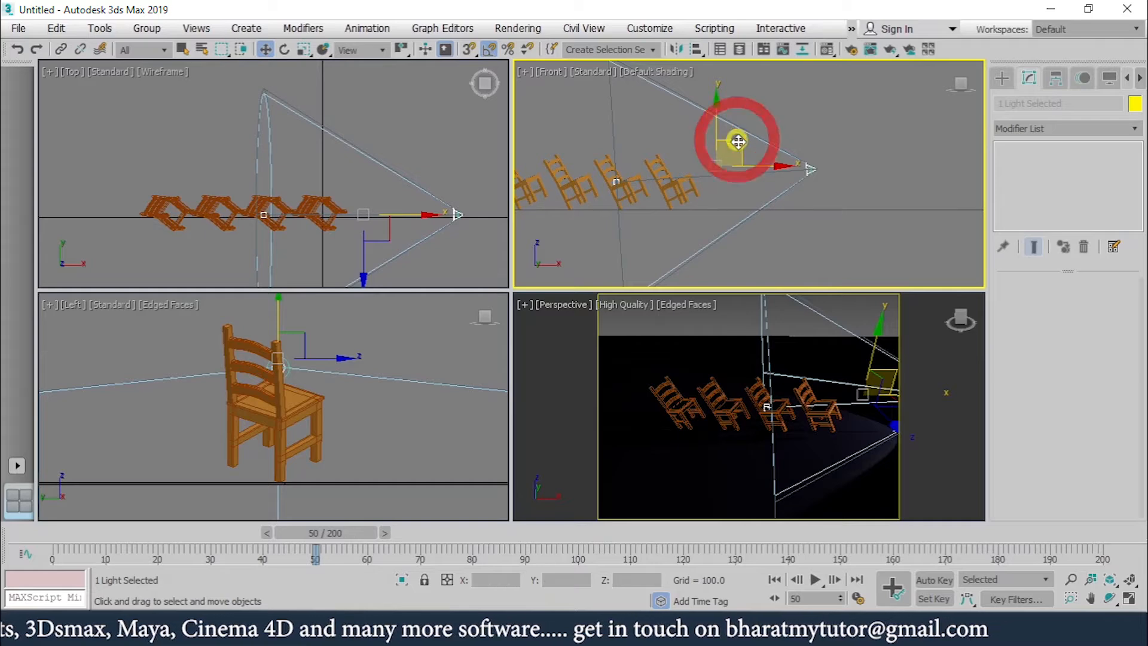
middle_click_drag(769, 201, 888, 199)
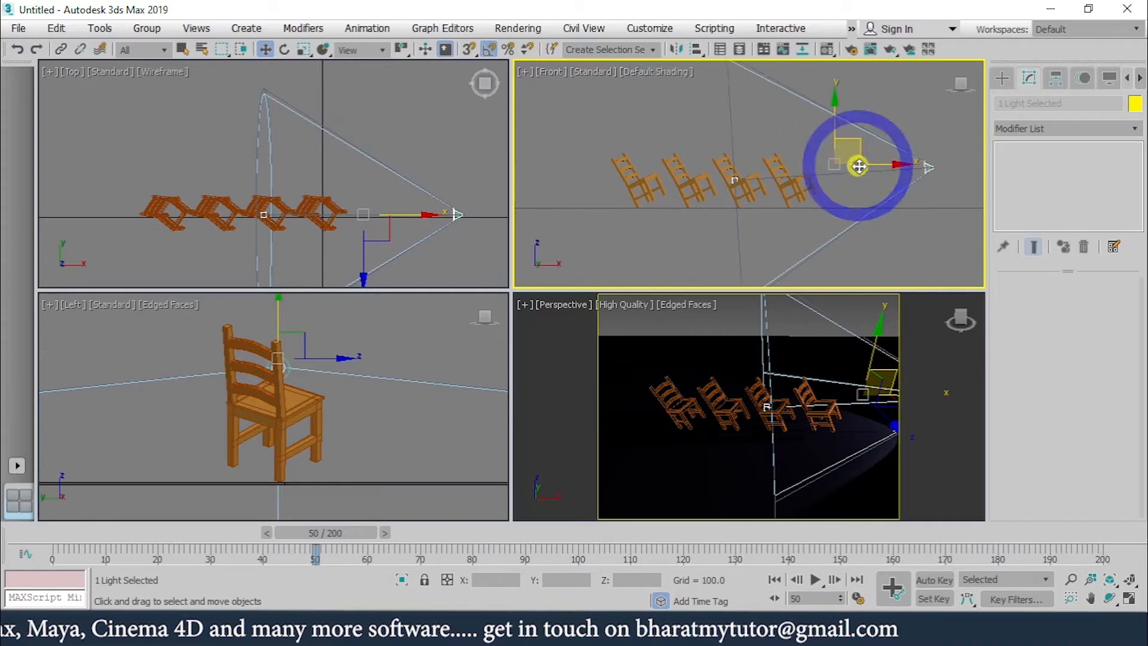
left_click_drag(858, 143, 839, 142)
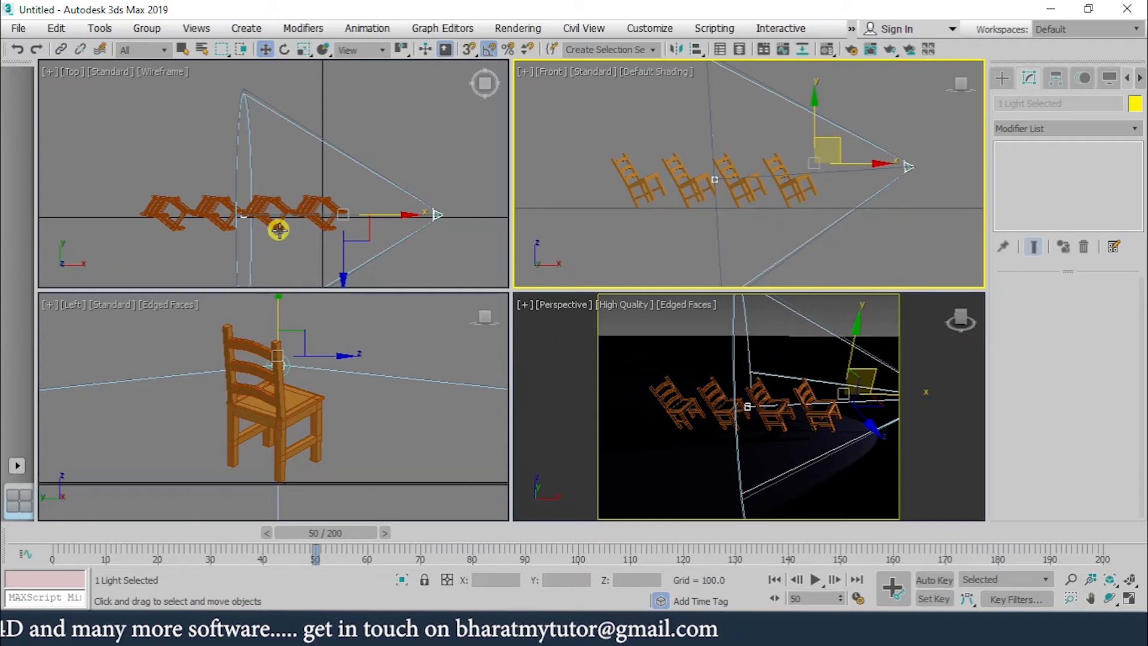
middle_click_drag(277, 226, 289, 200)
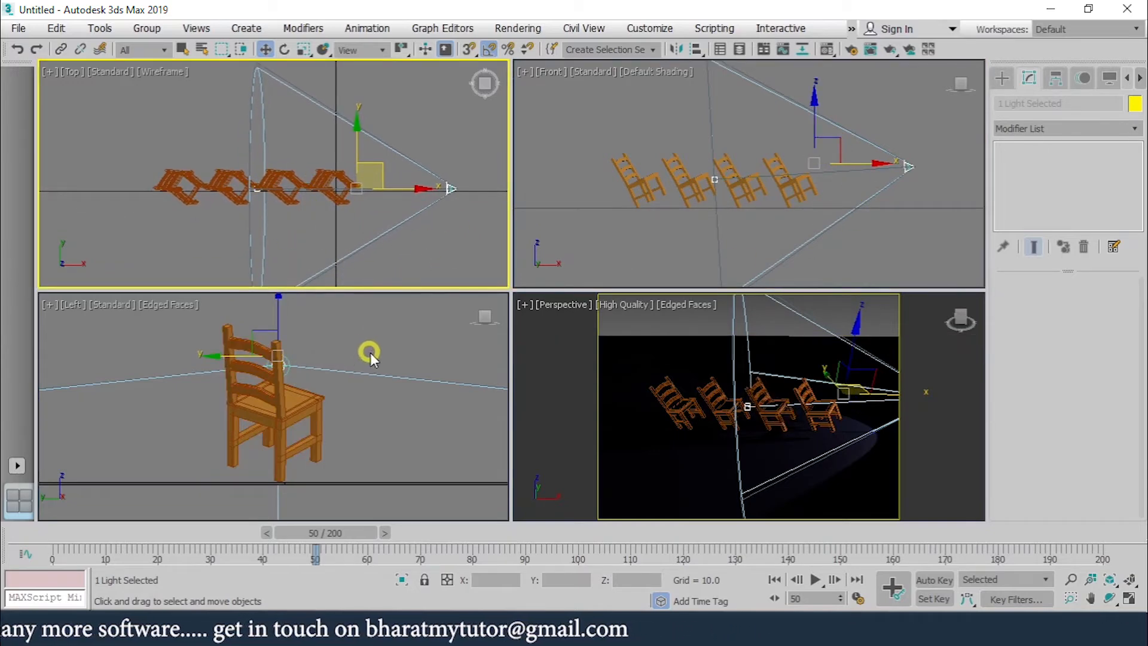
Narrow the spot light's cone to a falloff of about 43.1 and a hotspot of about 25.4
left_click(910, 166)
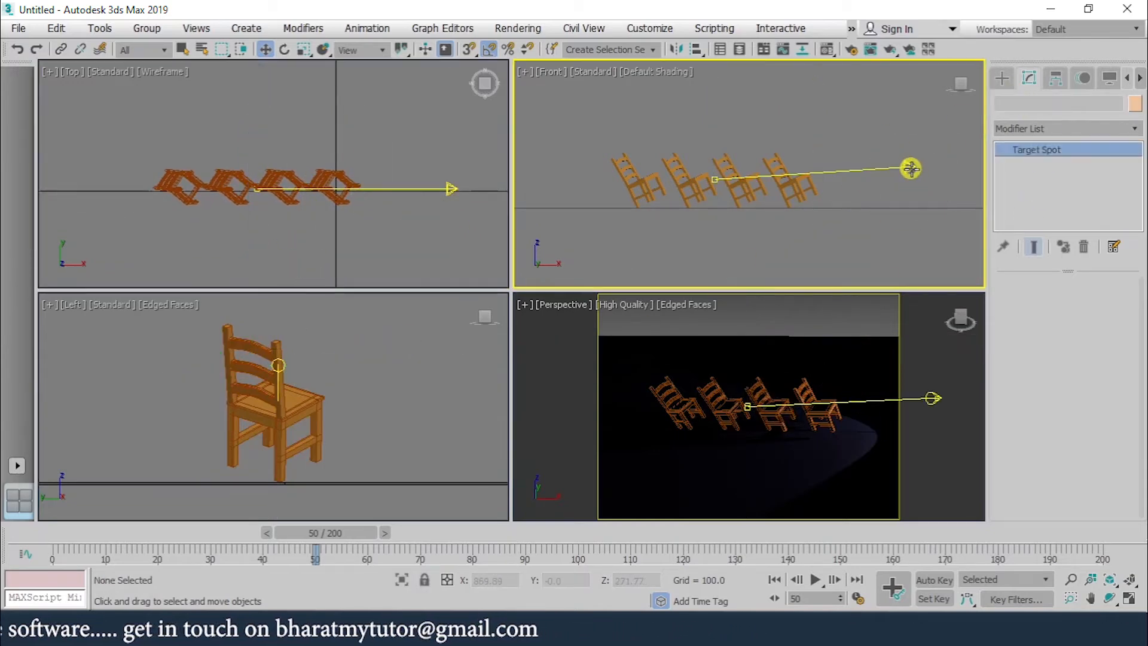
scroll(1035, 437, "down", 3)
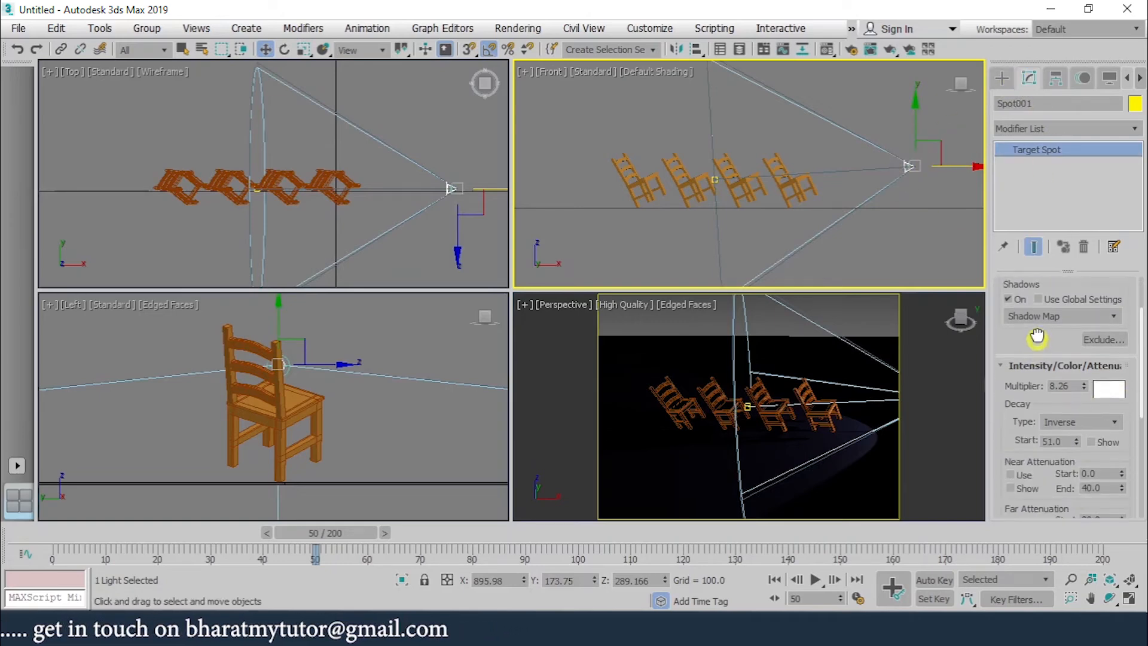
scroll(1048, 490, "down", 3)
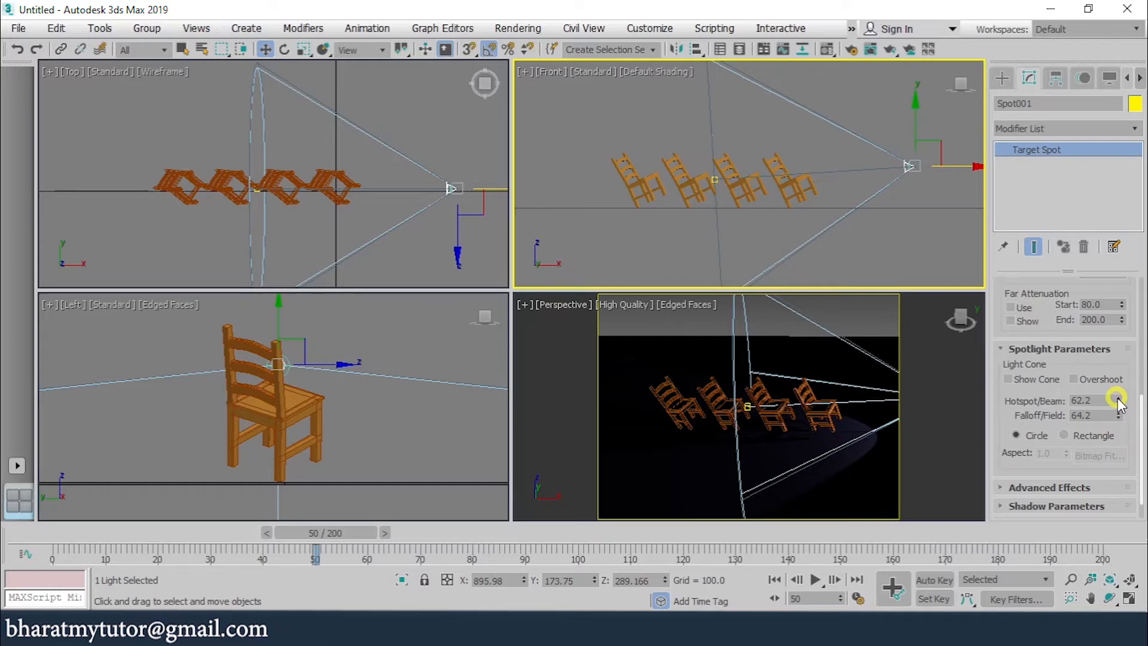
left_click_drag(1119, 412, 36, 443)
right_click(36, 443)
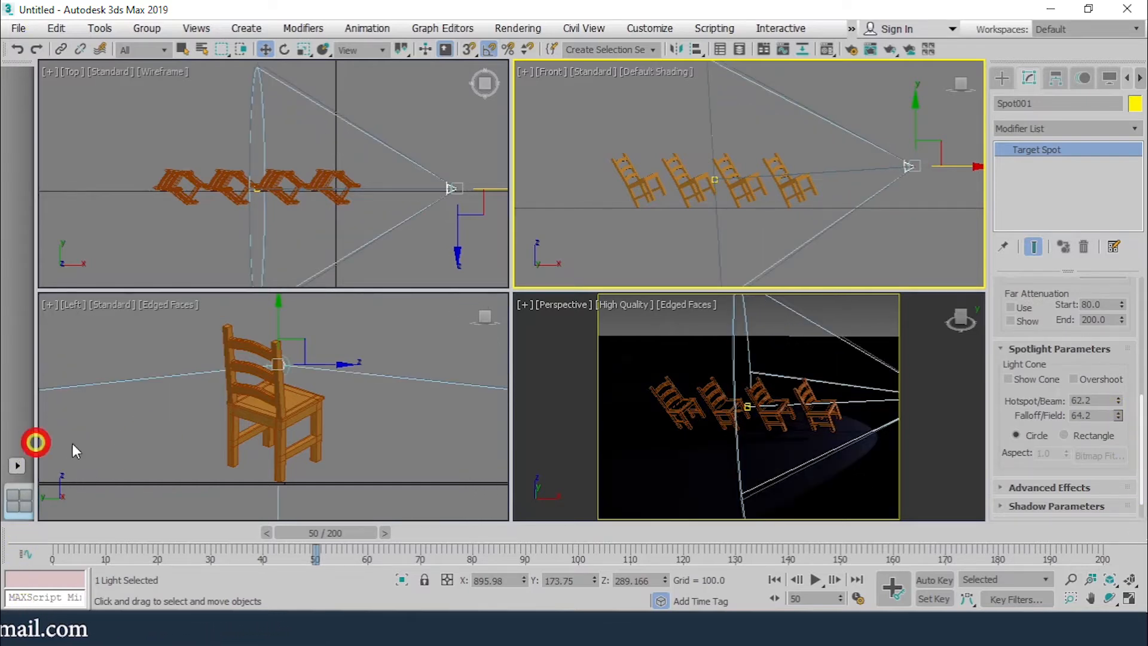
left_click_drag(1119, 415, 10, 564)
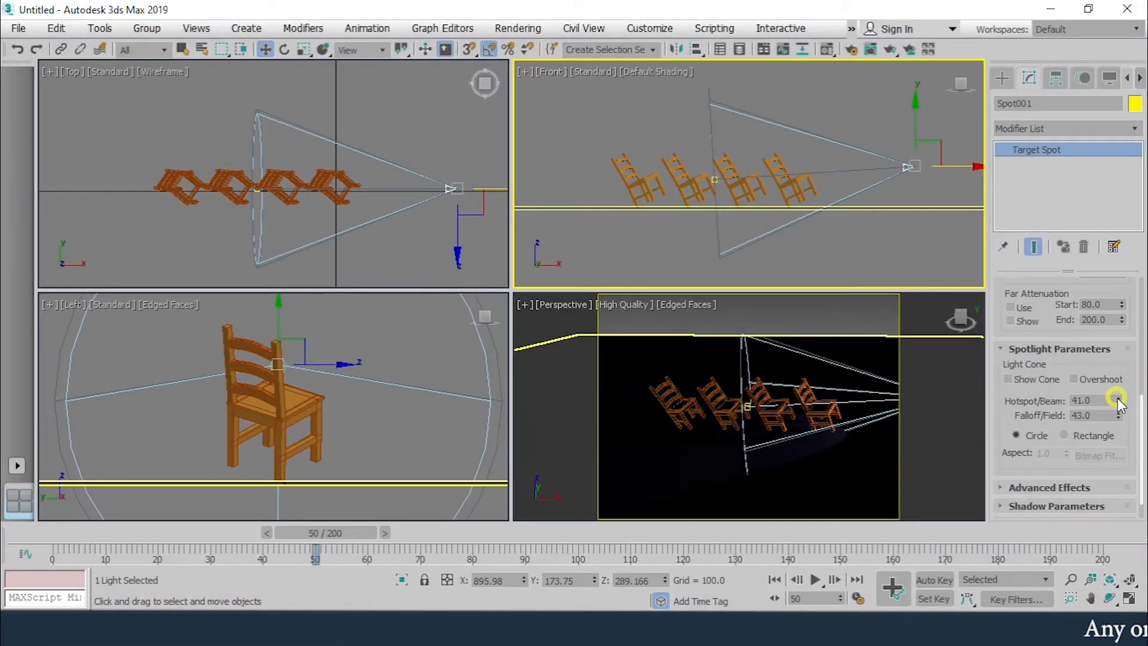
left_click_drag(1118, 397, 19, 529)
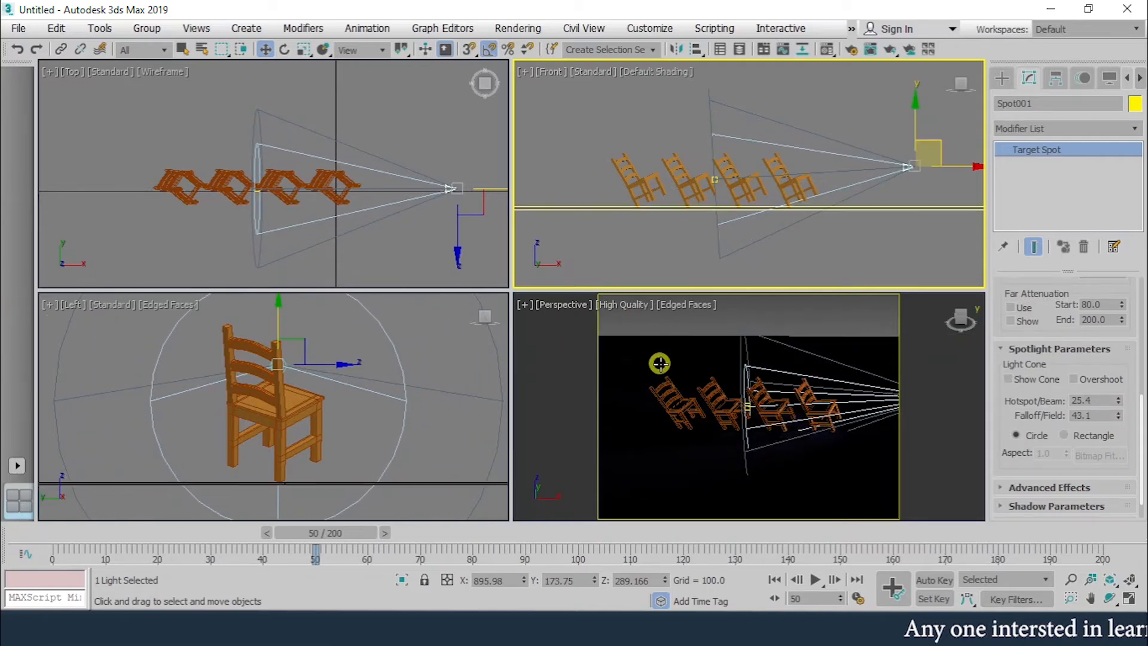
Render the Perspective view from an angle facing the row of chairs from the spot light's side
mouse_move(825, 428)
middle_mouse_down("alt")
mouse_move(652, 433)
mouse_move(832, 436)
middle_mouse_up("alt")
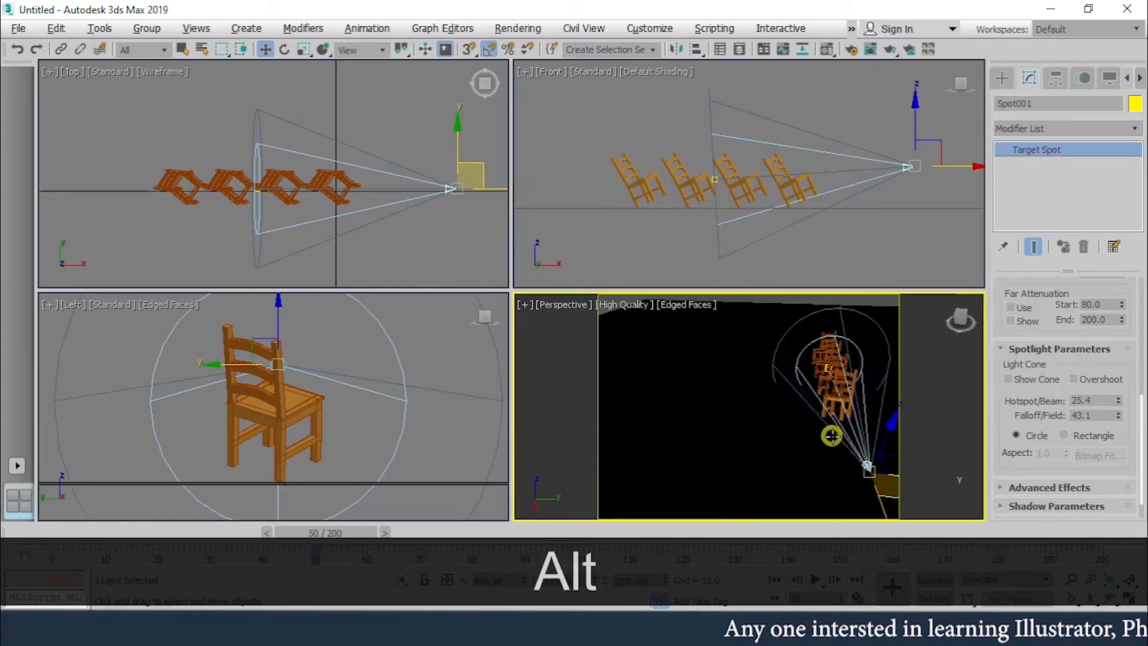
left_click(825, 380)
mouse_move(825, 379)
middle_mouse_down()
mouse_move(836, 359)
mouse_move(813, 367)
mouse_move(836, 355)
mouse_move(817, 401)
mouse_move(790, 385)
mouse_move(790, 400)
mouse_move(814, 385)
middle_mouse_up()
left_click(812, 379)
left_click(831, 354)
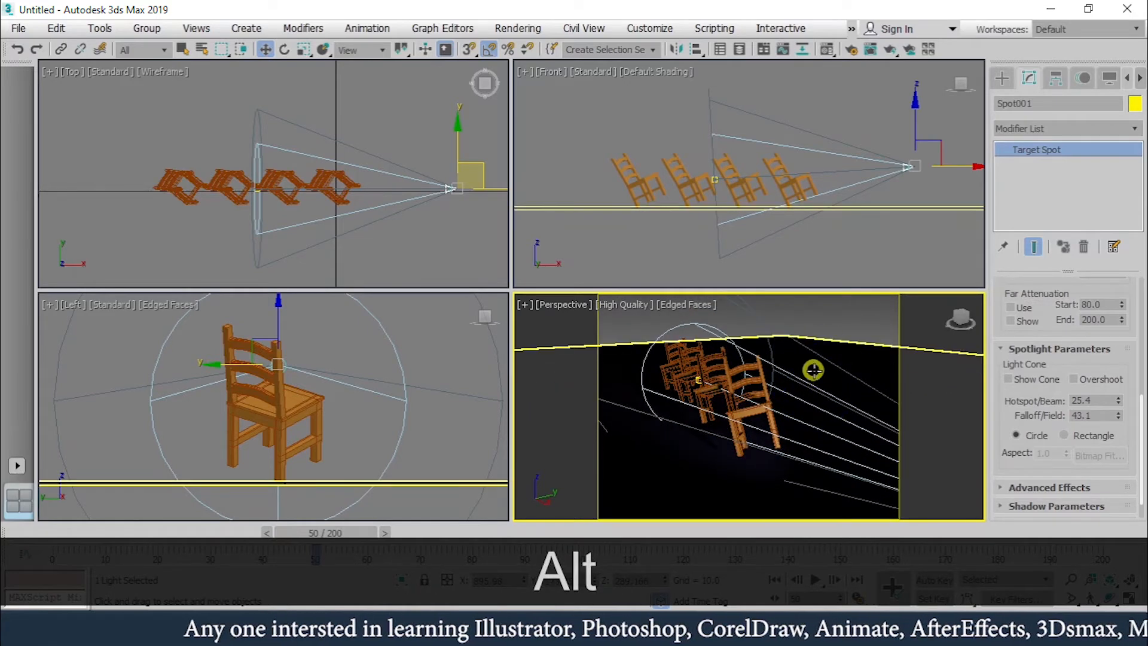
left_click(848, 323)
left_click(887, 49)
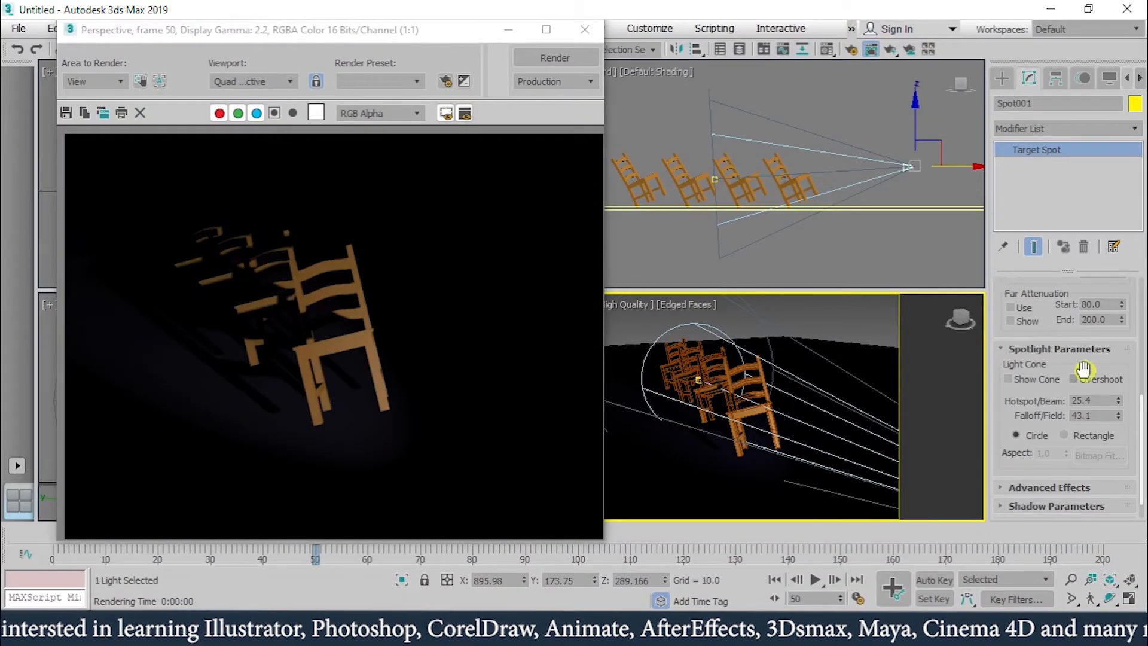
Turn off shadow casting for the spot light
left_click_drag(1080, 367, 1074, 541)
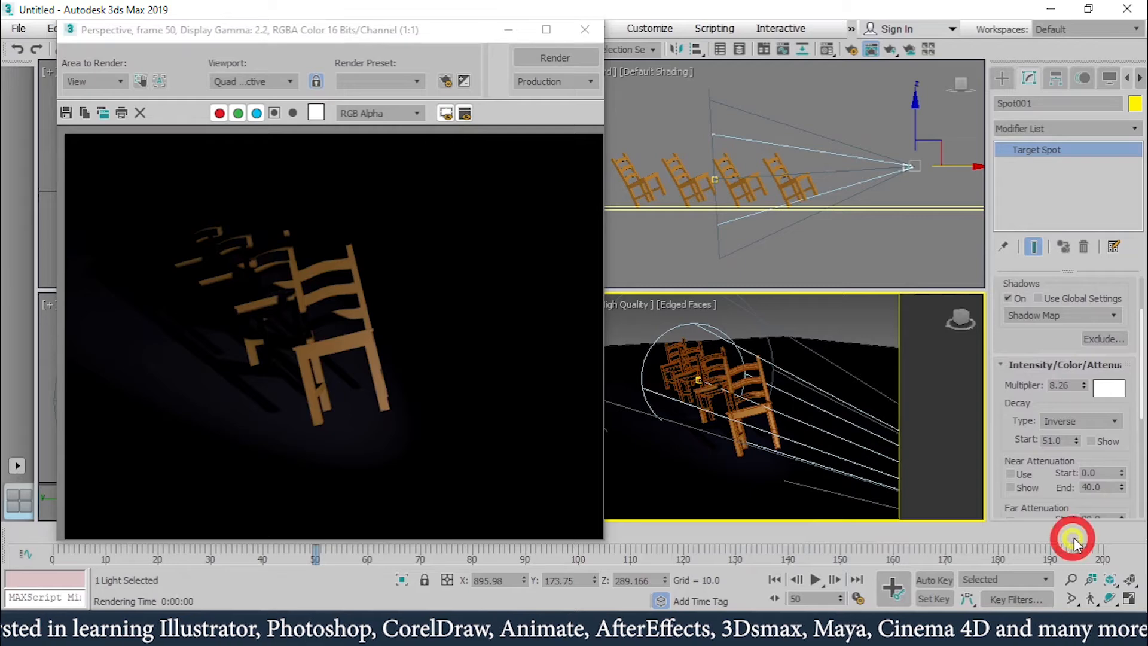
left_click(1009, 298)
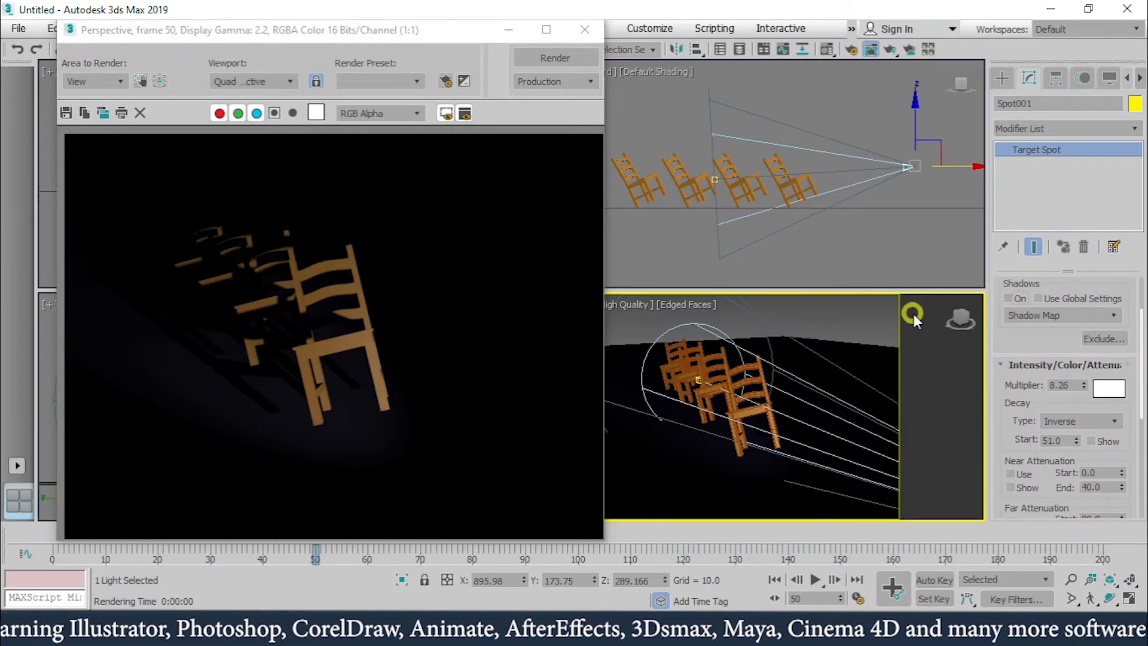
Render the Perspective view again with the spot light's shadows off, and close the rendered frame
left_click(559, 60)
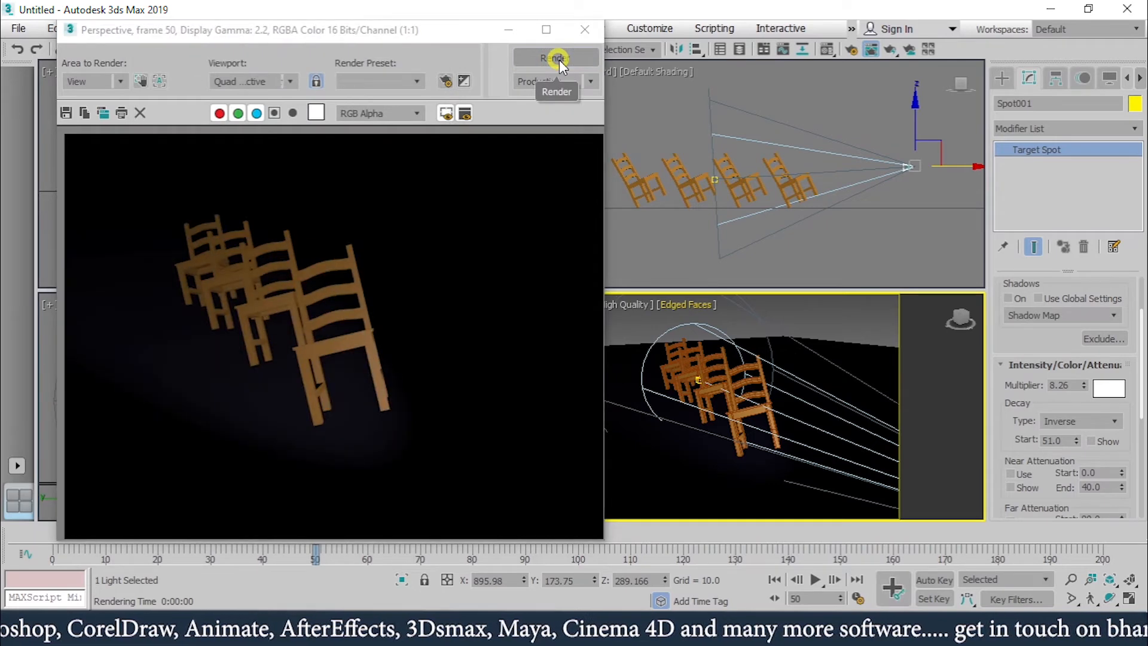
left_click(586, 29)
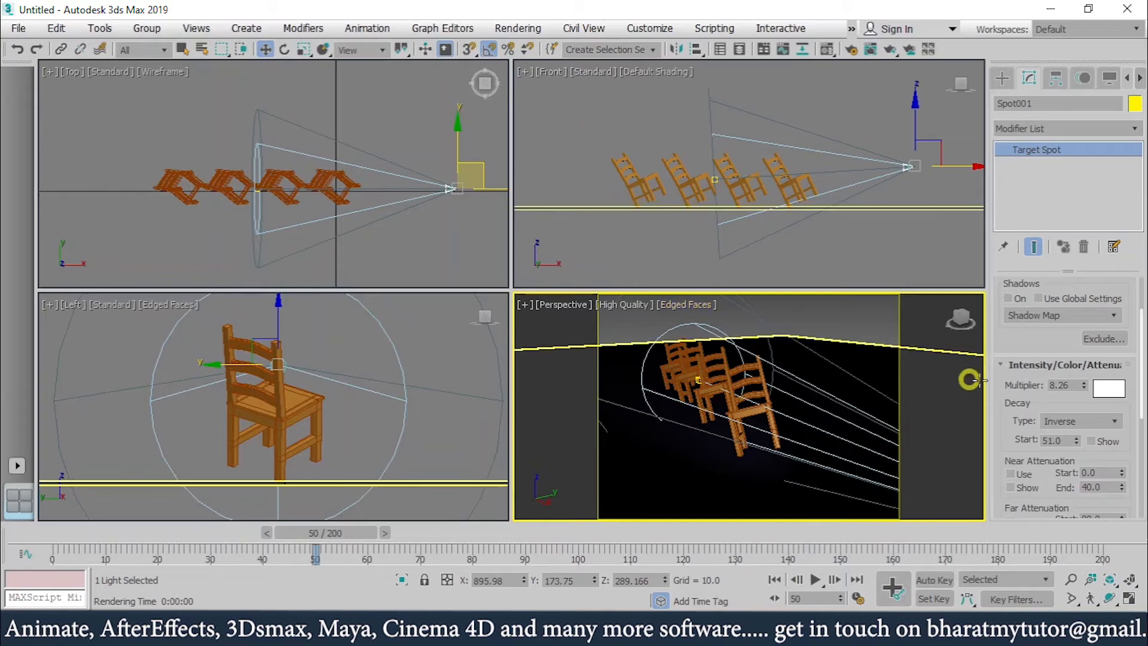
Enable both Near and Far Attenuation for the spot light and display their ranges in the viewports
left_click_drag(1019, 432, 1015, 351)
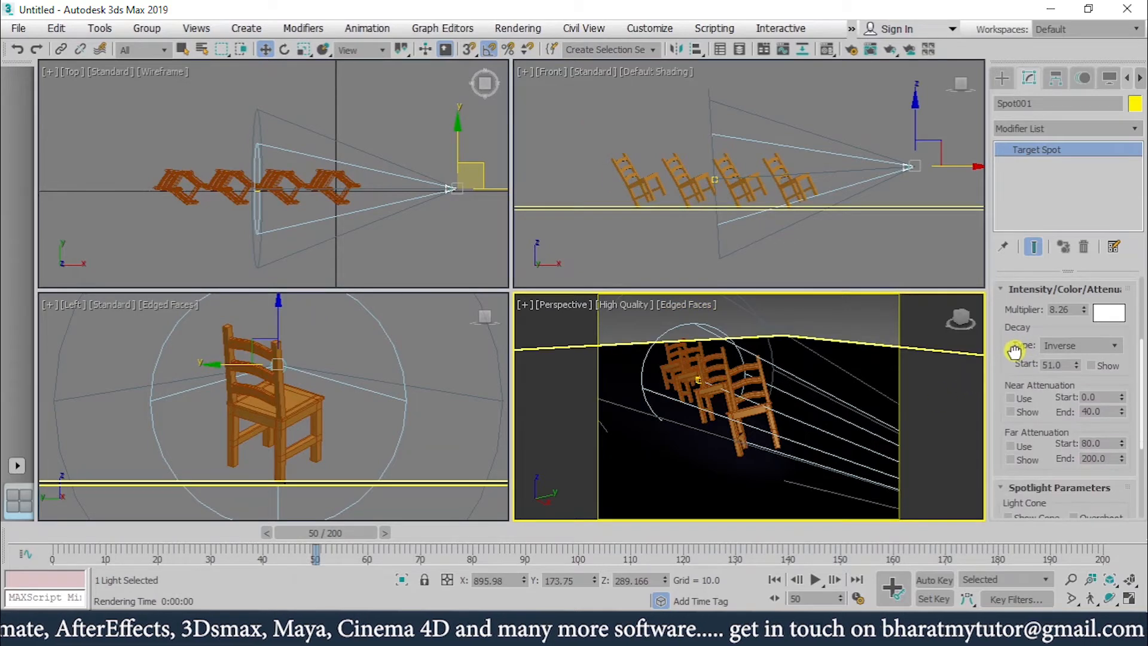
left_click(1020, 398)
left_click(1026, 413)
left_click(1012, 446)
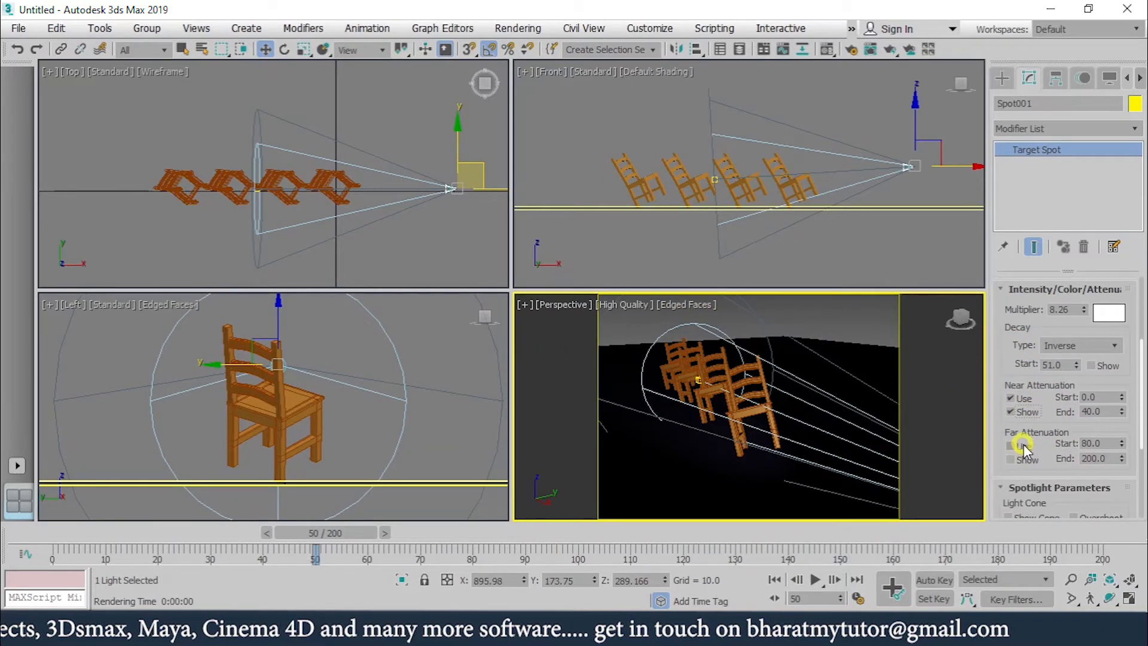
left_click(1014, 462)
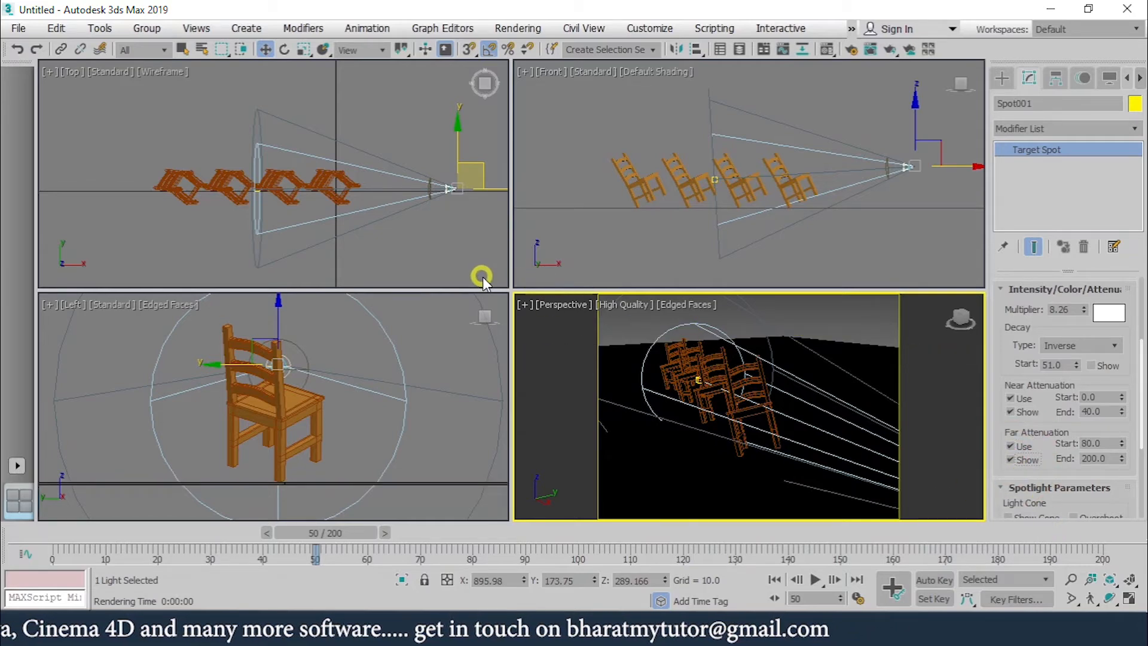
Extend the spot light's Far Attenuation end to about 1713, beyond the middle of the chair row
scroll(422, 225, "up", 2)
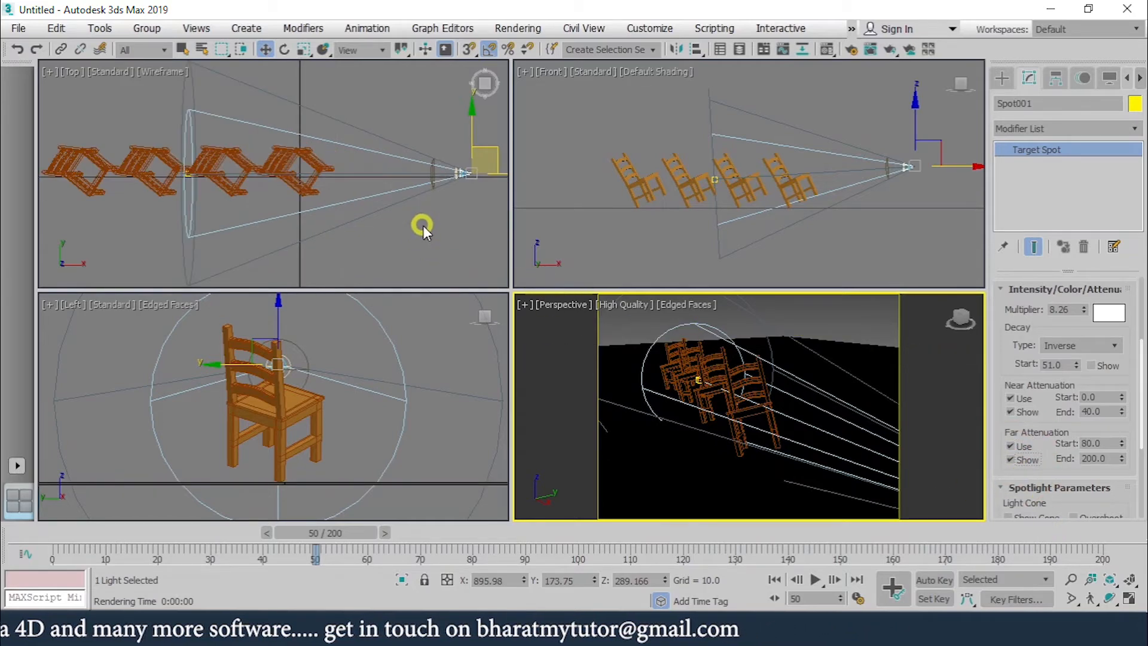
middle_click_drag(445, 220, 392, 226)
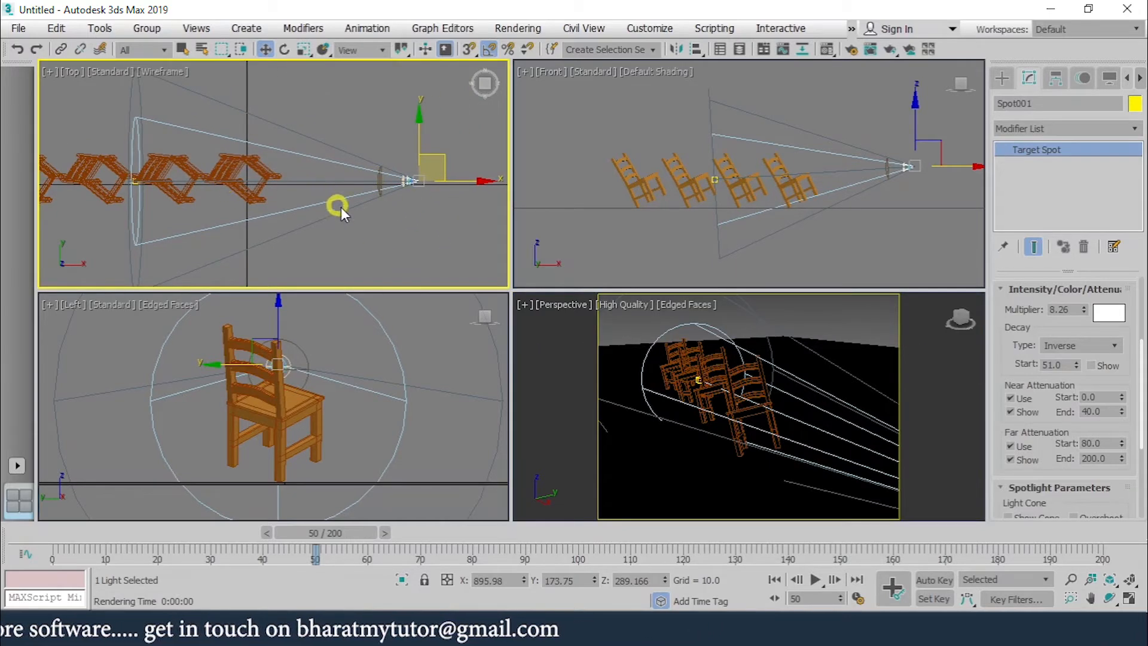
left_click(1007, 408)
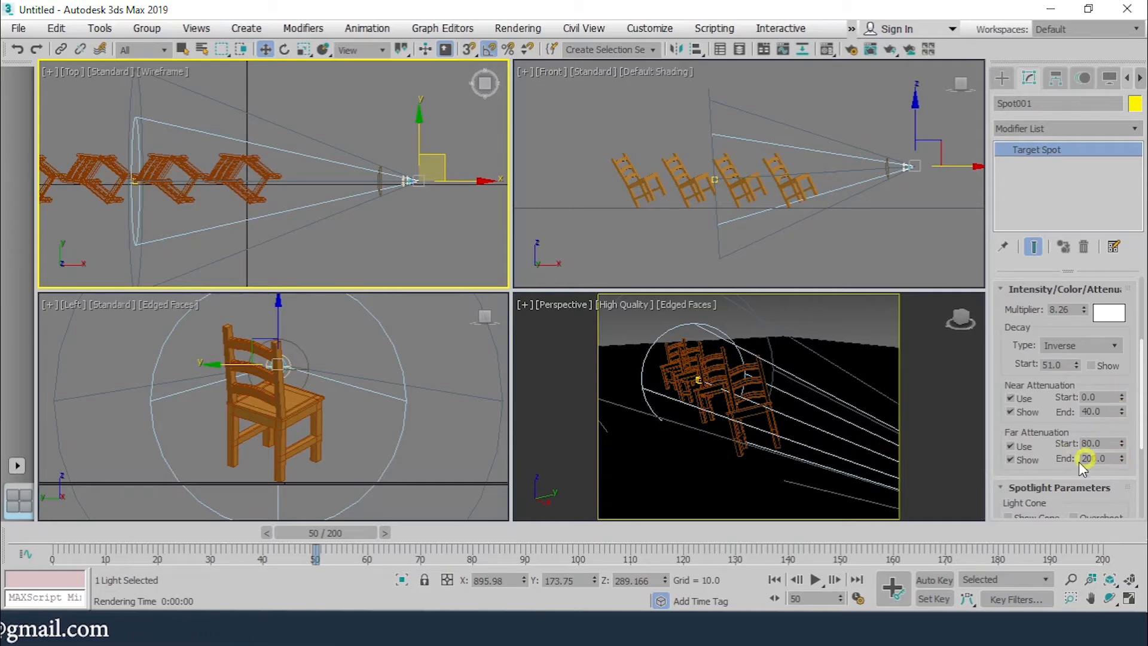
left_click_drag(1122, 458, 1003, 64)
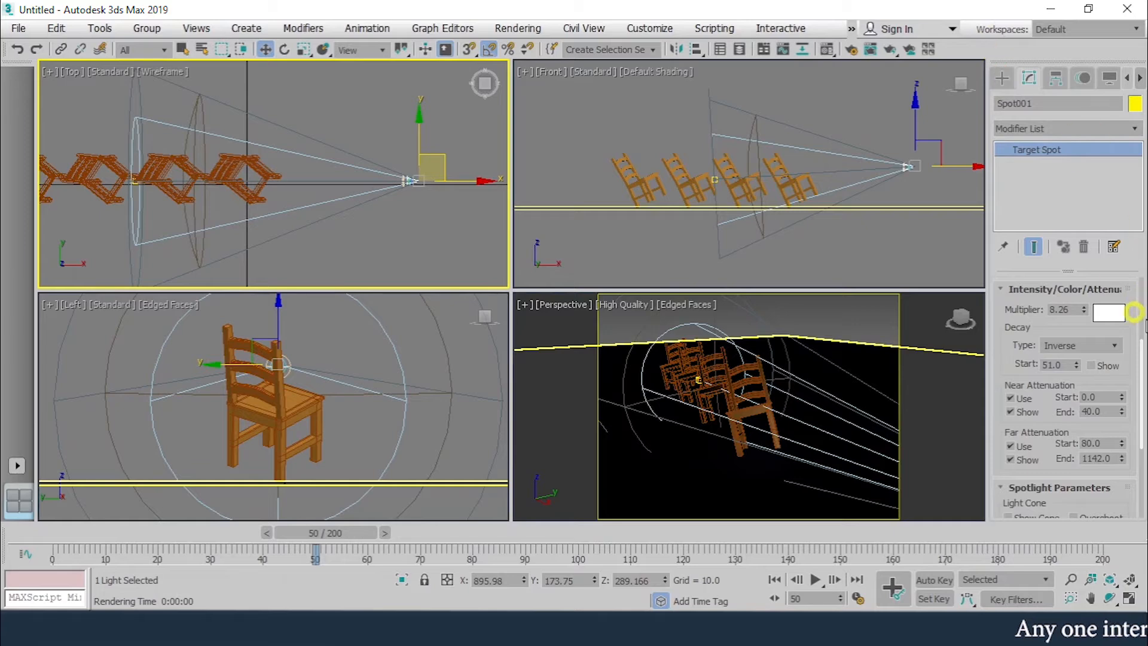
left_click_drag(1122, 458, 1113, 411)
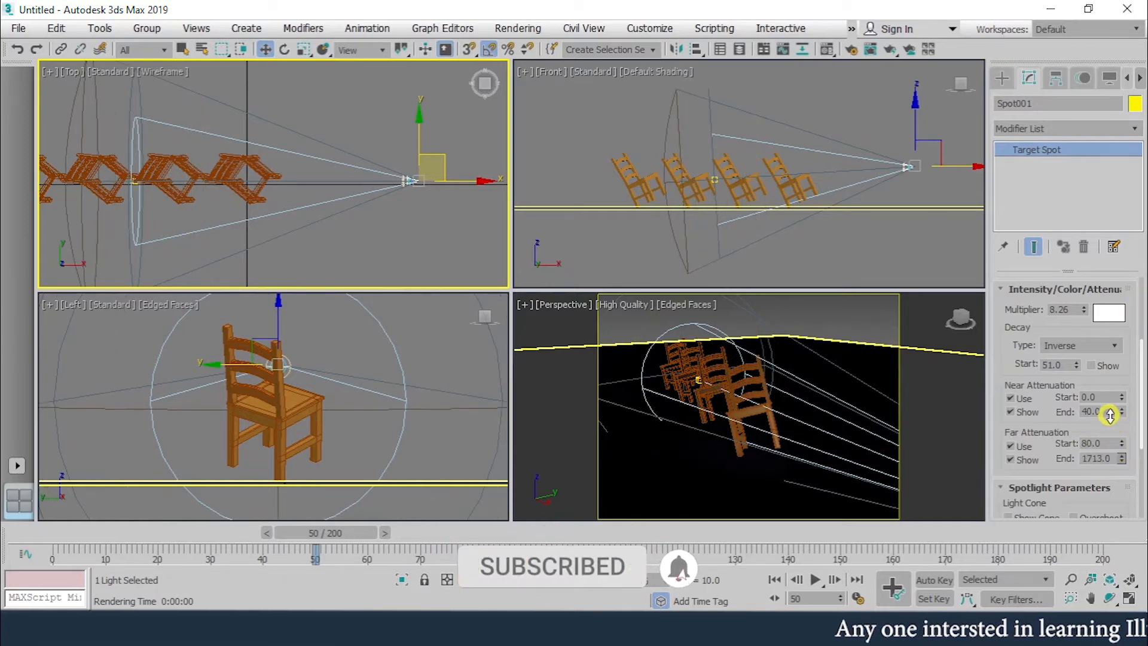
Raise the spot light's Far Attenuation start to about 1359
middle_click_drag(279, 207, 357, 212)
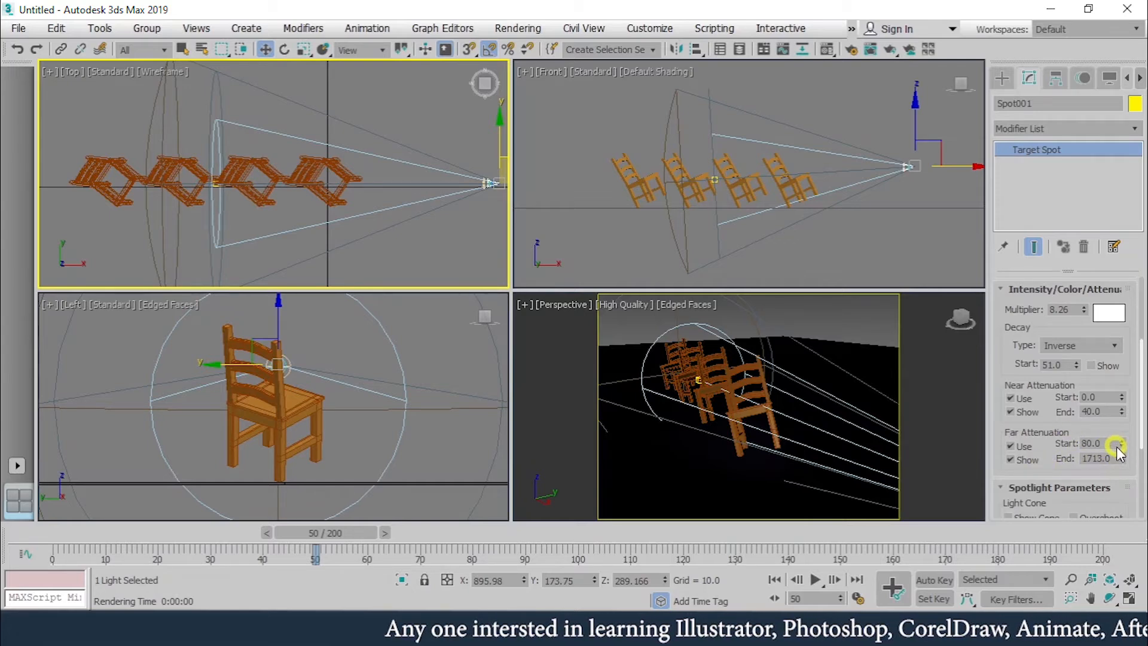
left_click_drag(1123, 442, 1006, 293)
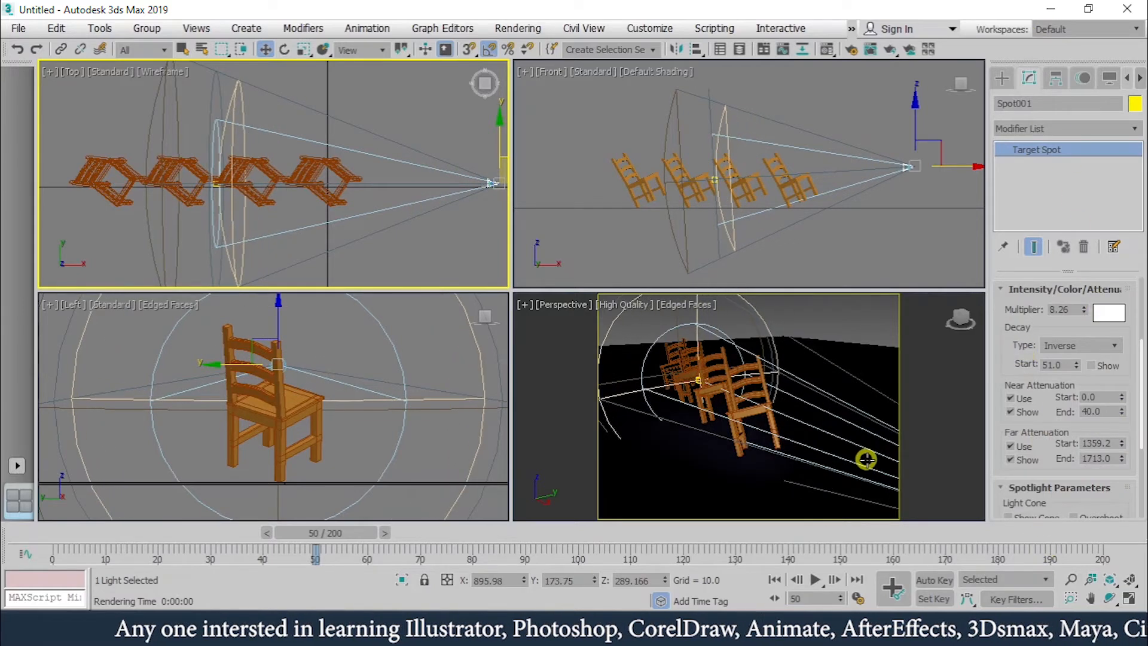
Set the spot light's Far Attenuation start back to 80 and render the Perspective view
left_click(1100, 442)
type("80")
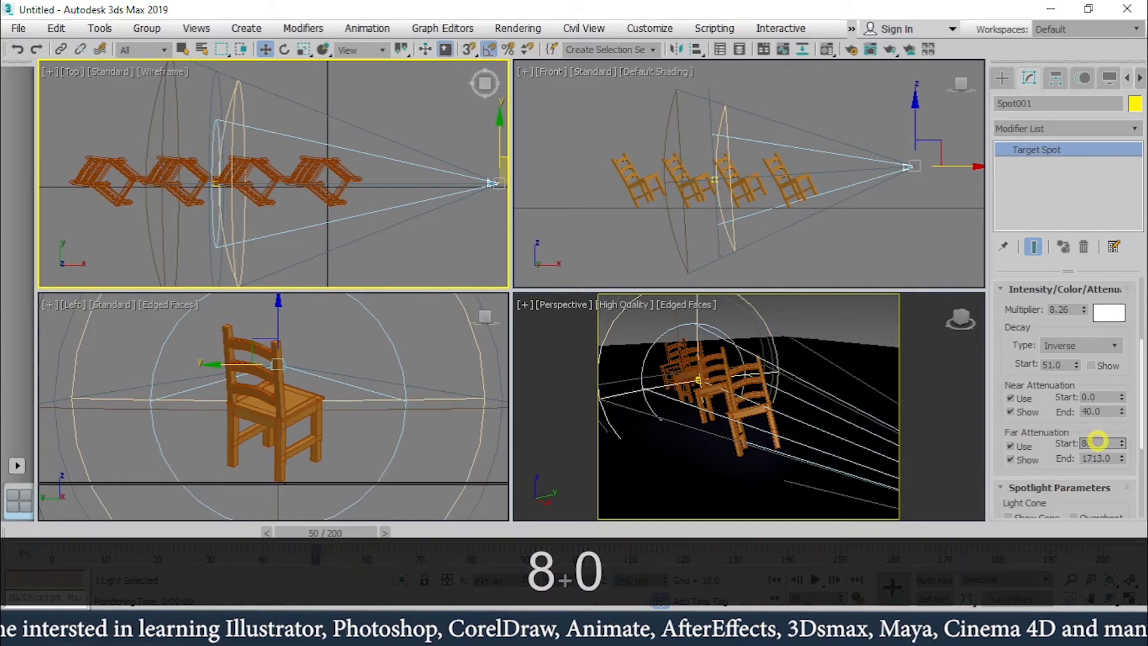
key("Return")
right_click(817, 377)
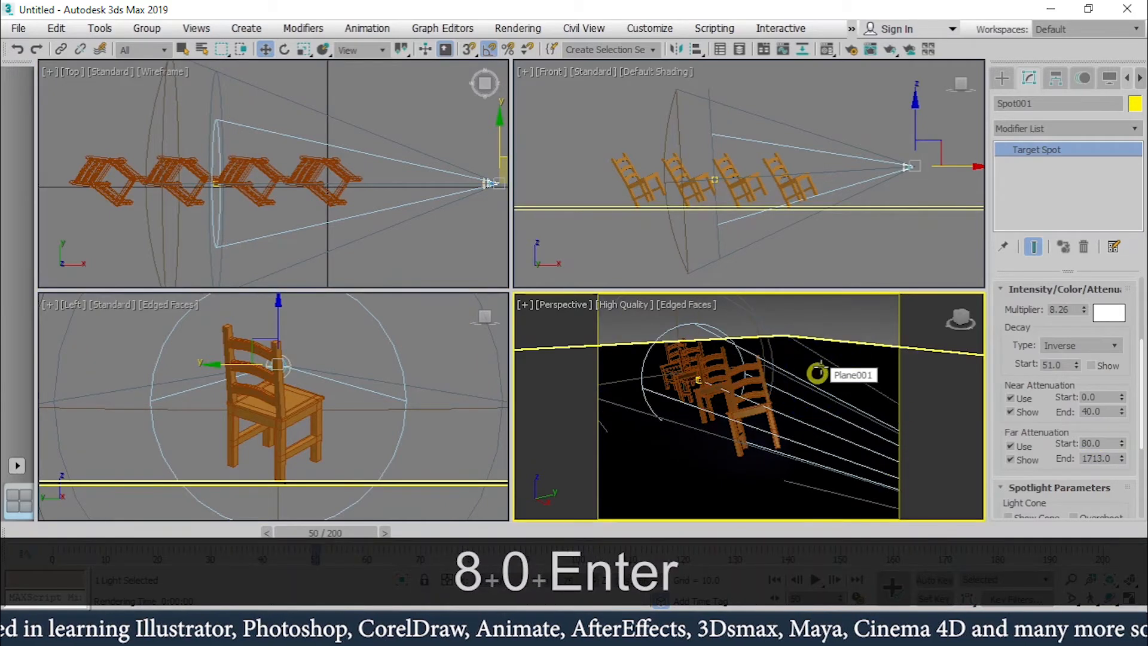
left_click(890, 48)
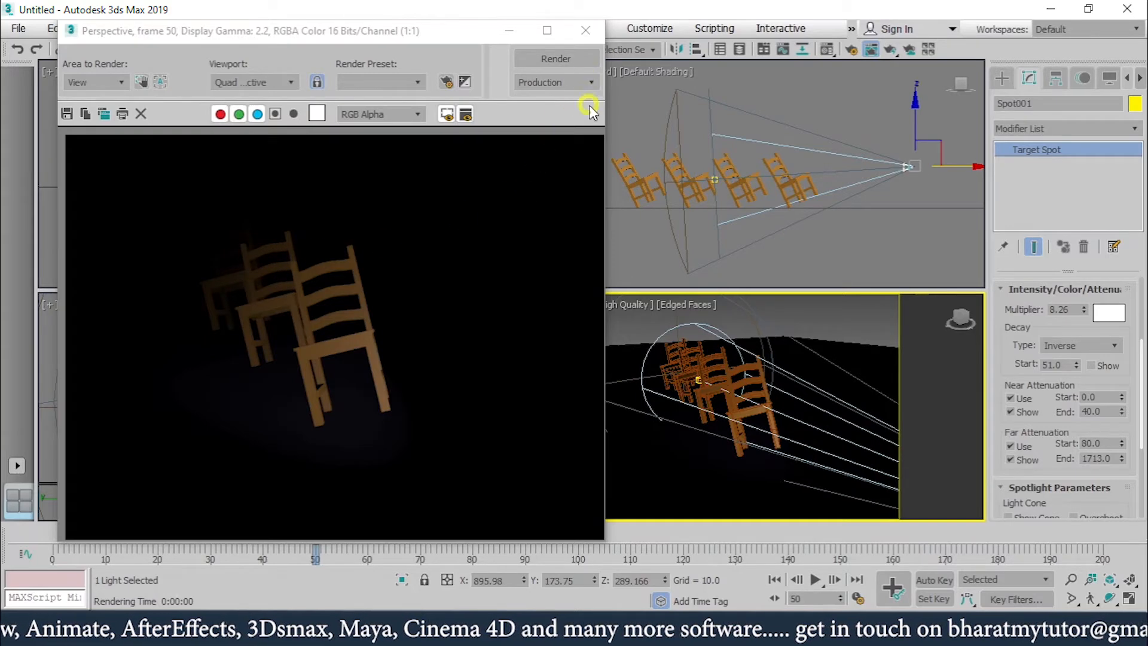
Set the spot light's Far Attenuation start to 1300, re-render the Perspective view, and close the rendered frame
double_click(1092, 444)
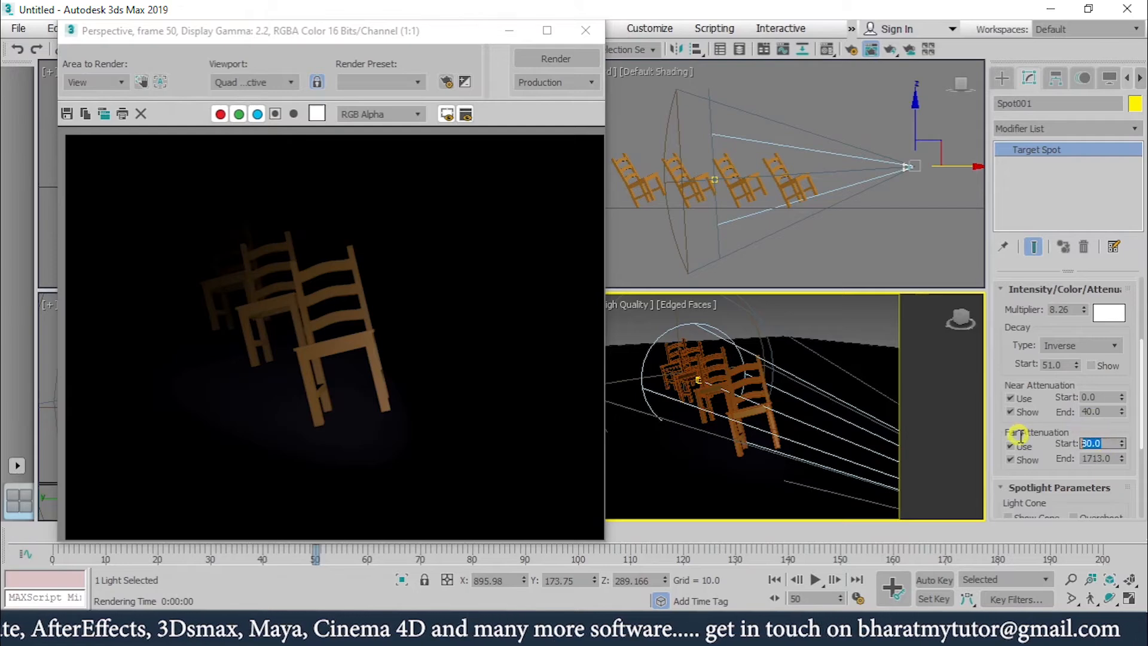
type("1300")
key("Return")
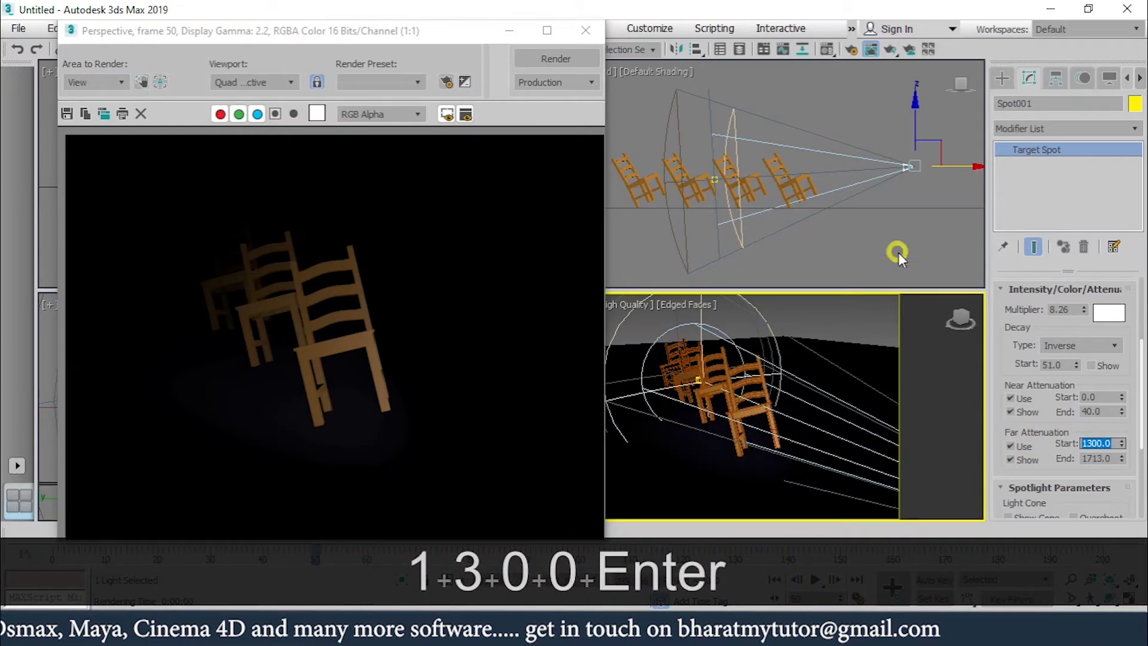
left_click(568, 59)
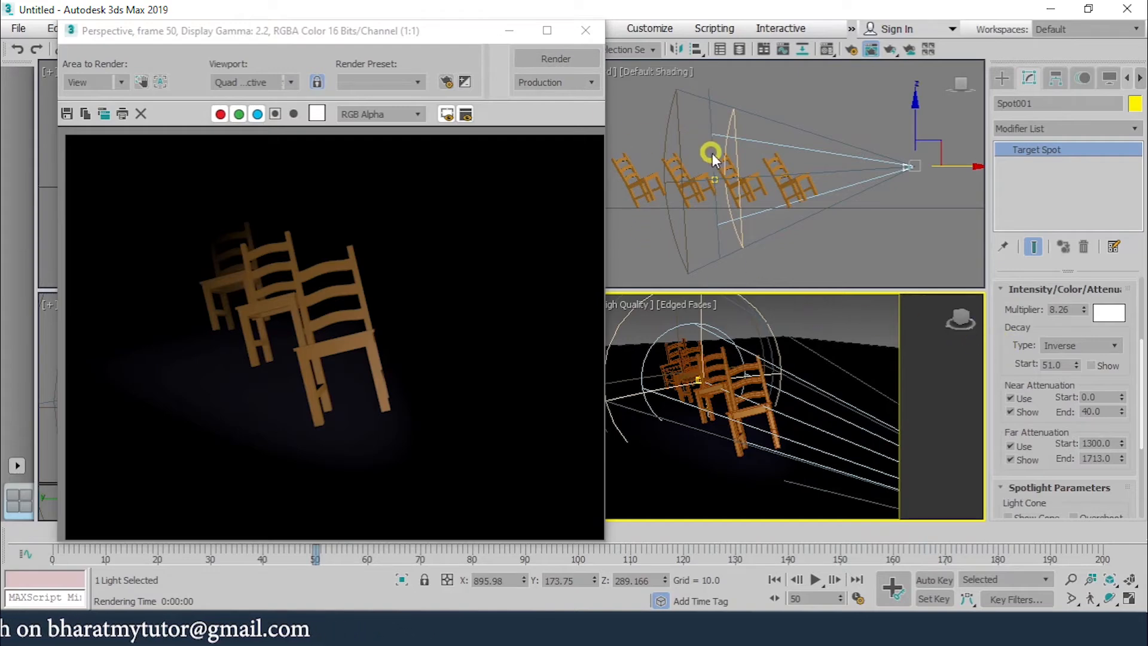
left_click(586, 31)
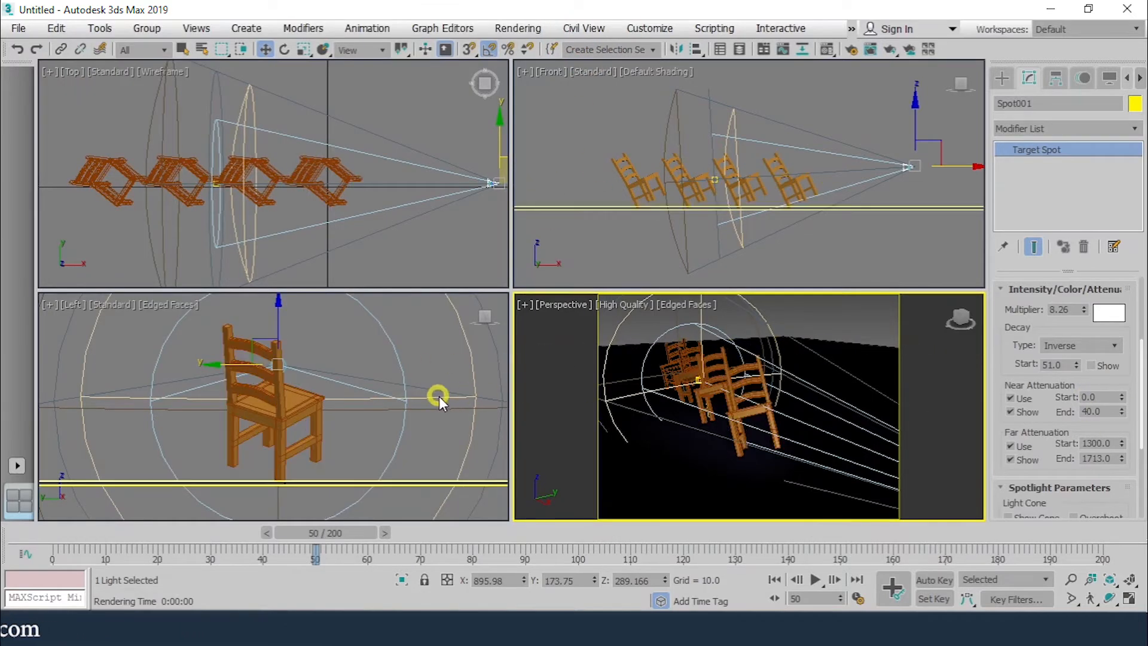
Set the spot light's Near Attenuation to end at about 539 and start at about 366, in front of the chairs
middle_click_drag(388, 202, 354, 205)
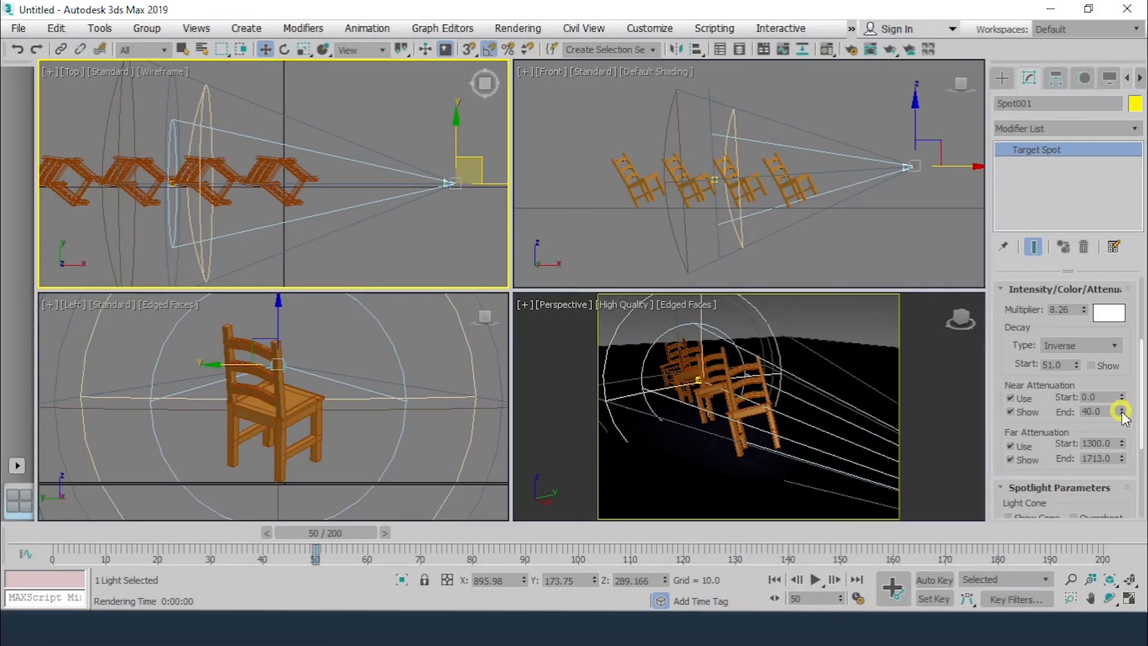
left_click_drag(1121, 412, 1136, 568)
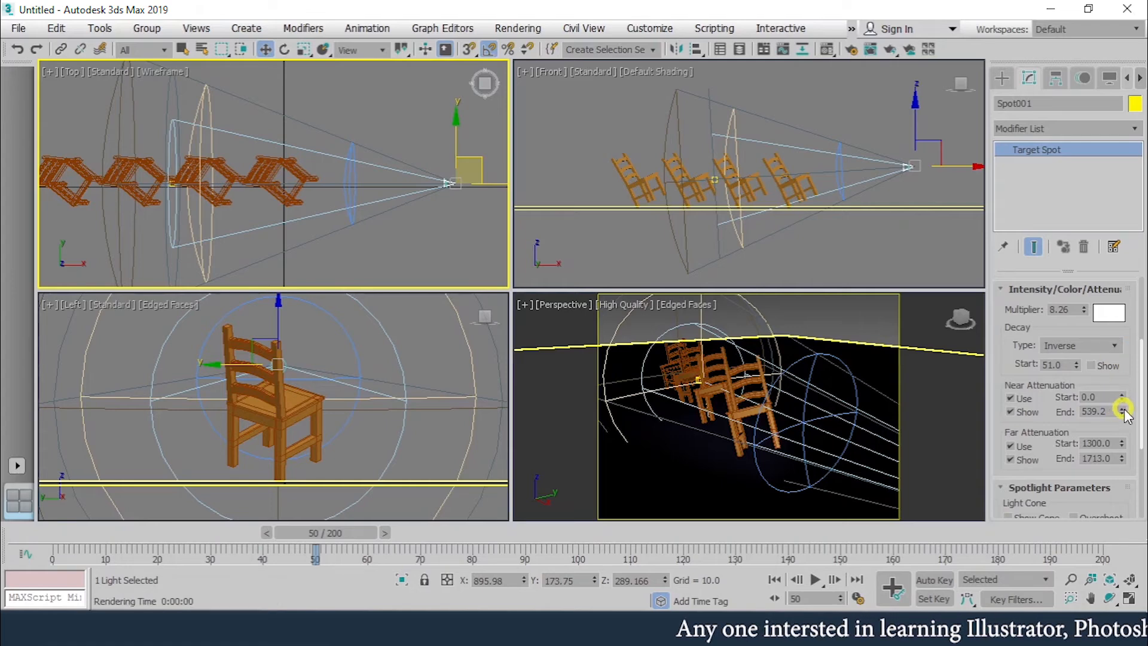
left_click_drag(1122, 398, 1122, 385)
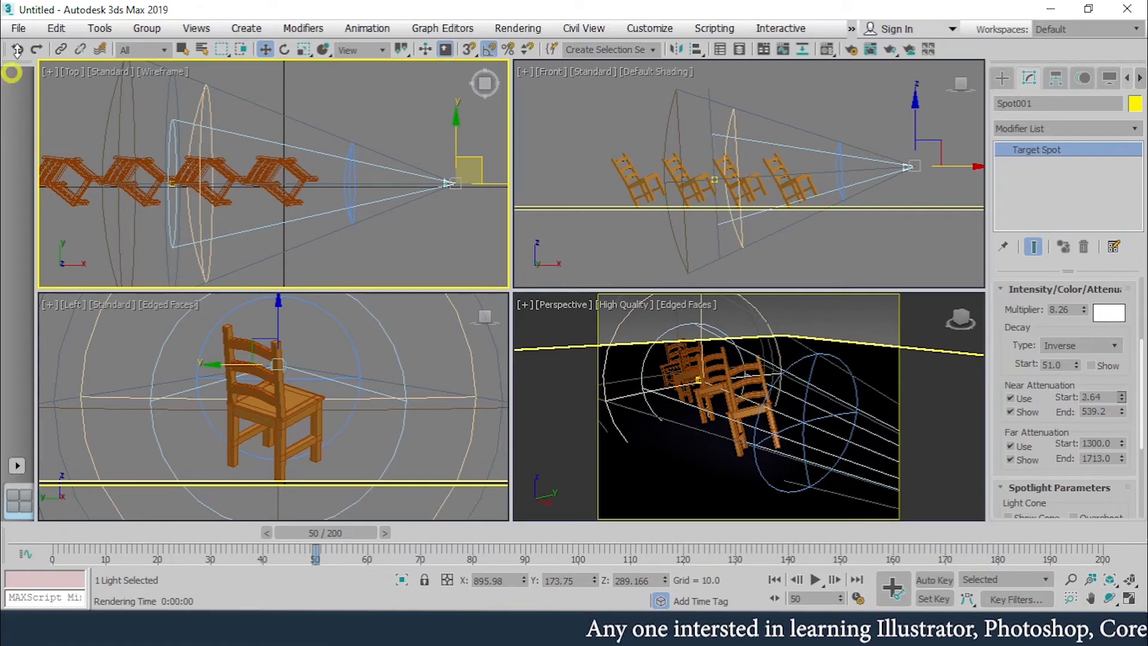
left_click_drag(119, 394, 904, 604)
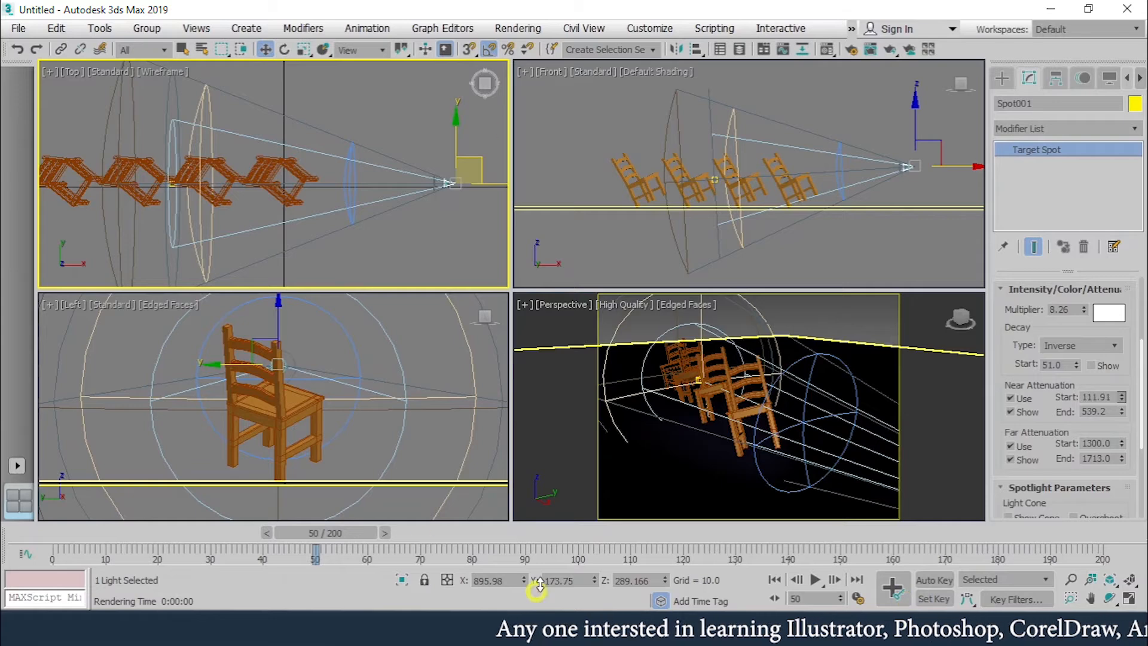
left_click_drag(540, 585, 665, 267)
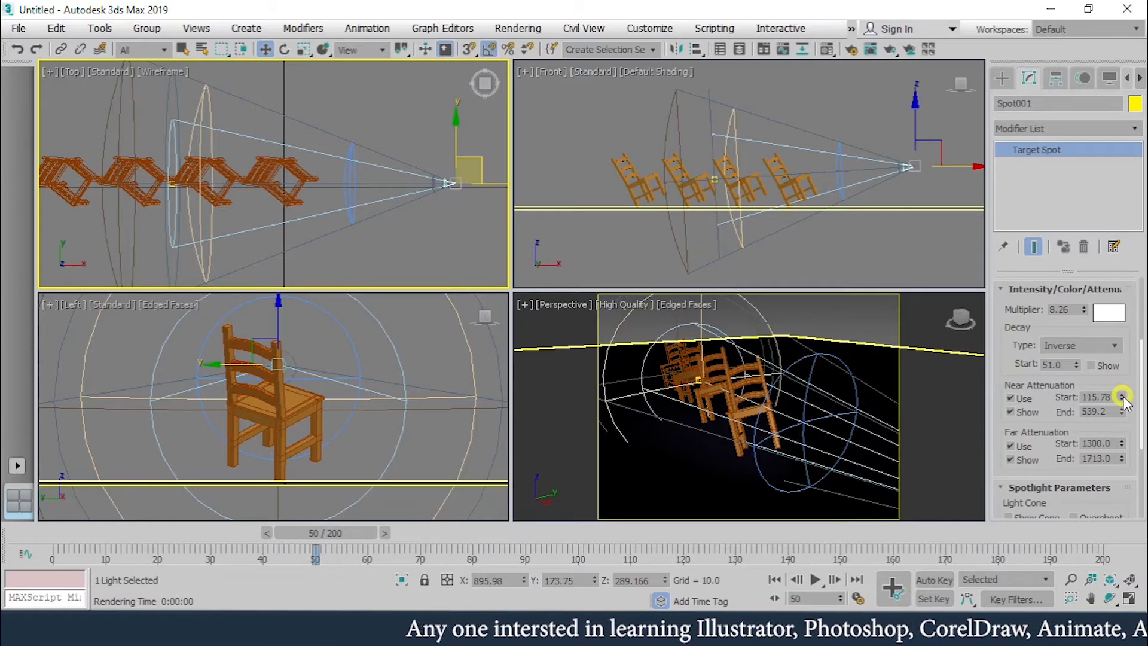
left_click_drag(1122, 397, 822, 424)
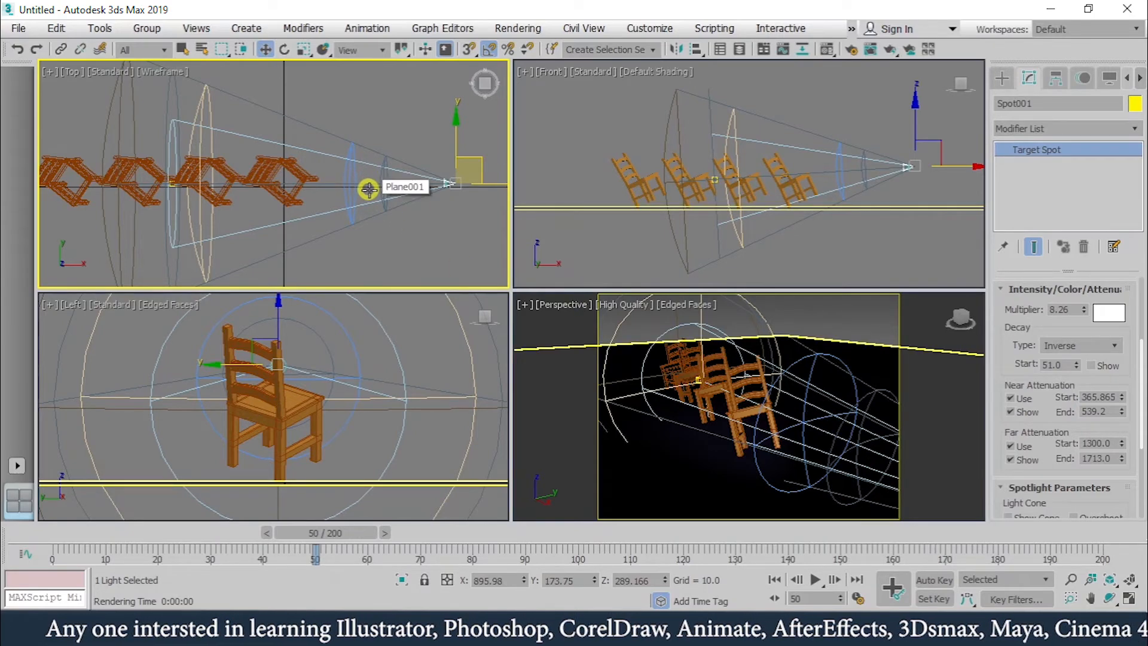
Render the Perspective view to check the Near Attenuation range in front of the chairs, and close the rendered frame
right_click(609, 388)
key("shift+q")
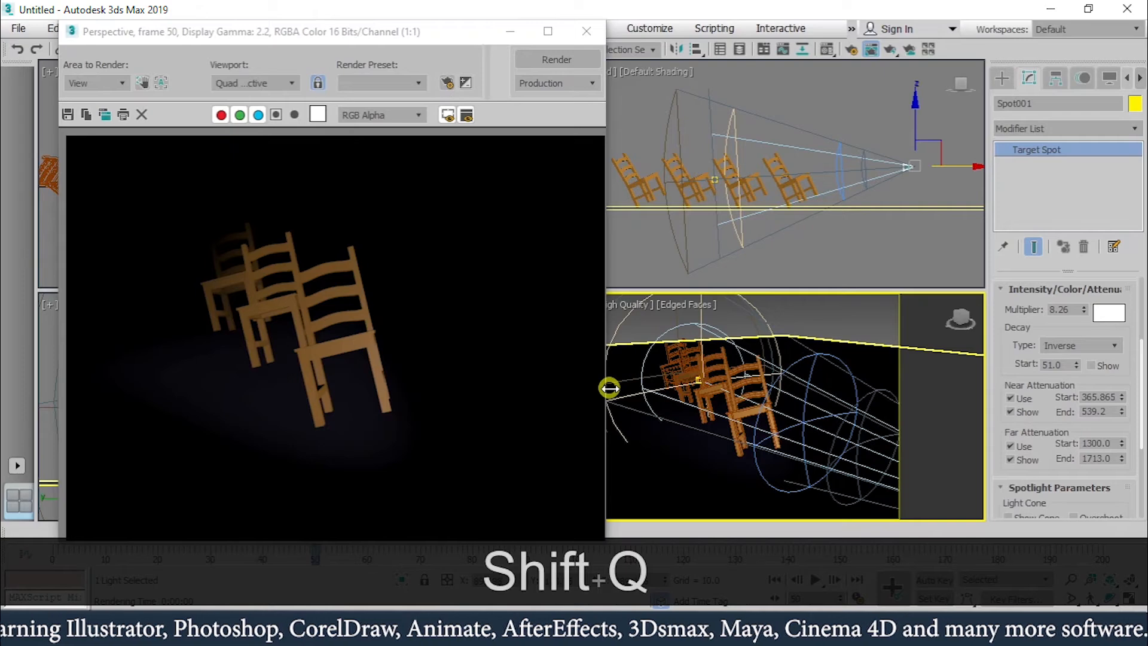
left_click(586, 32)
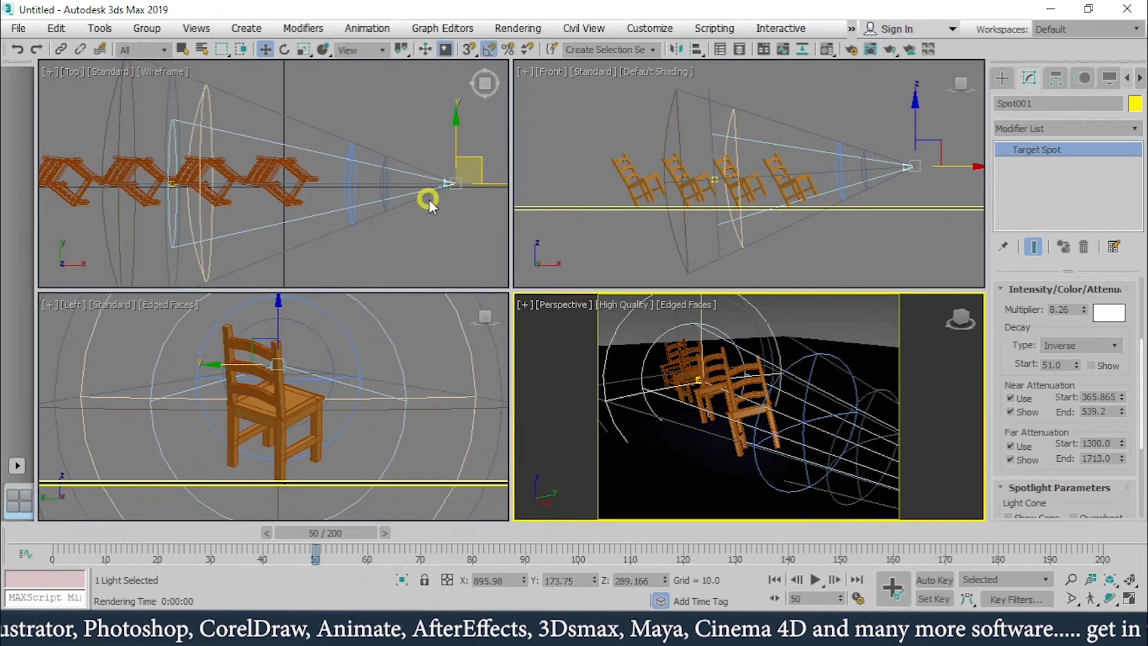
Switch the Top view to High Quality with Default Shading
right_click(429, 199)
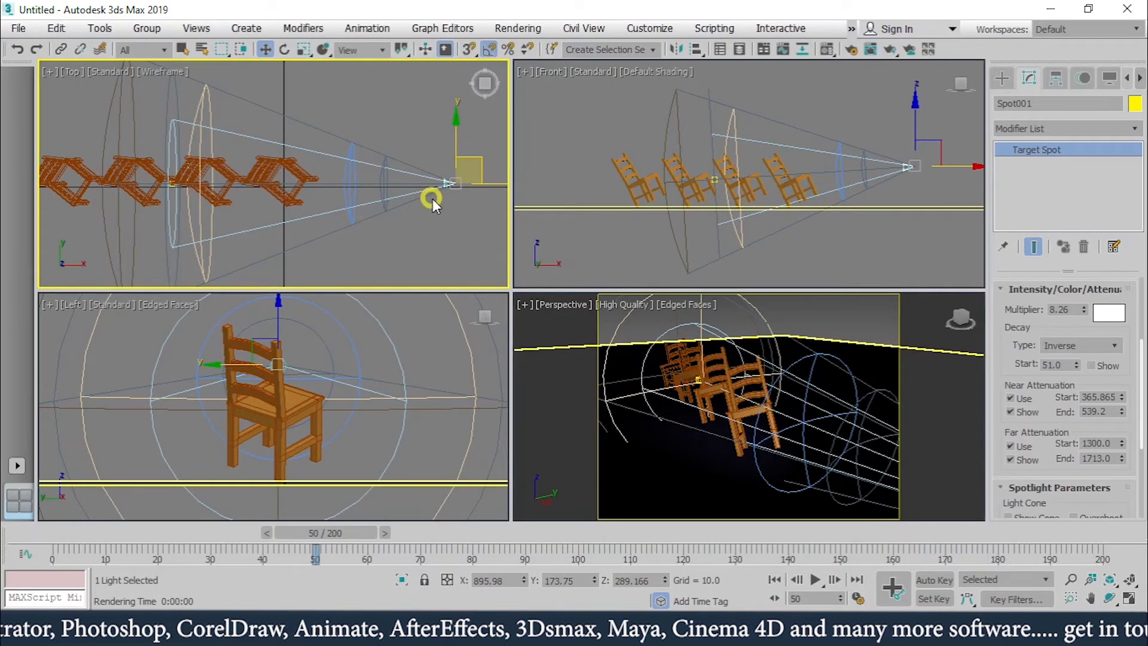
left_click(117, 75)
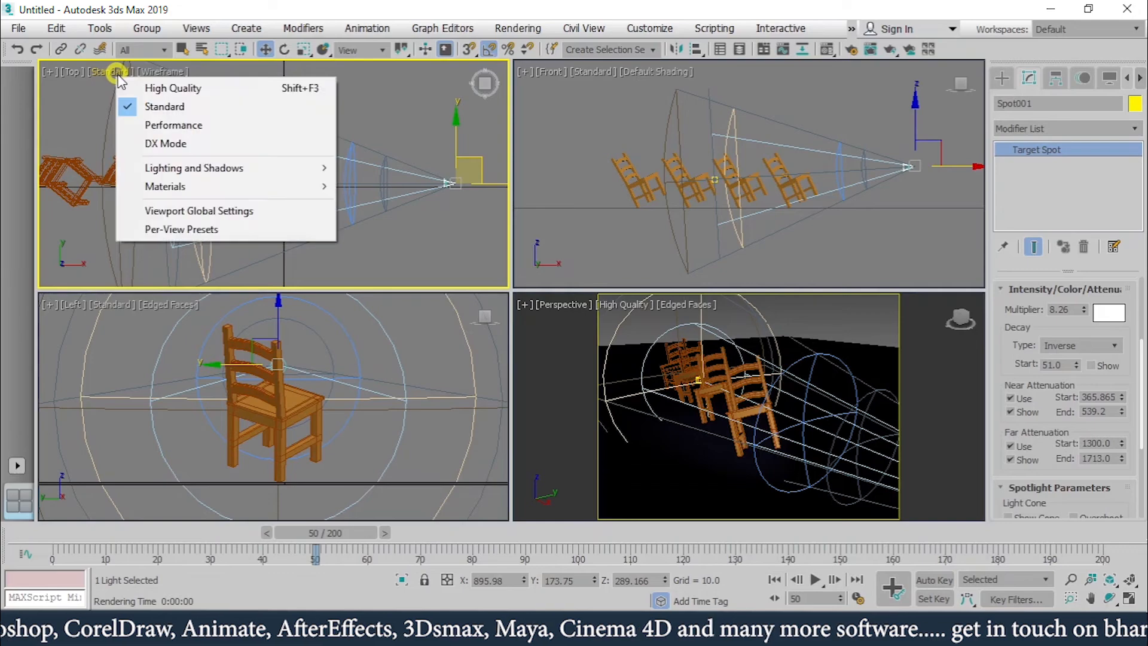
left_click(189, 96)
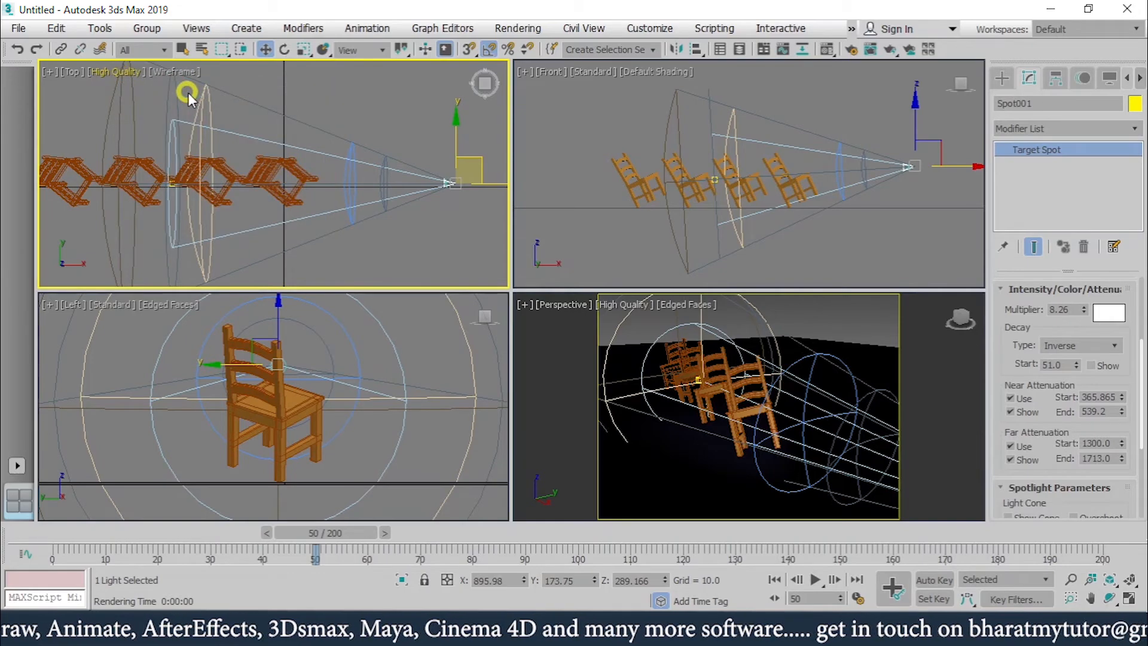
left_click(177, 71)
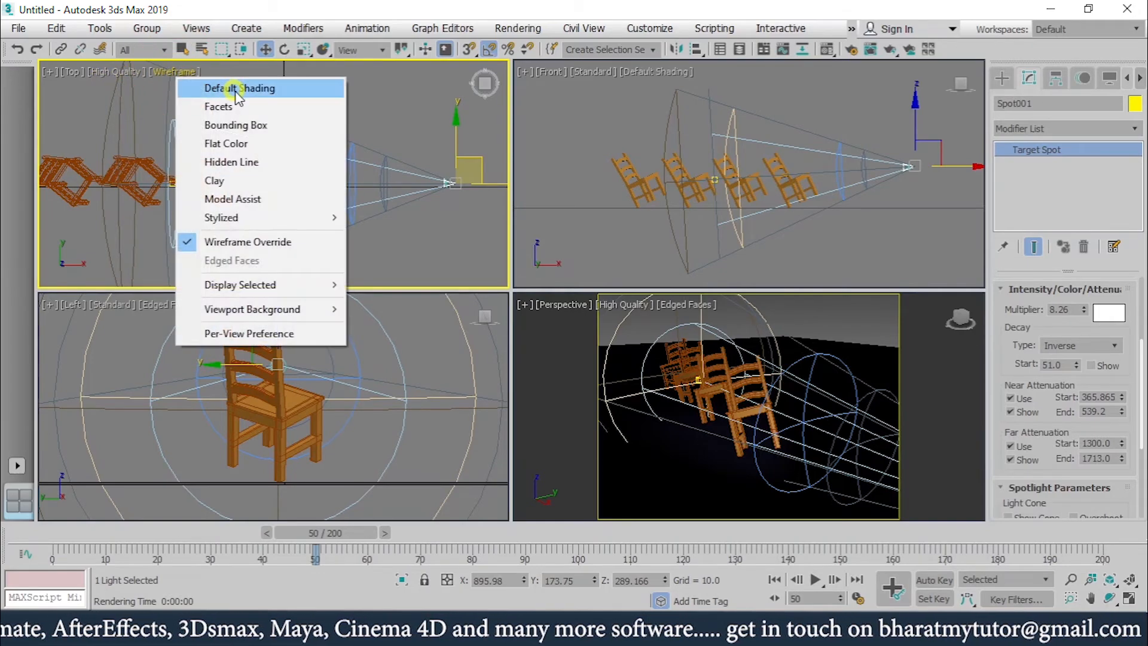
left_click(236, 91)
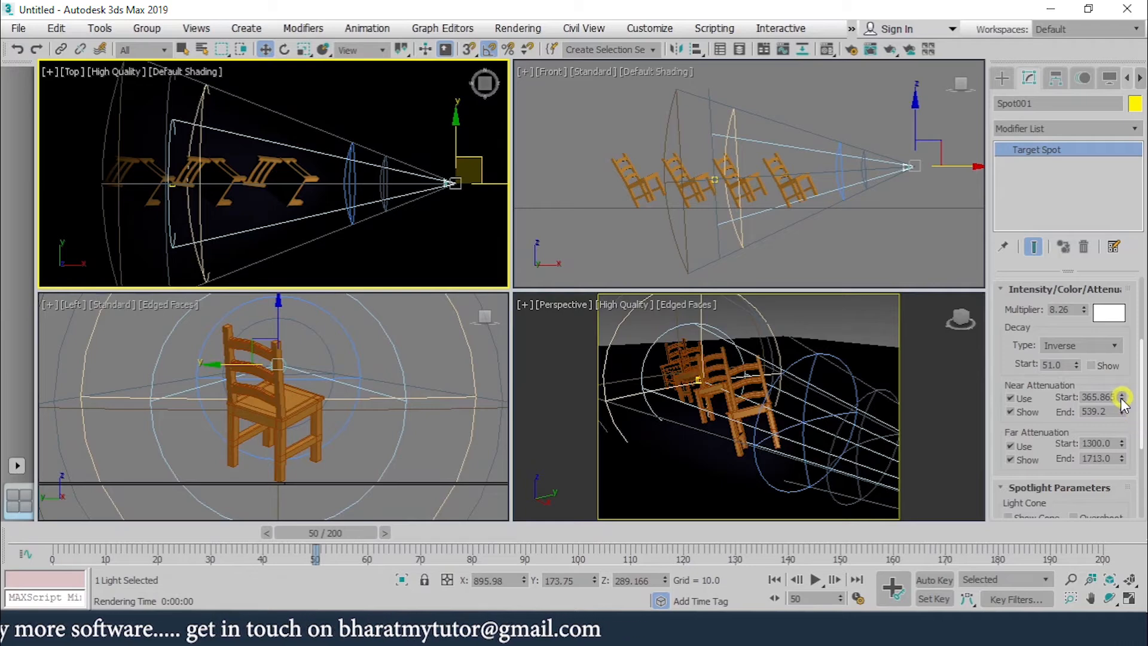
Move the Near Attenuation range to start at about 724 and end at about 1046, and render the Perspective view
left_click_drag(1122, 399, 1108, 325)
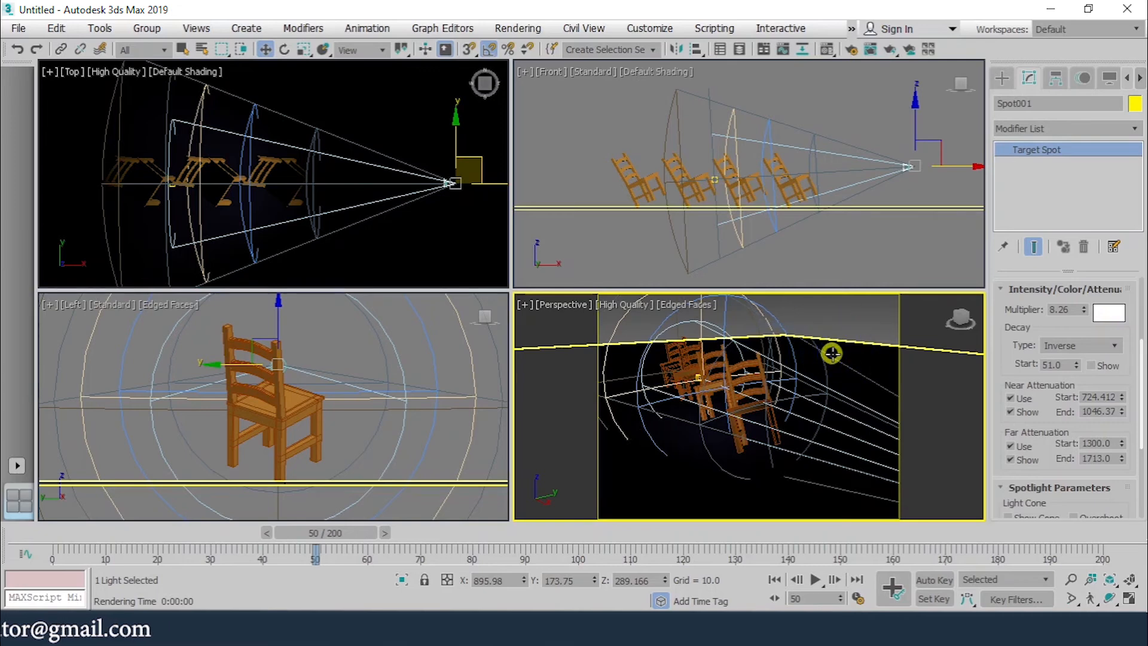
key("shift")
key("shift+q")
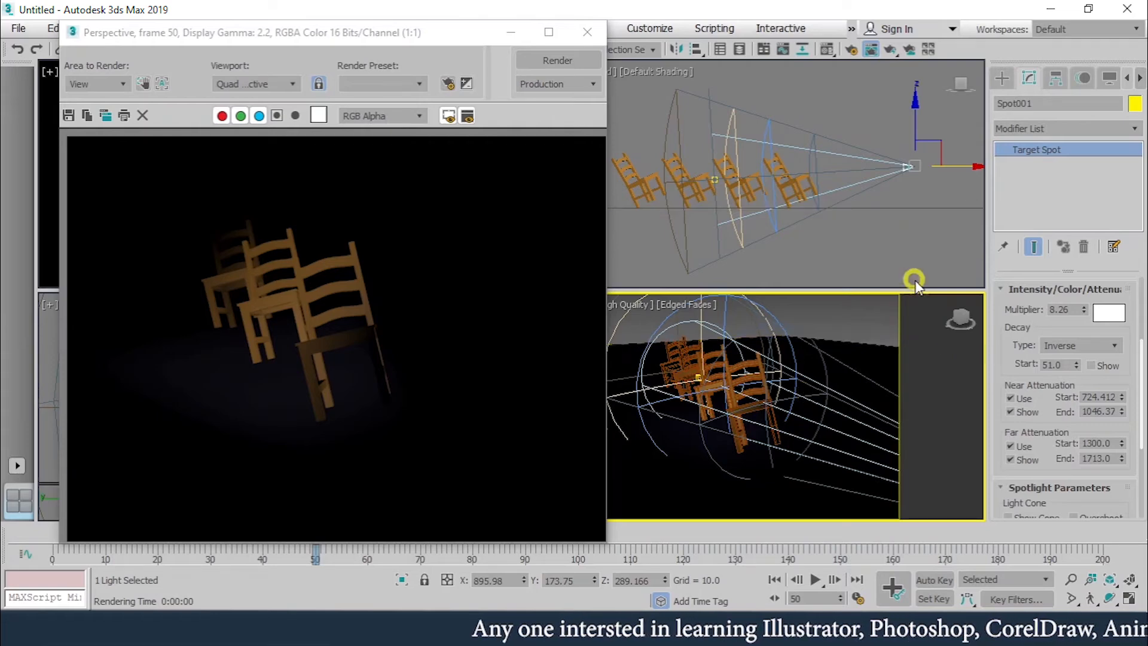
left_click(592, 34)
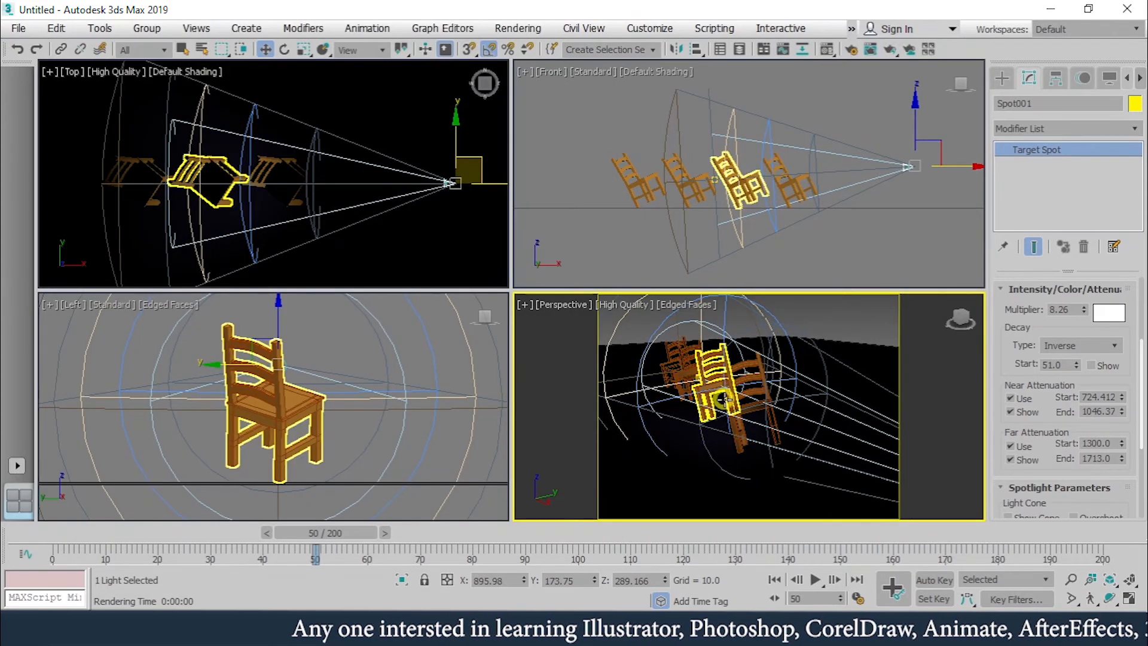
Turn off Use and Show for Near Attenuation, leave both on for Far Attenuation, and render the Perspective view
left_click(1022, 398)
left_click(1026, 412)
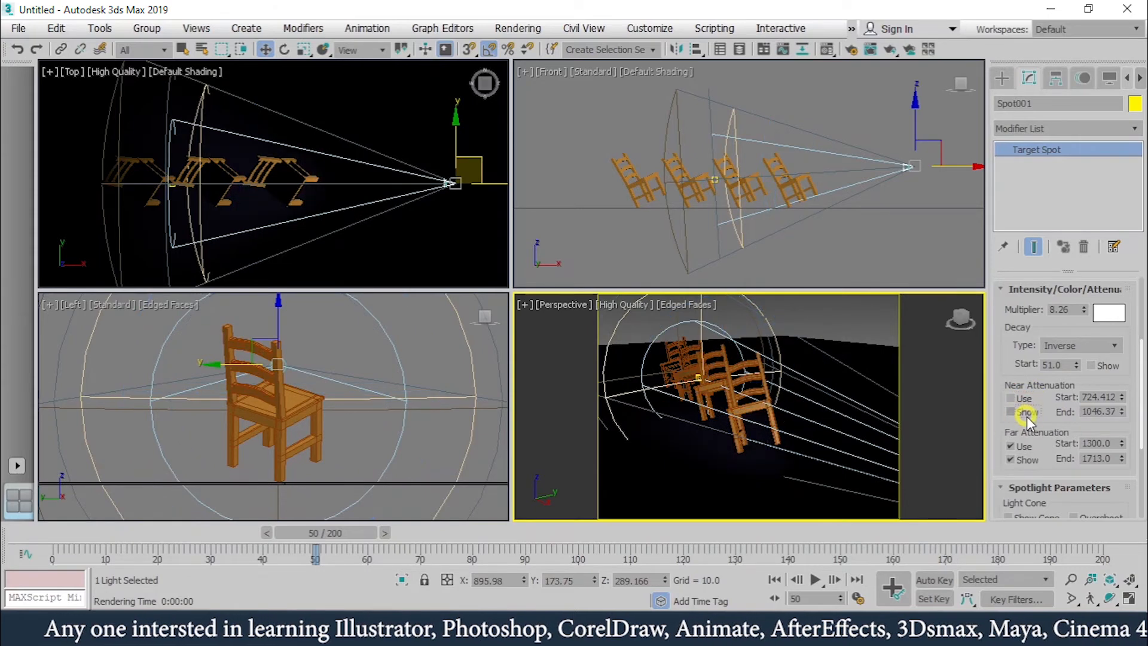
left_click(1024, 447)
left_click(1024, 458)
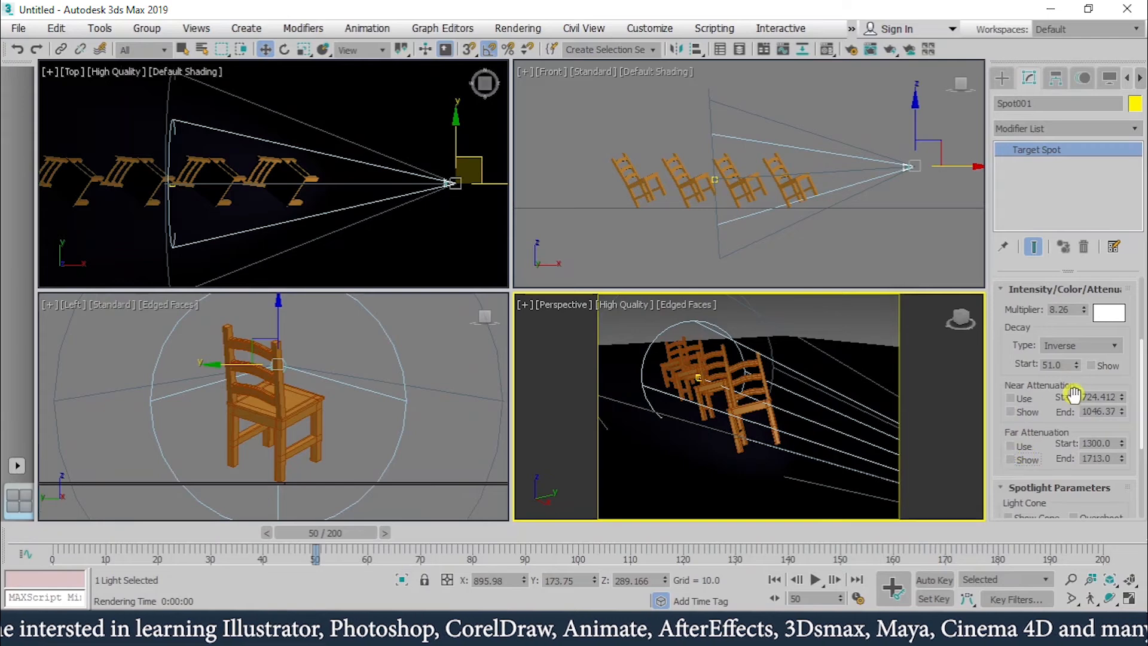
left_click(1011, 446)
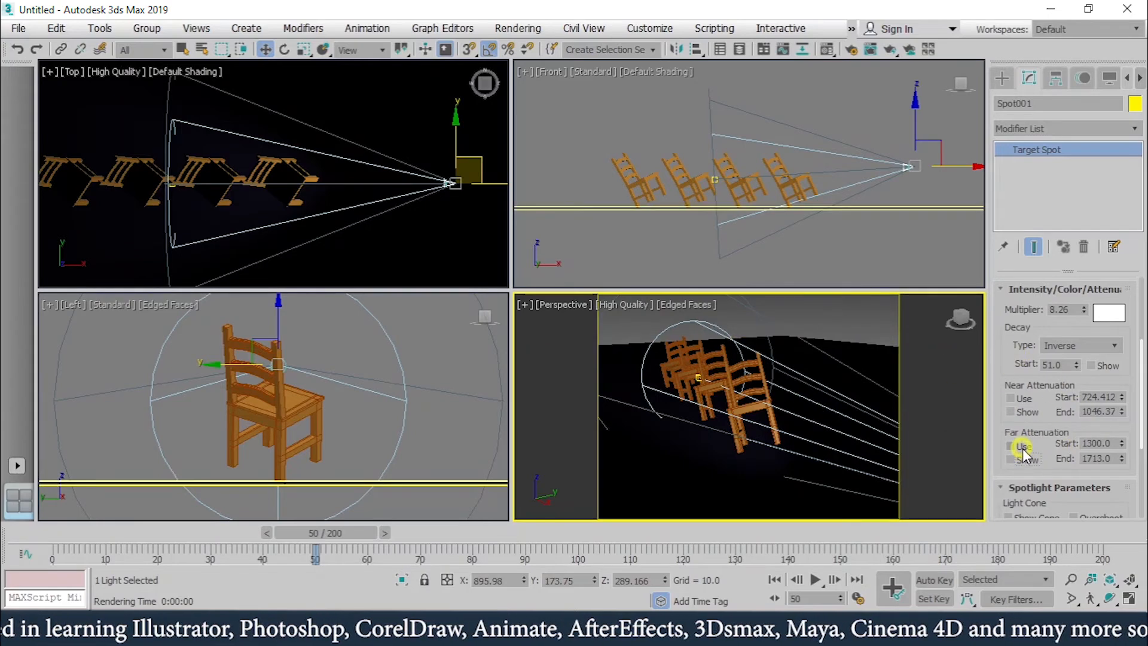
left_click(1012, 460)
left_click(709, 426)
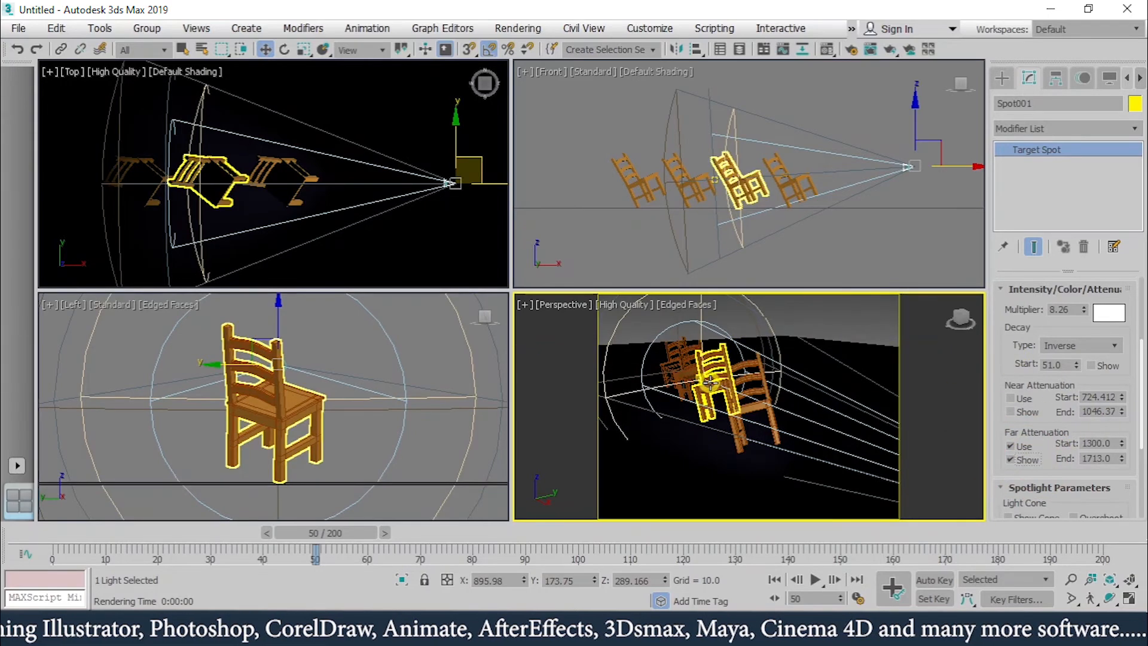
key("shift+q")
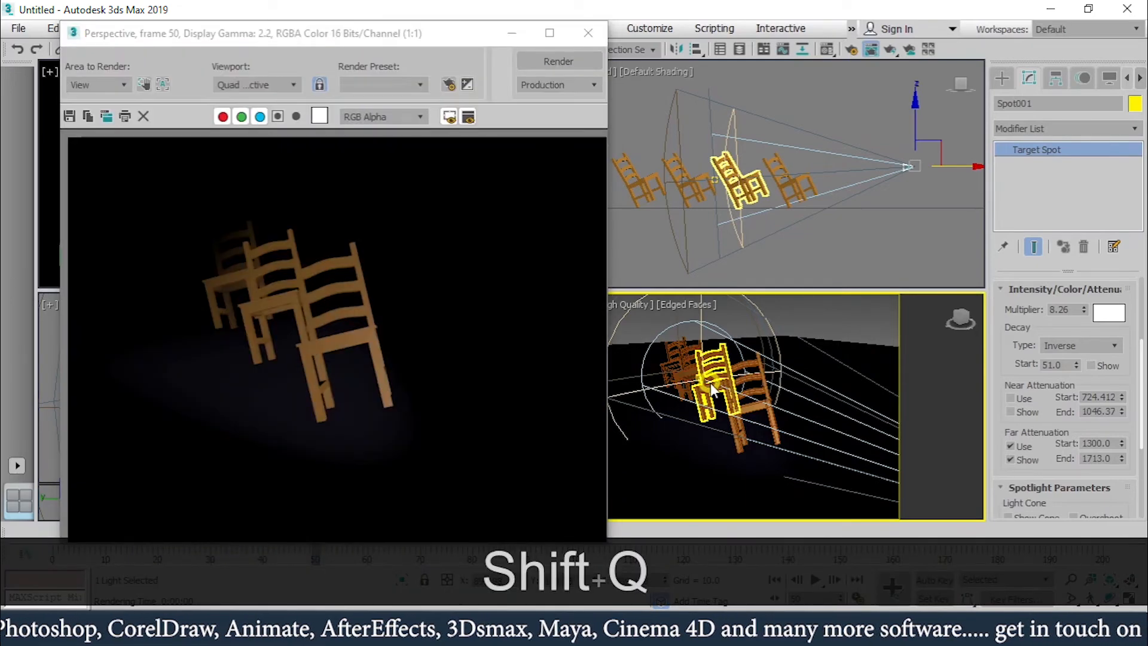
Test the Far Attenuation end at about 3169 and at about 2408, rendering the Perspective view after each change
left_click(969, 417)
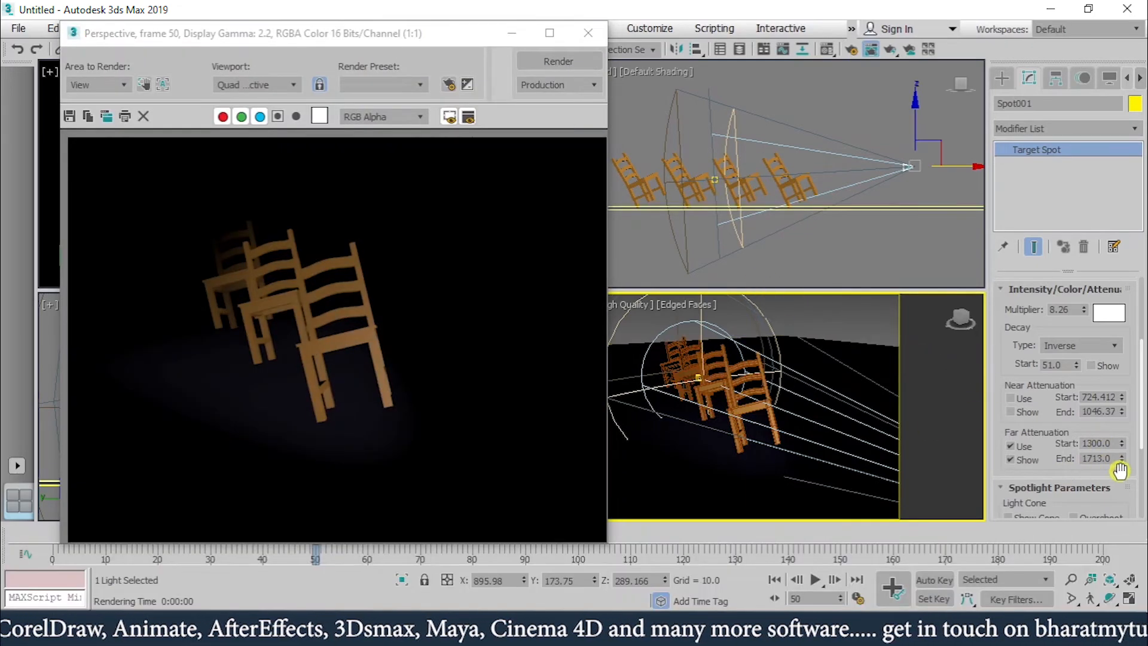
left_click_drag(1124, 461, 1118, 385)
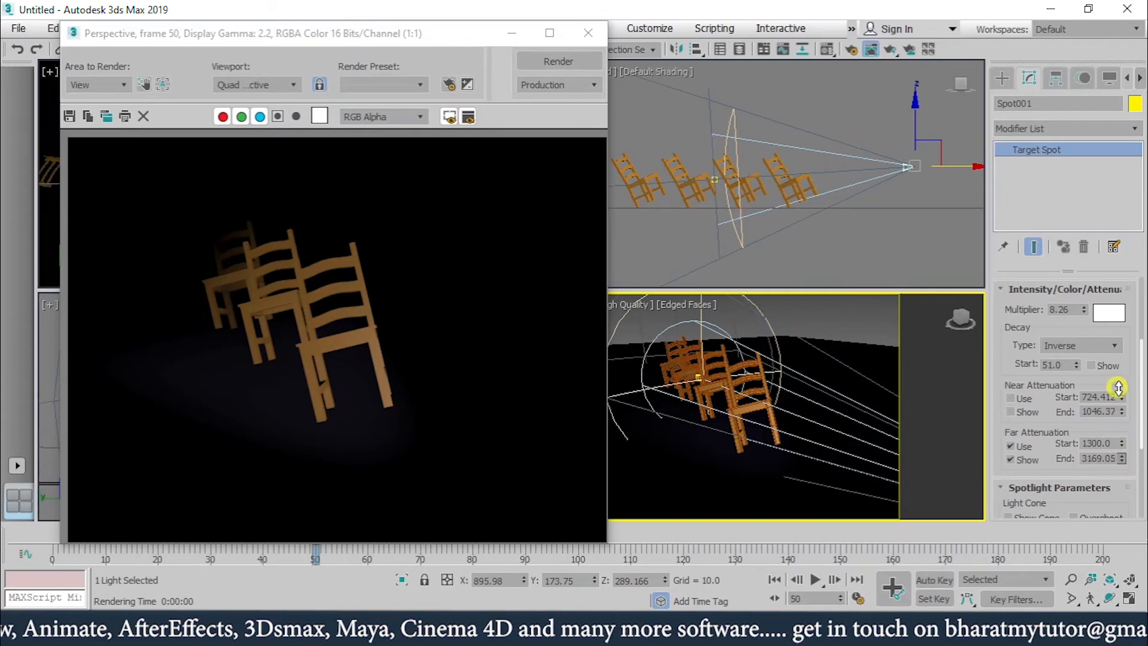
left_click(576, 55)
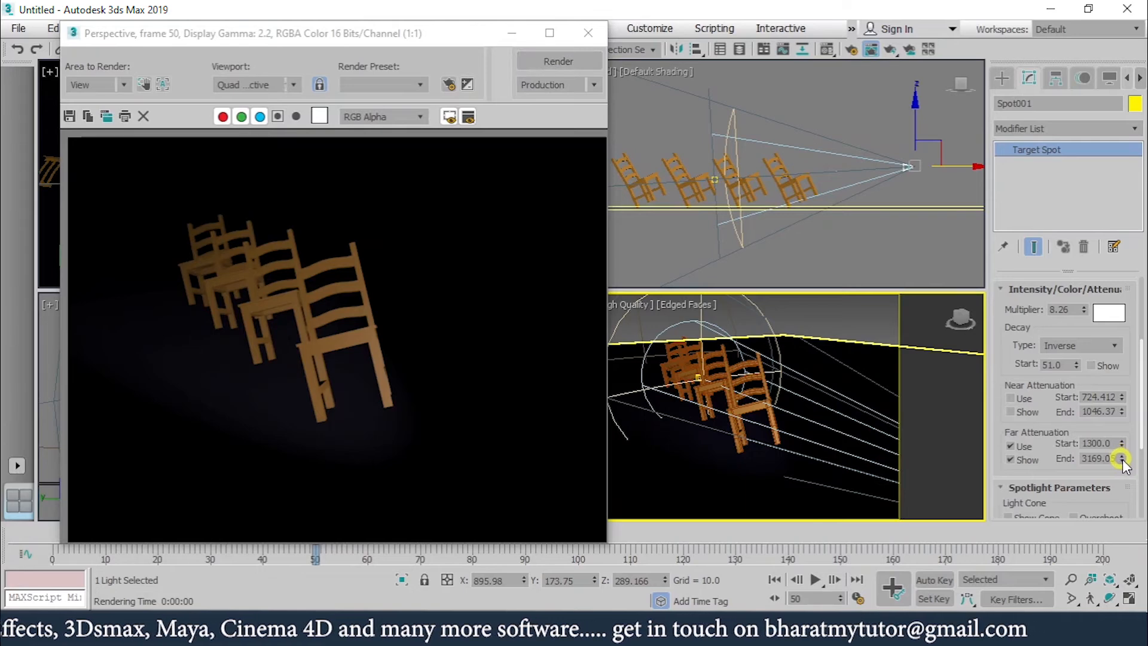
left_click_drag(1123, 460, 1132, 475)
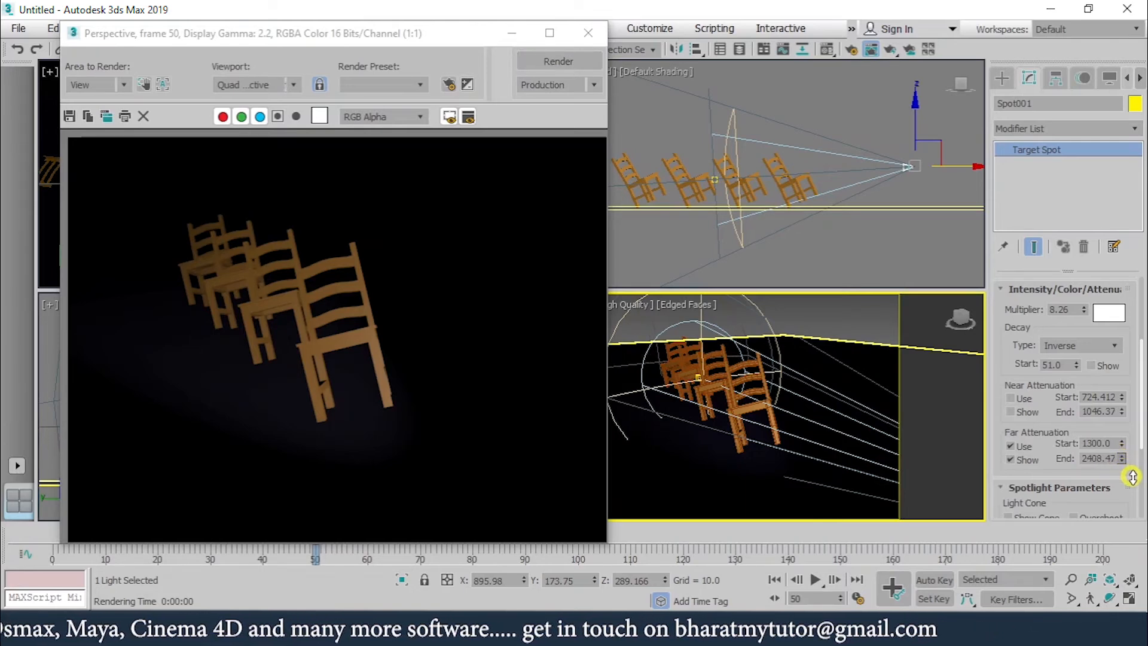
left_click(569, 61)
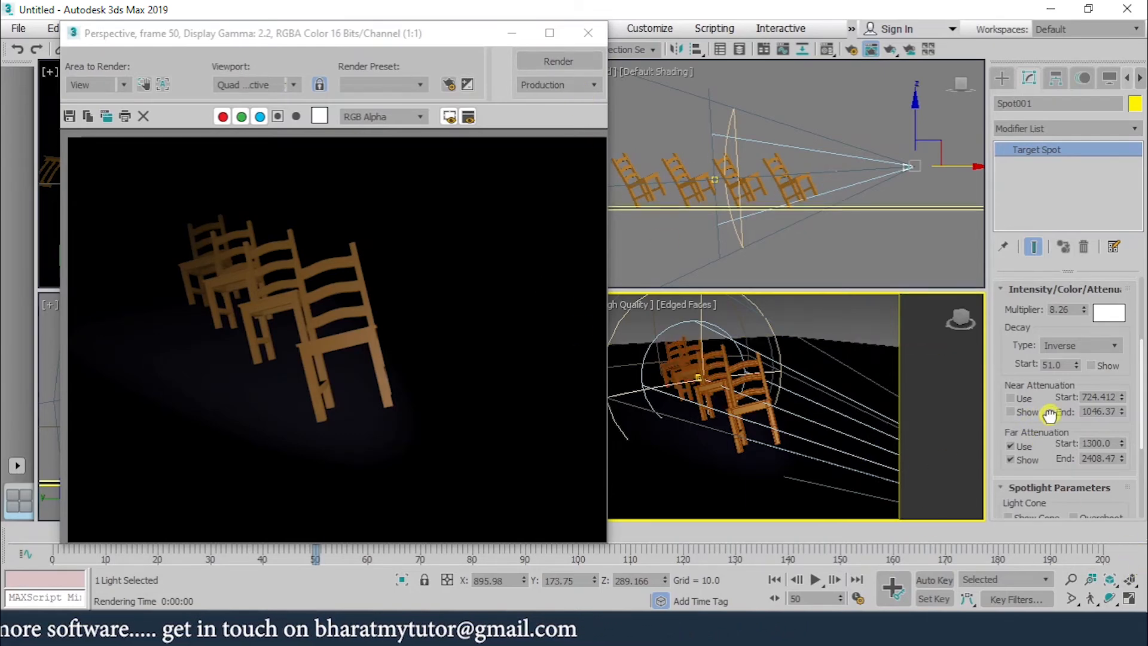
Raise the spot light to a height of about 954 in the Front view and render the Perspective view from the side of the chairs
scroll(1051, 414, "down", 2)
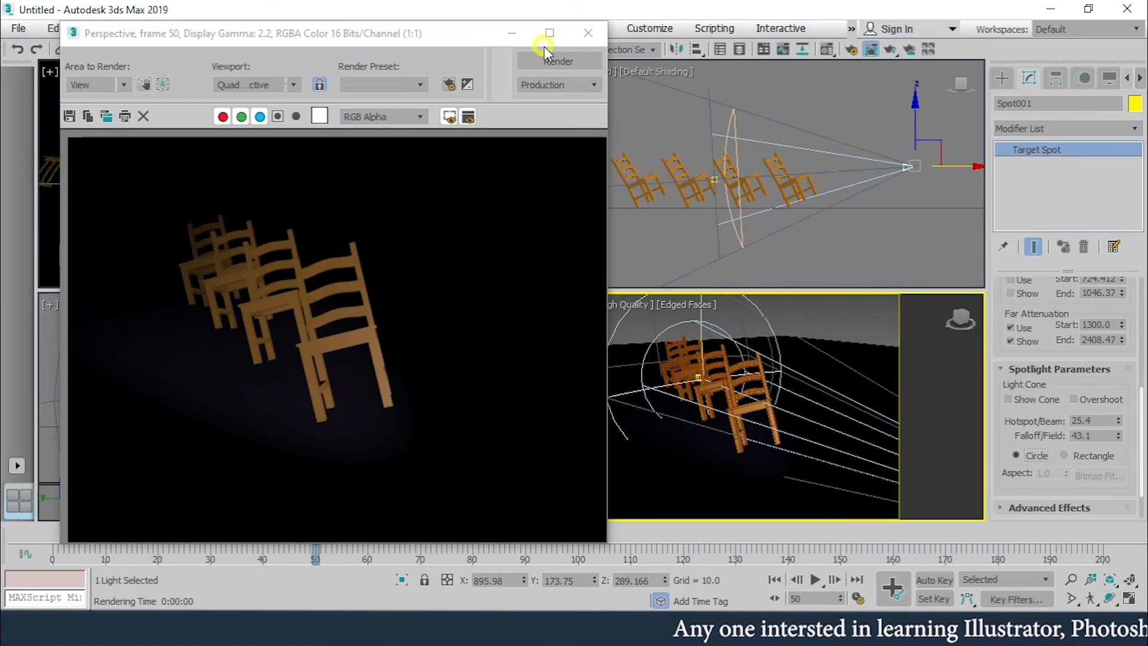
left_click(511, 36)
middle_click_drag(918, 207, 903, 227)
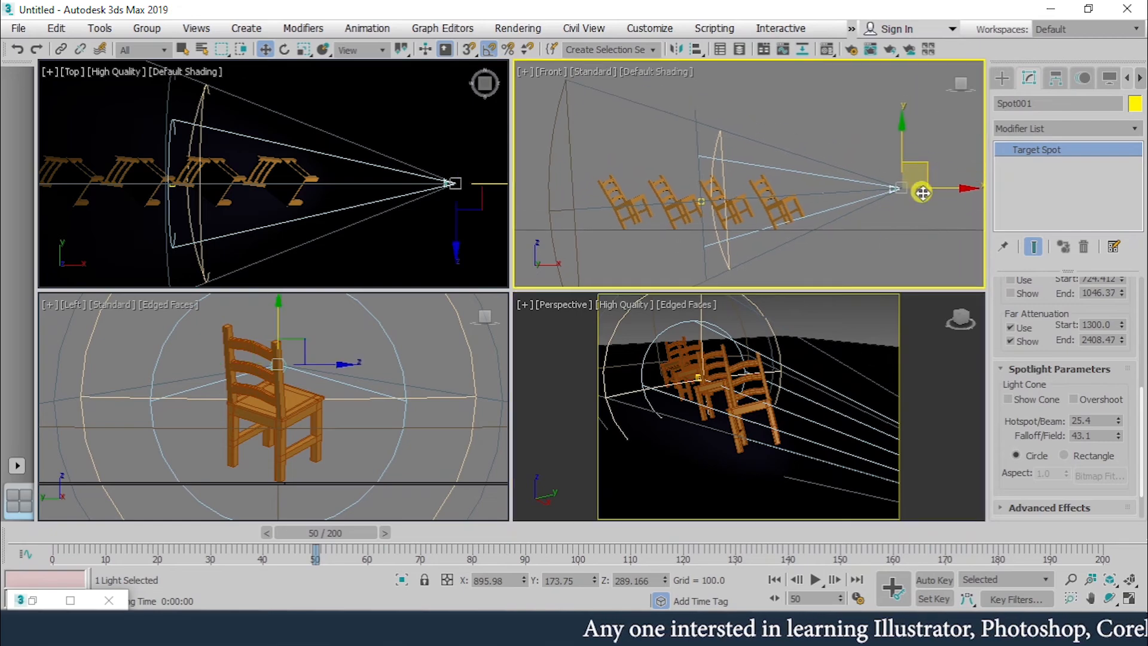
left_click_drag(902, 123, 882, 31)
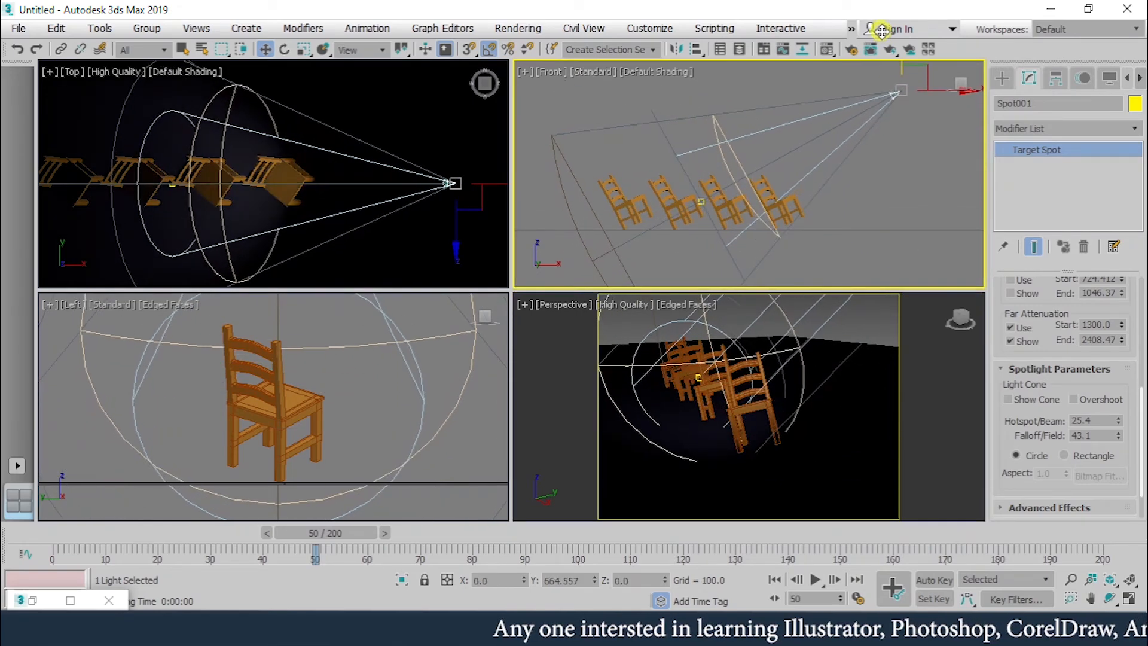
middle_click_drag(764, 354, 805, 353, "alt")
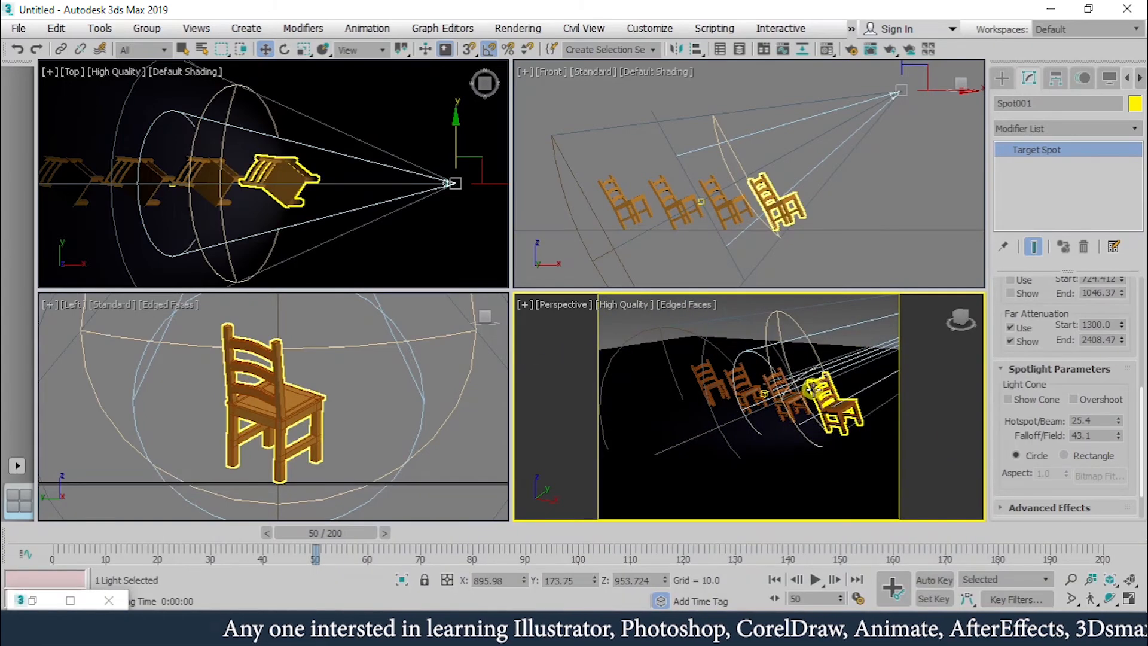
key("shift+q")
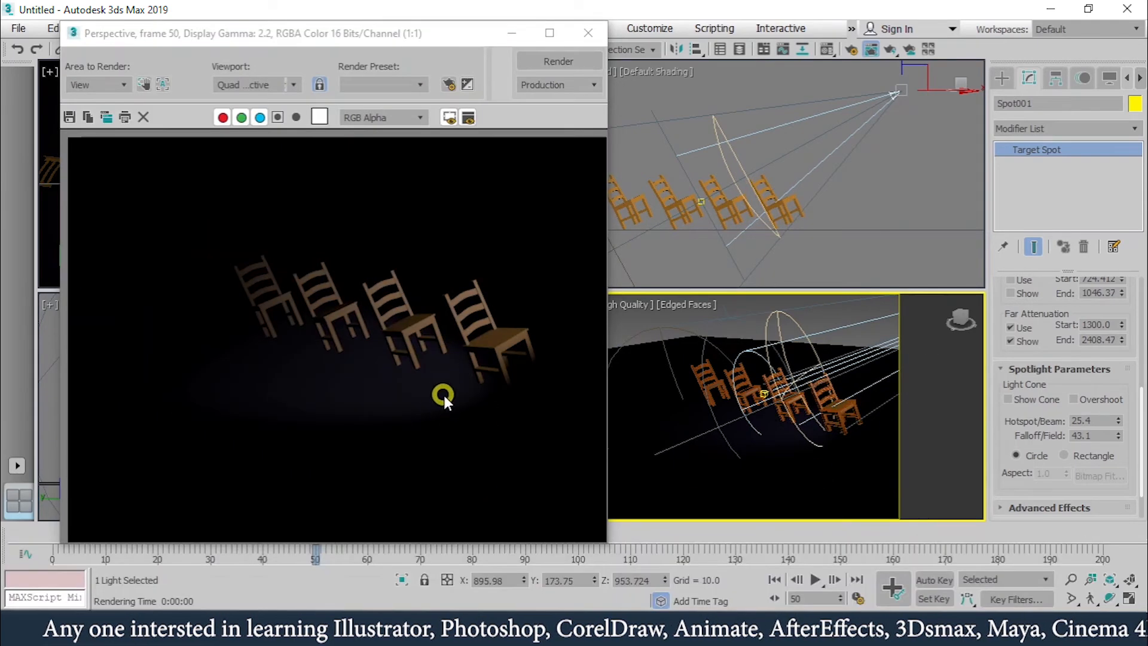
Raise the spot light's Multiplier to about 33 and render the Perspective view
left_click_drag(1051, 293, 1058, 449)
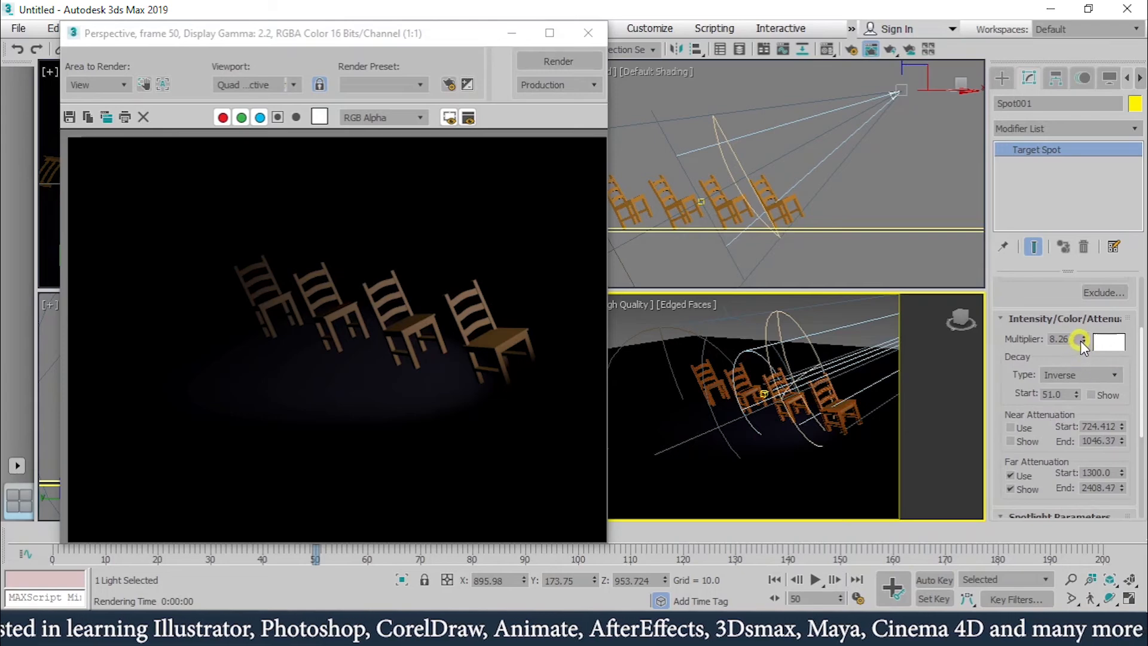
left_click_drag(1082, 340, 1071, 84)
left_click(550, 64)
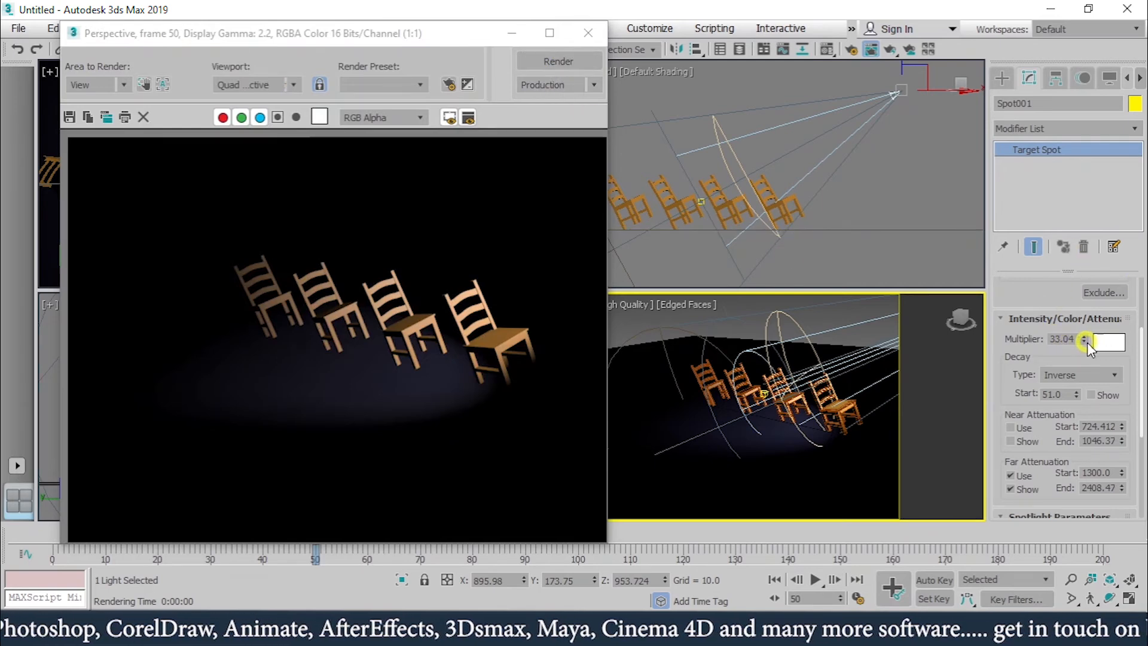
Set the spot light's Multiplier to 25 and render the Perspective view again
double_click(1071, 339)
type("25")
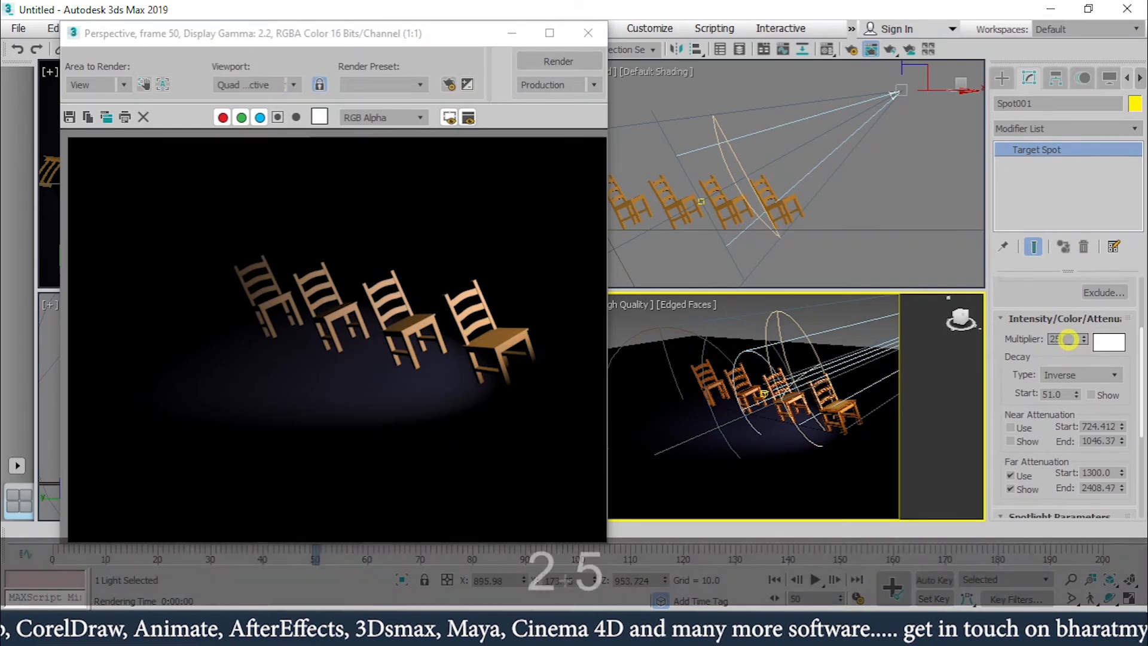
key("Return")
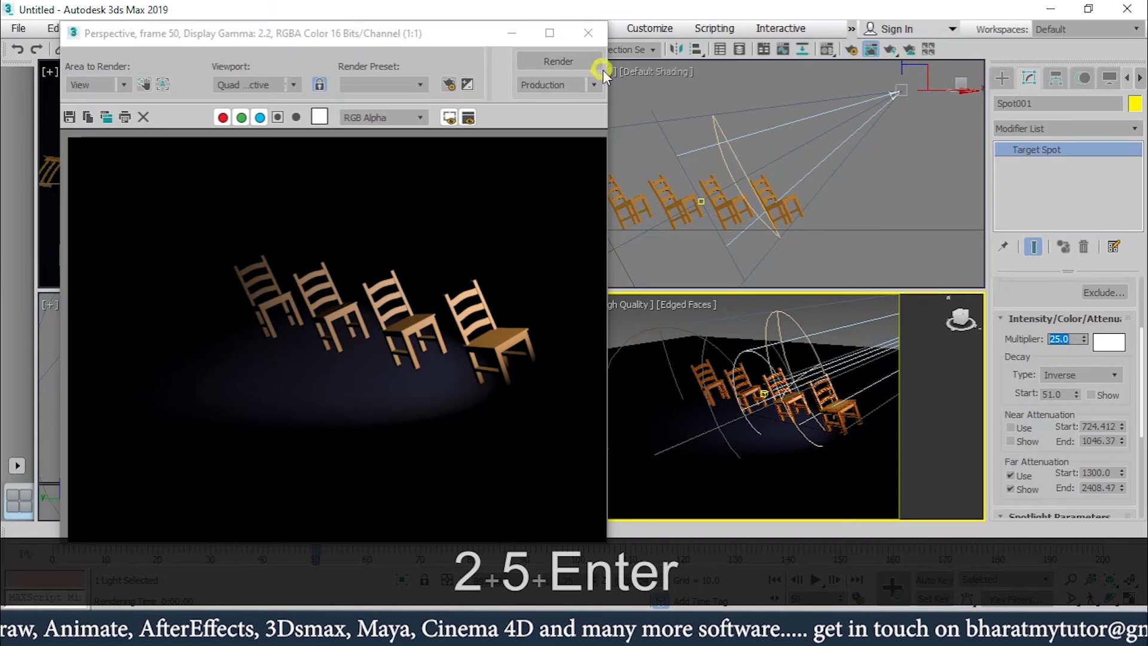
left_click(574, 62)
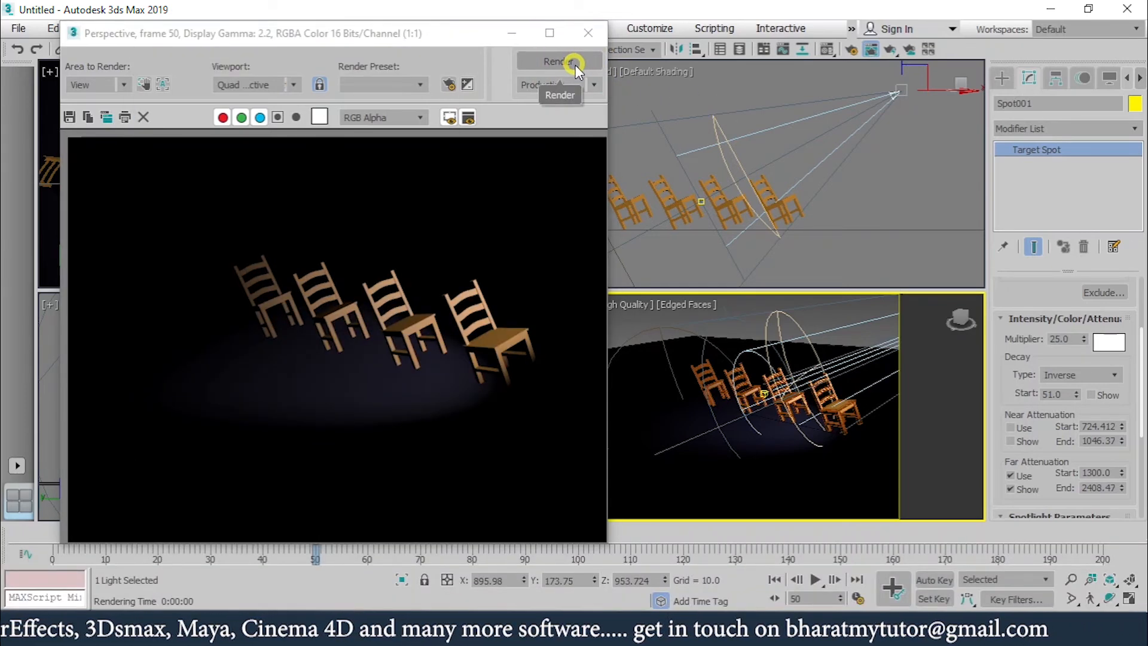
Widen the light cone to a Hotspot of 26.8 and a Falloff of 65.9, and render the Perspective view
left_click_drag(1044, 449, 1044, 303)
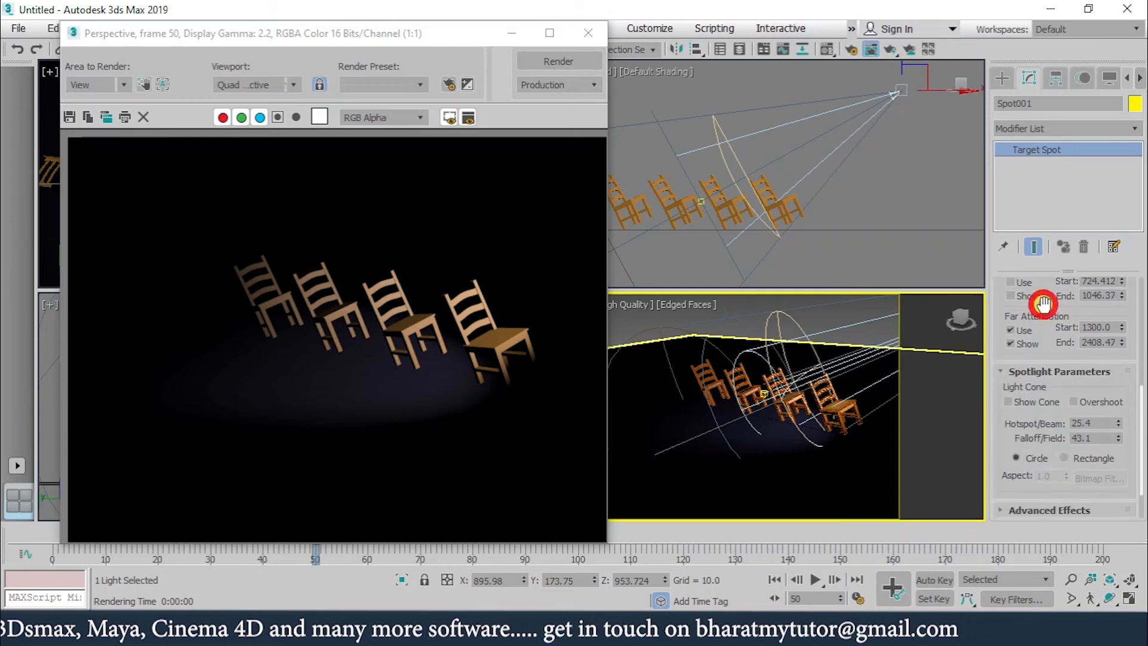
left_click_drag(1118, 423, 1075, 274)
left_click(1119, 425)
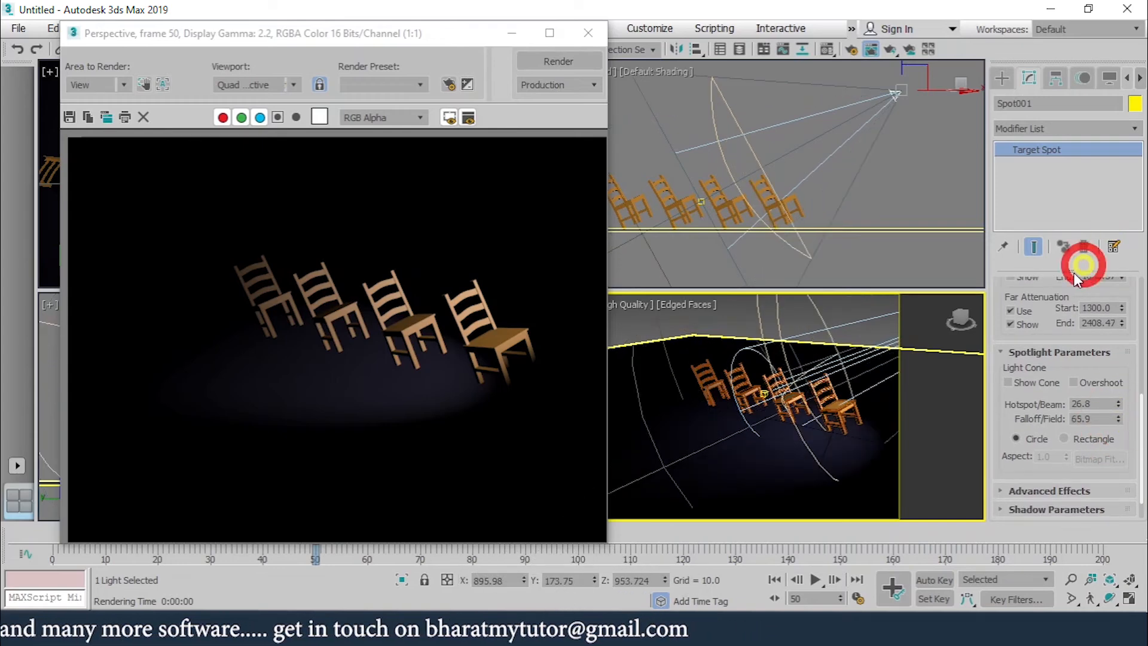
left_click(548, 60)
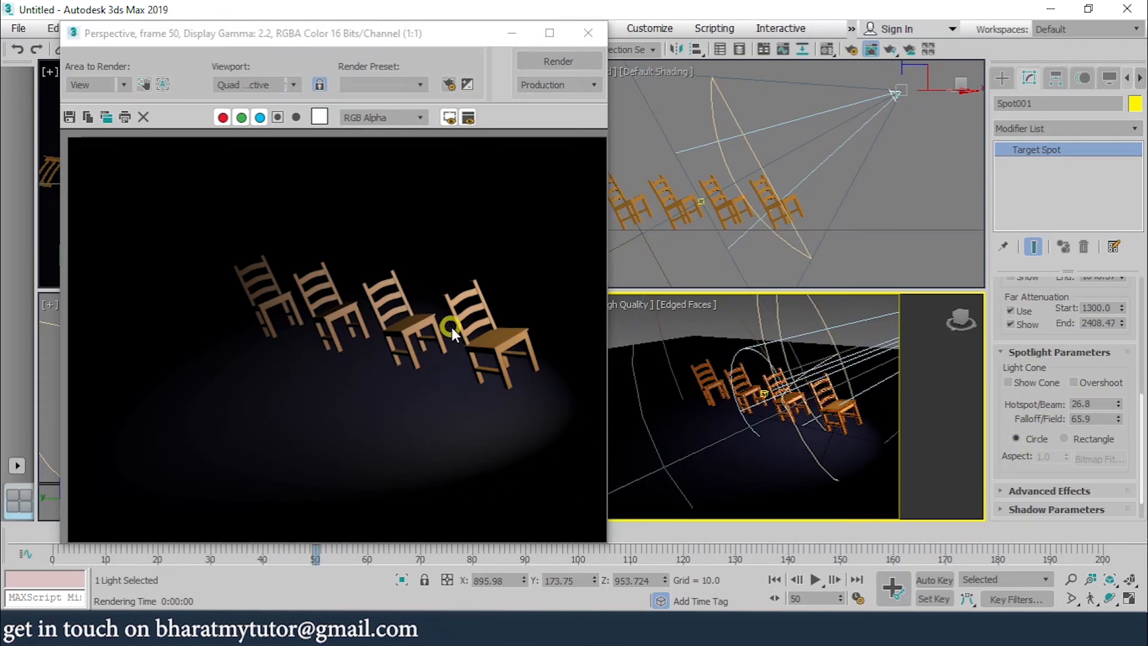
Change the light cone shape to Rectangle, render the Perspective view, and move the rendered frame clear of the Top view
left_click(1092, 439)
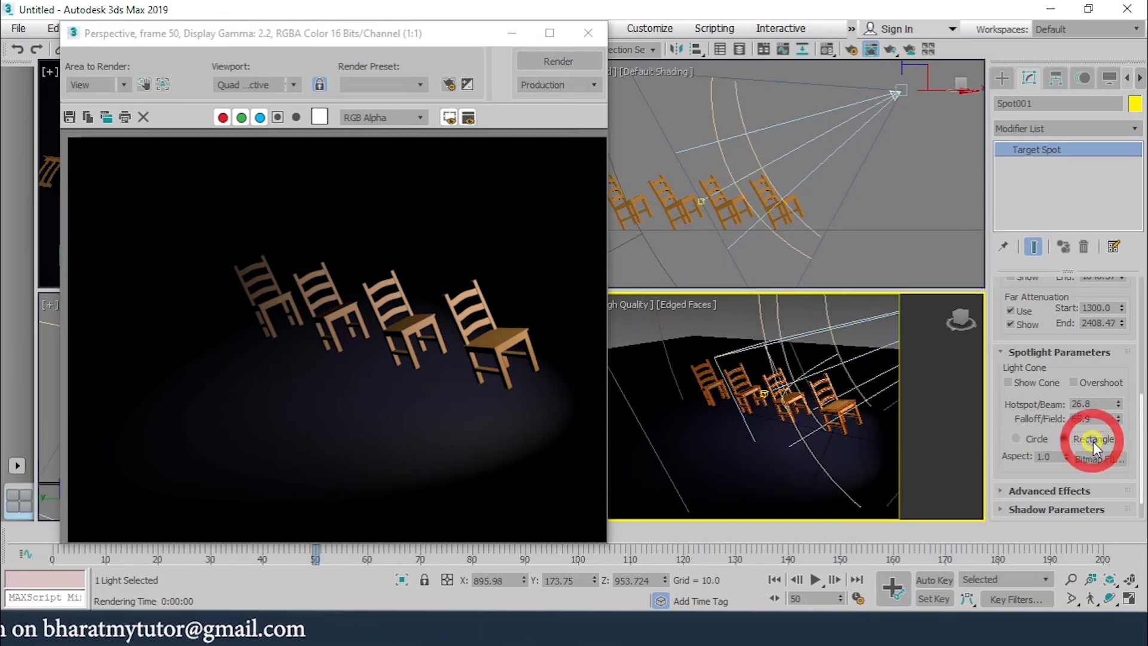
left_click(574, 60)
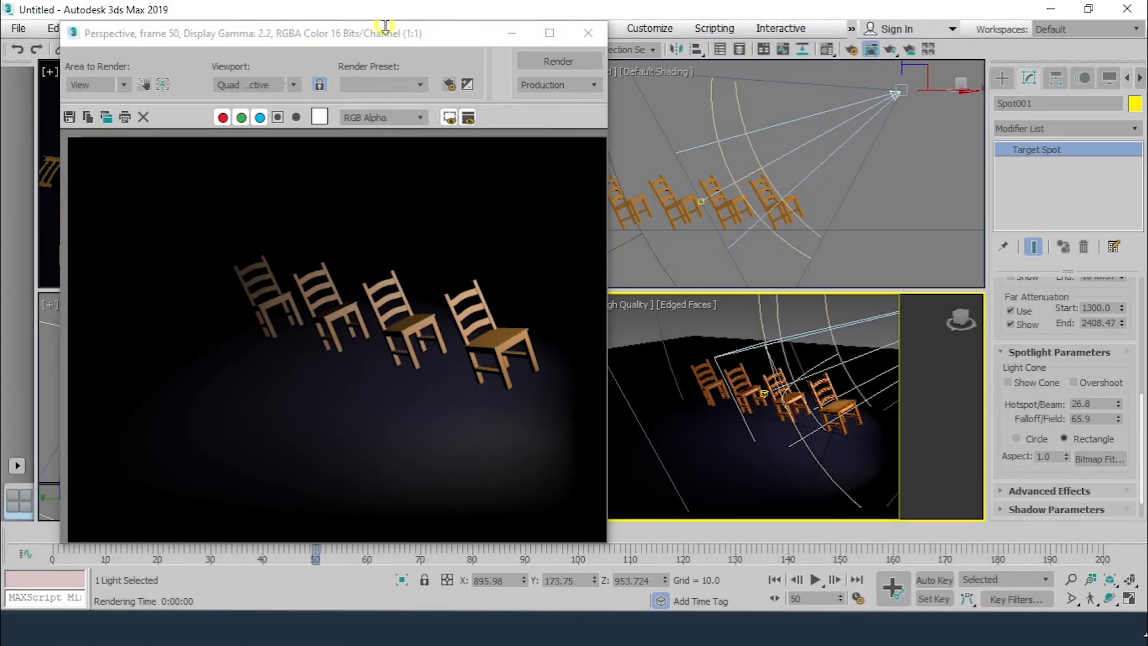
left_click_drag(386, 32, 295, 434)
middle_click_drag(341, 147, 391, 160)
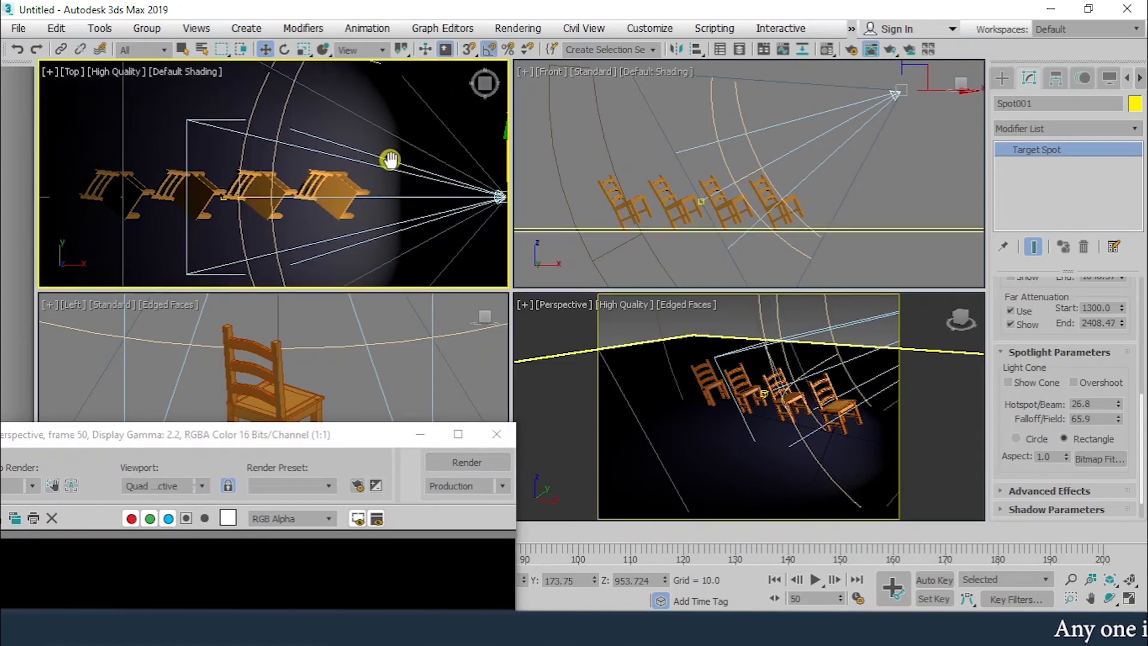
scroll(390, 160, "down", 2)
left_click(283, 178)
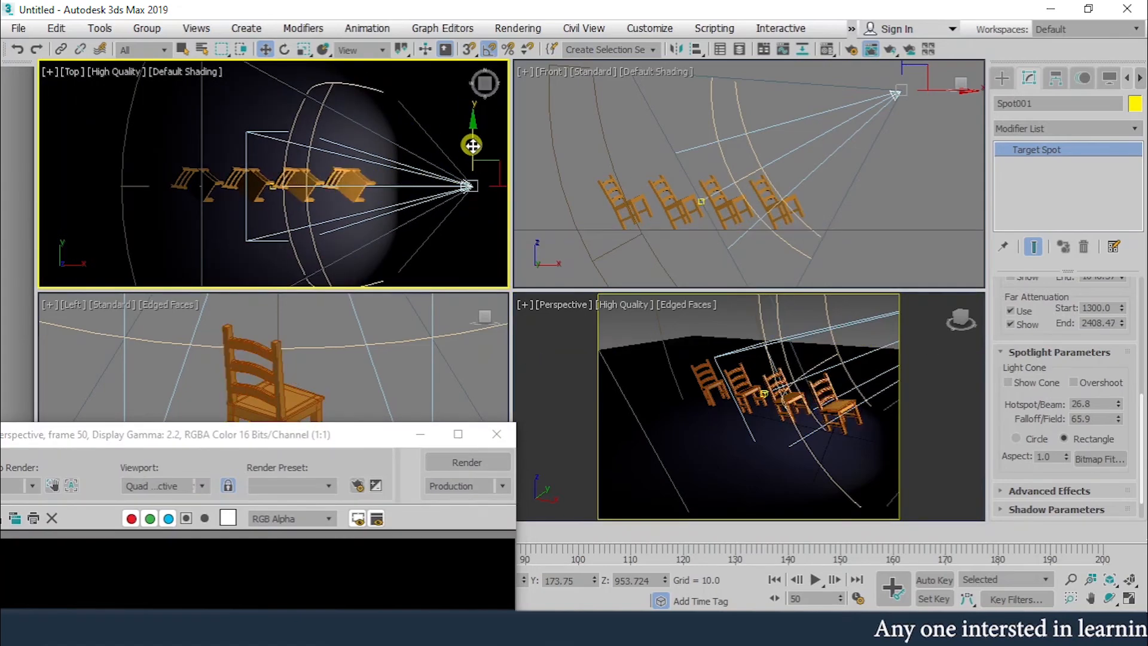
mouse_move(472, 145)
left_mouse_down()
mouse_move(472, 84)
mouse_move(470, 135)
left_mouse_up()
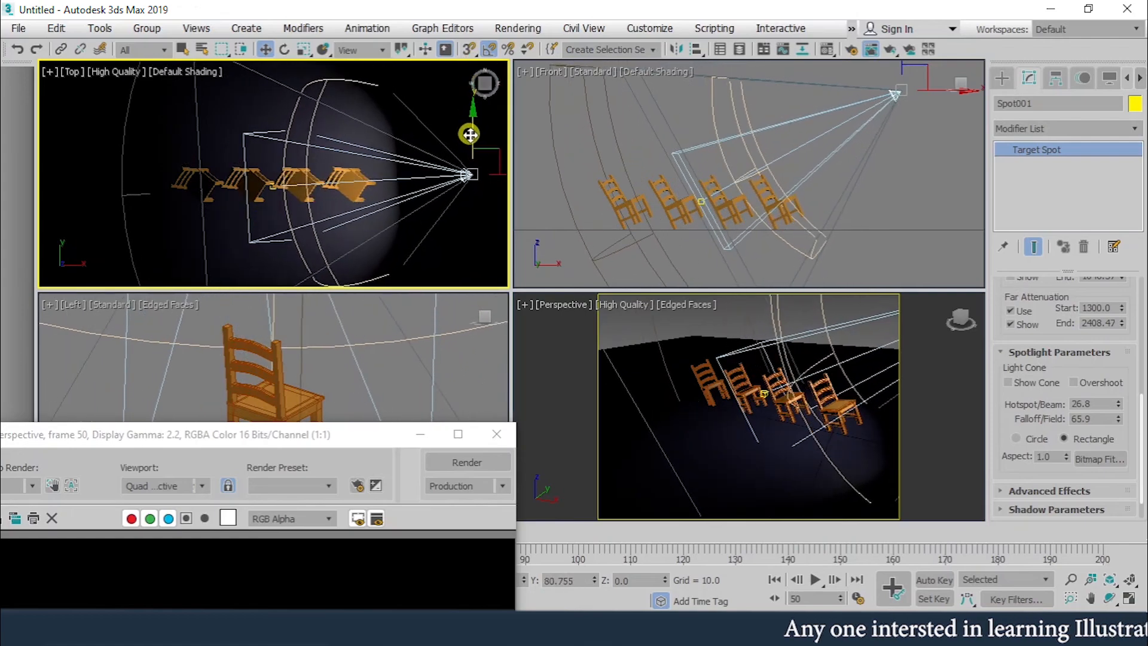
right_click(470, 135)
left_click(397, 185)
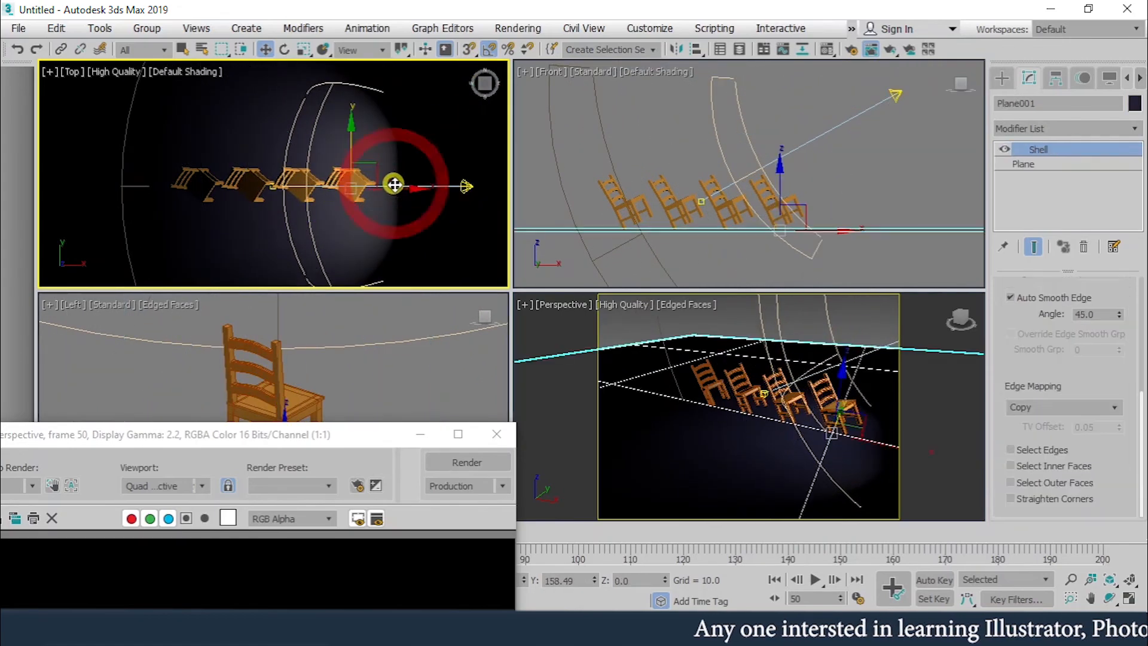
Select the spot light together with its target and move both along Y in the Top view, placing the light at about Y 249
left_click(335, 171)
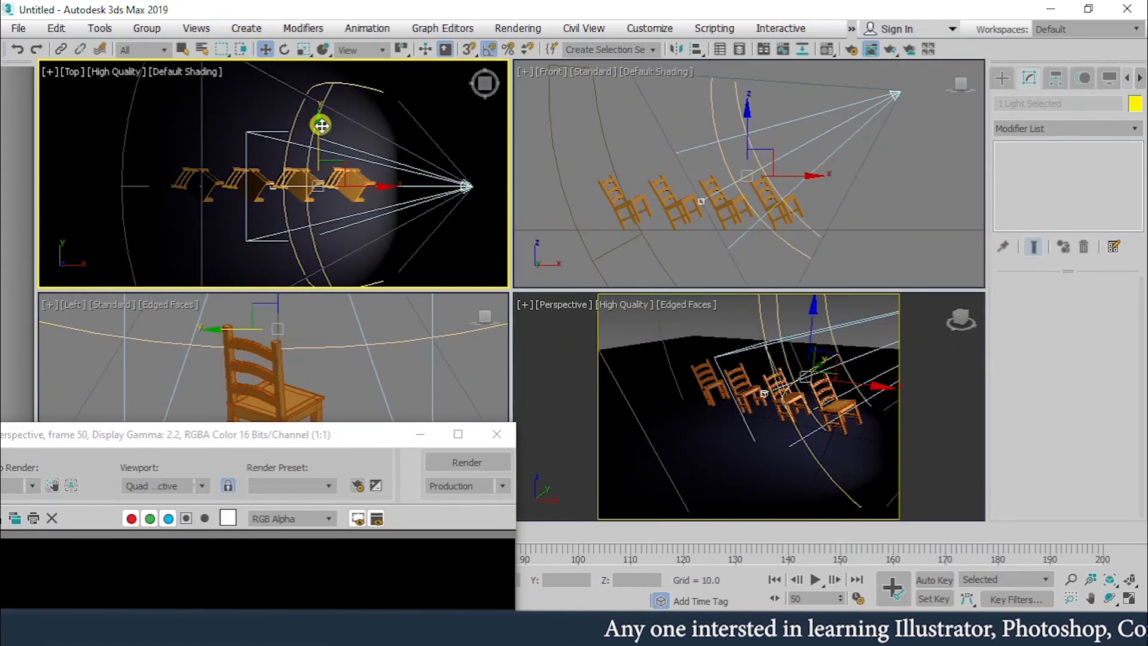
left_click_drag(320, 123, 321, 112)
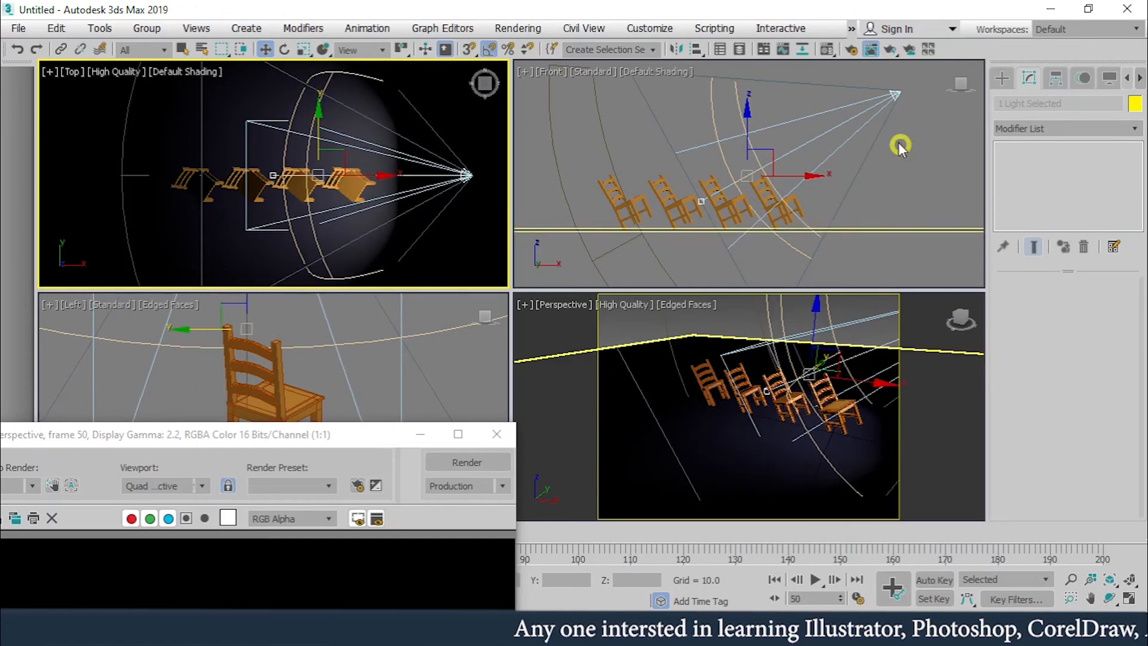
Select only the spot light, set its Hotspot to 50.8, and render the Perspective view
left_click(901, 101)
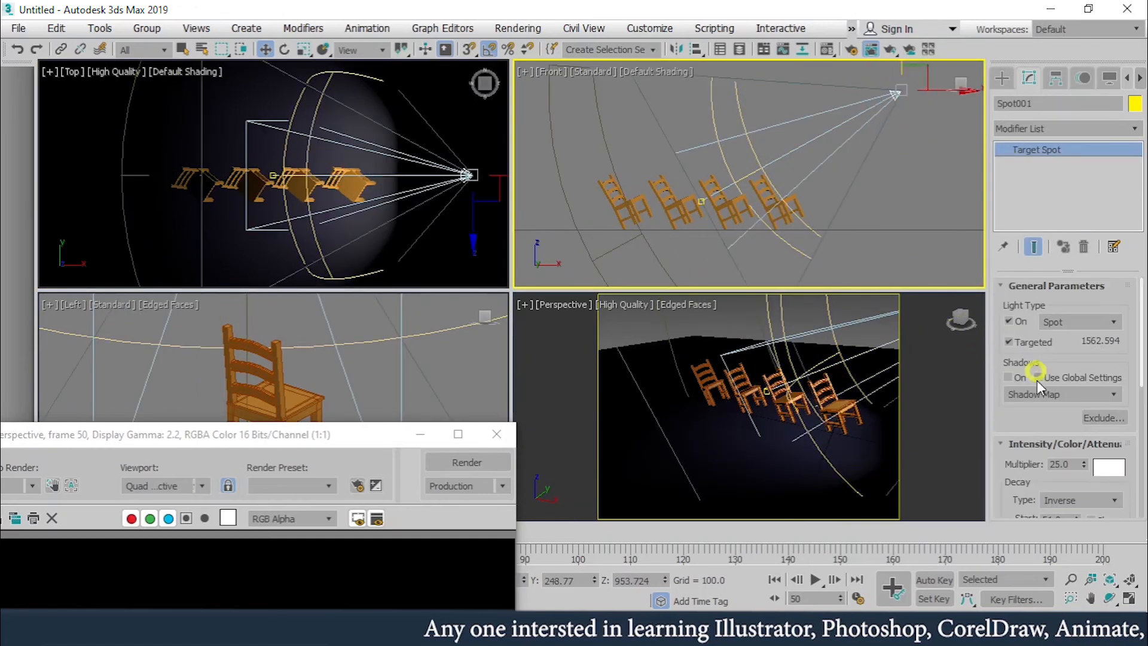
scroll(1044, 413, "down", 3)
scroll(1044, 466, "down", 3)
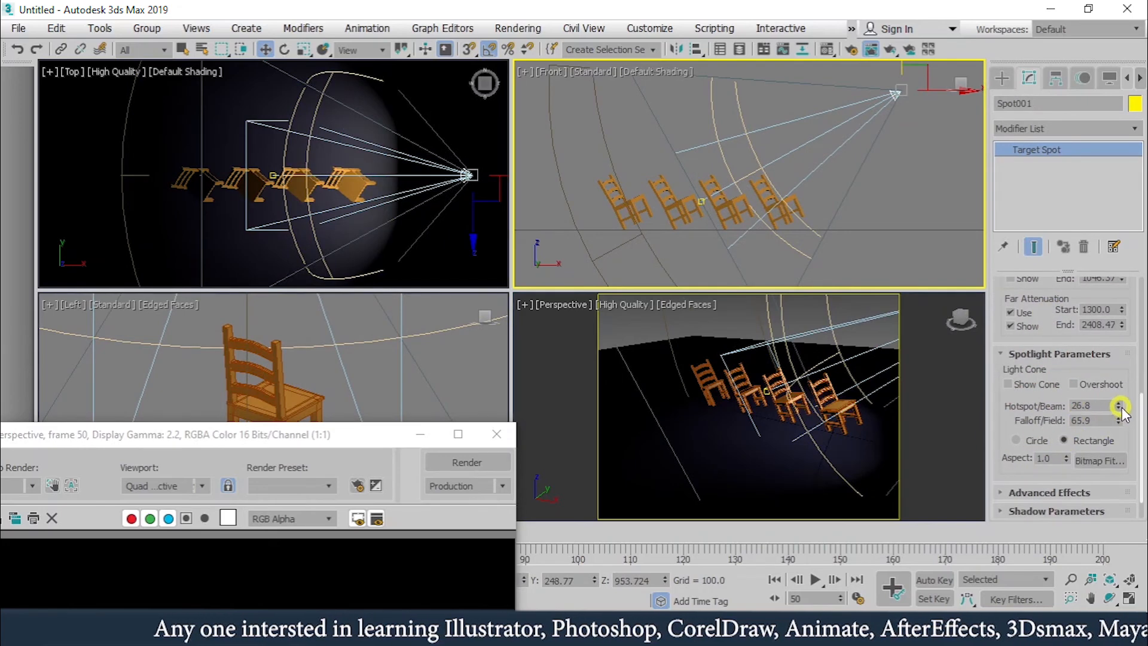
left_click_drag(1120, 406, 1125, 204)
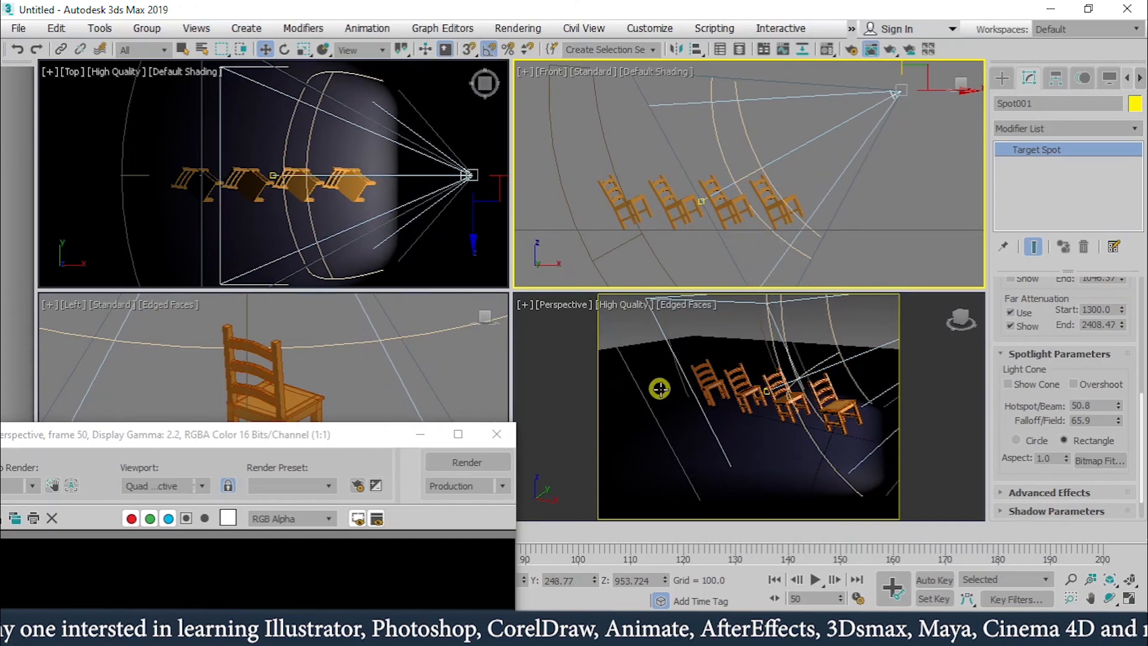
left_click_drag(320, 434, 387, 144)
left_click(537, 172)
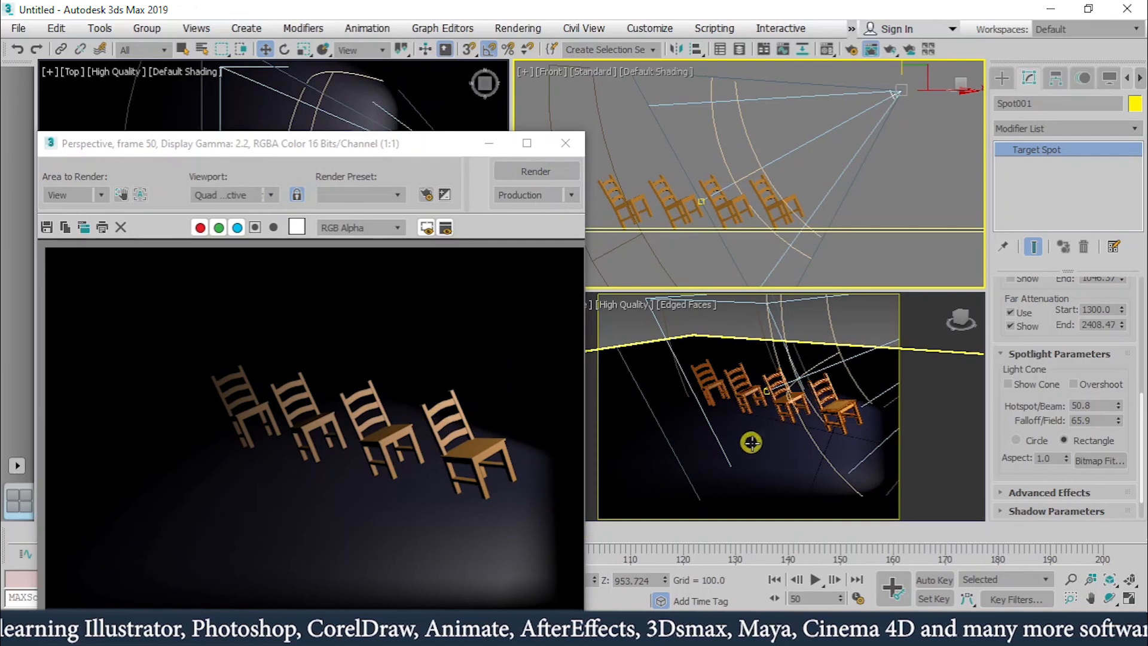
Reframe the chairs from a new angle in the Perspective view and render it again
left_click_drag(406, 149, 390, 397)
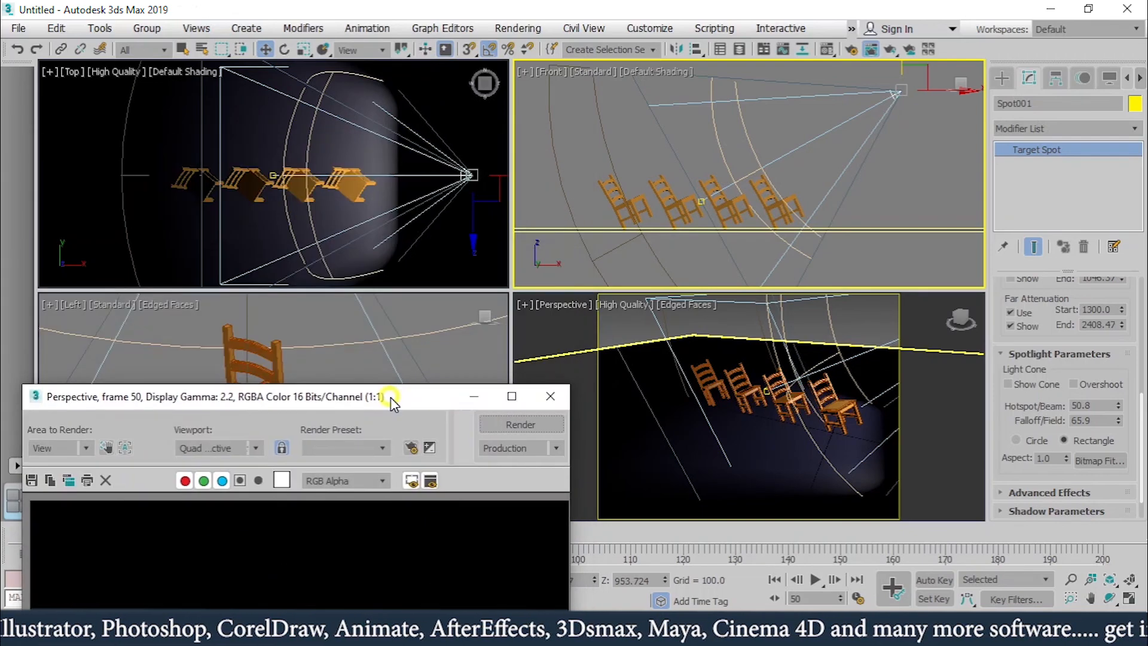
middle_click_drag(793, 409, 765, 439)
left_click_drag(395, 396, 428, 155)
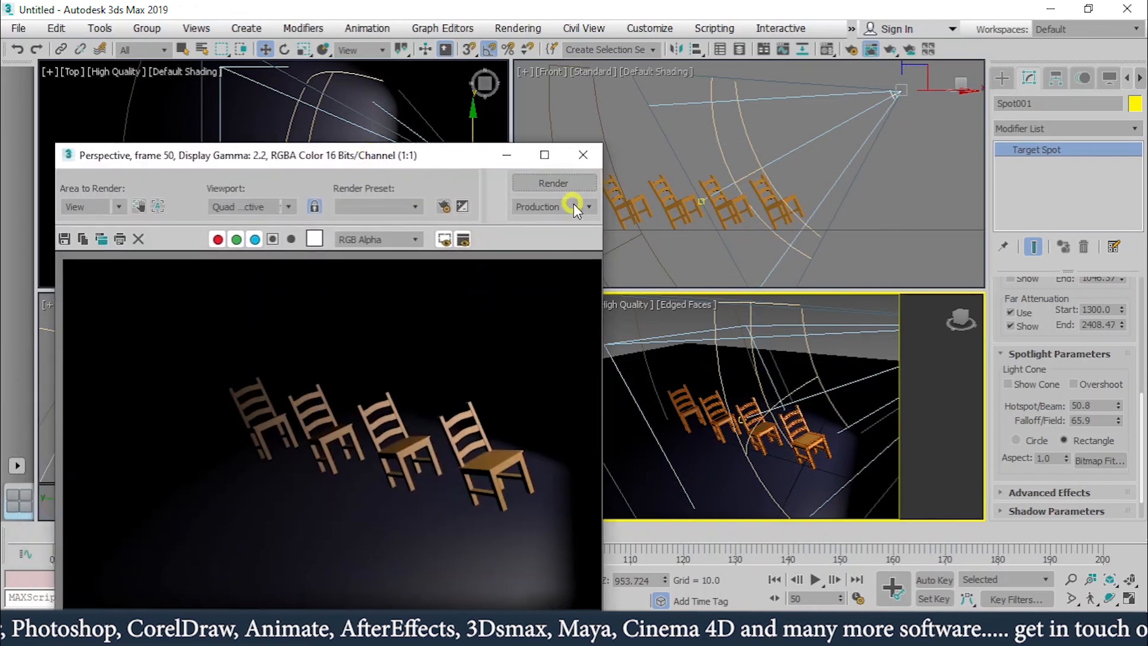
Turn on the spot light's shadows with the Shadow Map type, render the Perspective view, and reposition the rendered frame so the whole image shows
scroll(1014, 327, "up", 5)
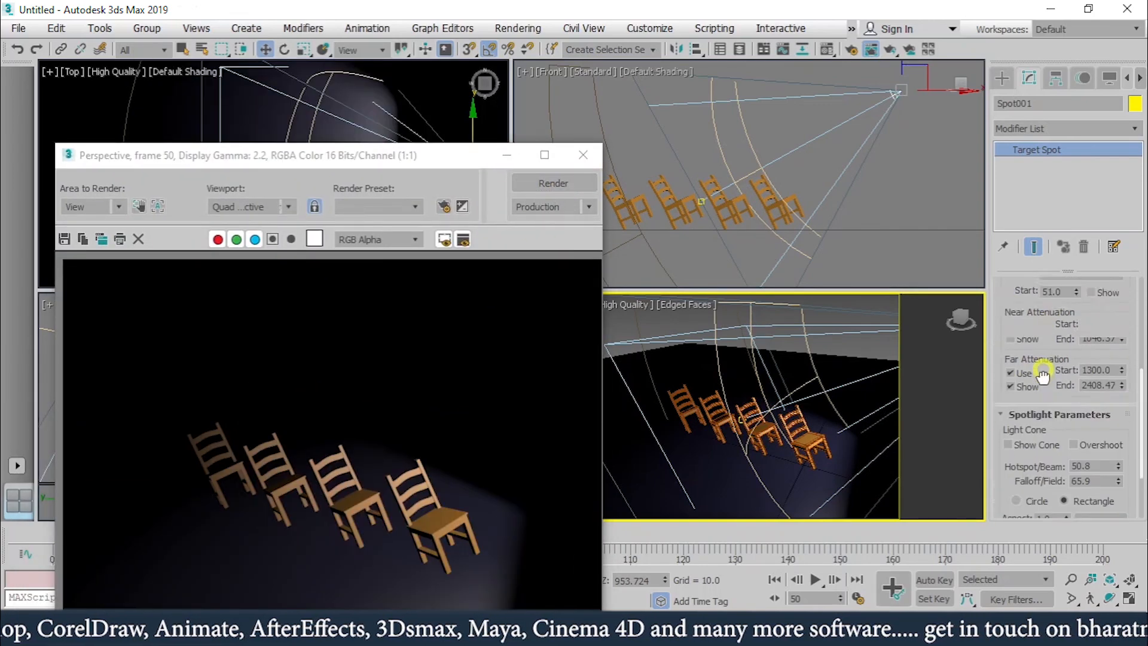
scroll(1023, 358, "up", 3)
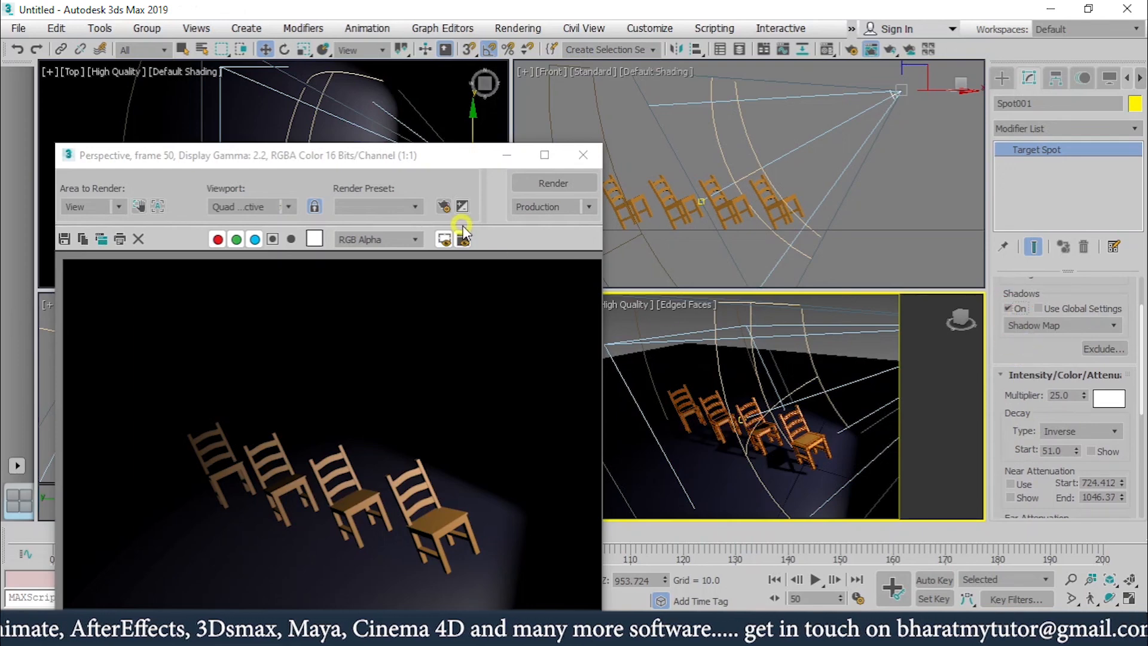
left_click(557, 182)
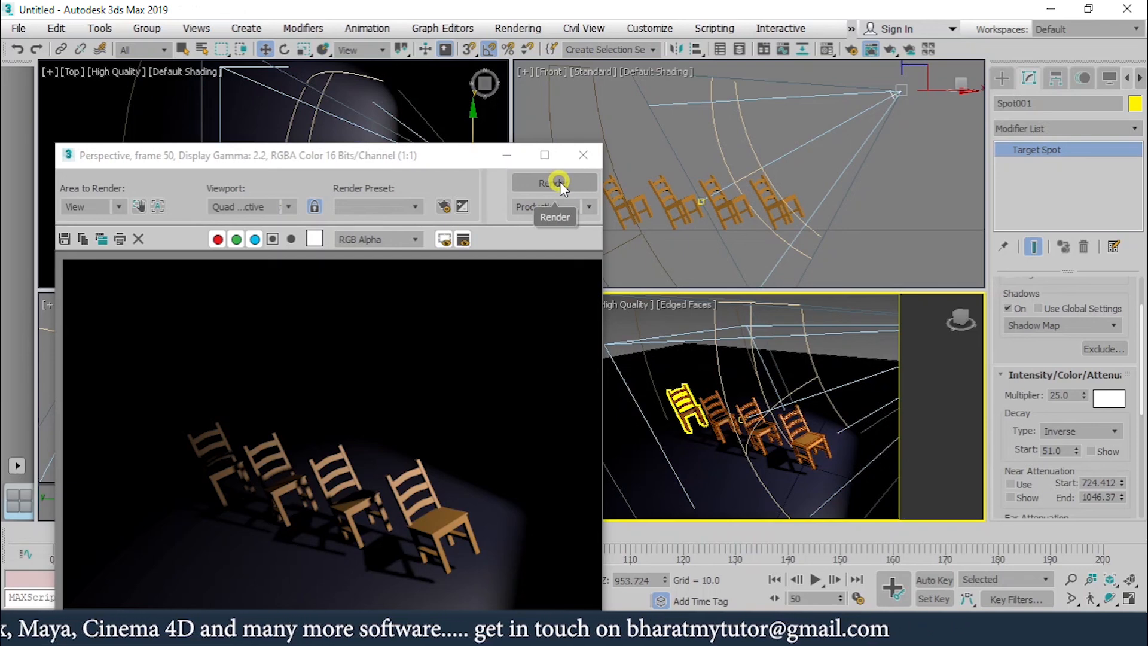
left_click_drag(361, 156, 373, 57)
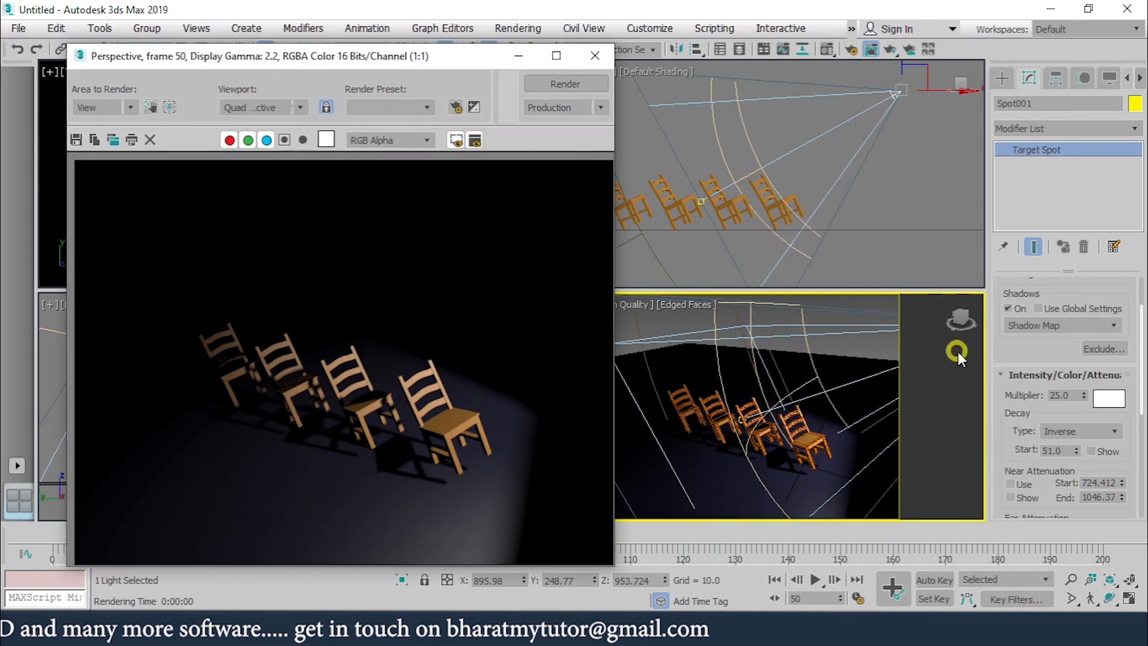
Review the spot light's intensity, decay, attenuation and light cone settings along with its remaining parameter groups
left_click_drag(1019, 436, 1009, 296)
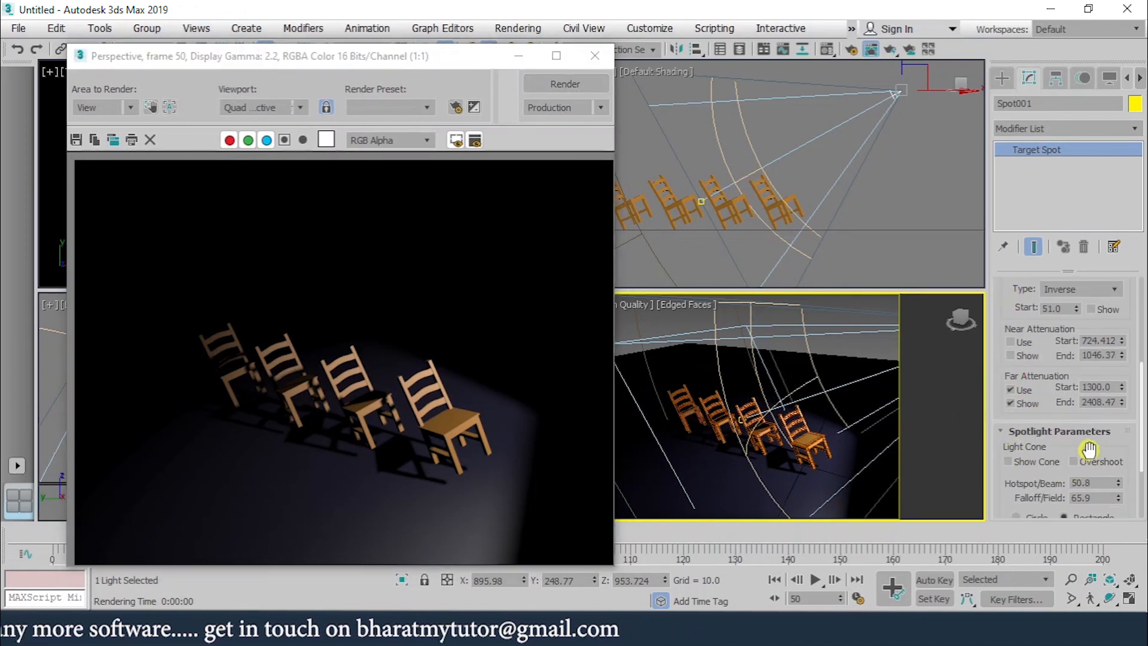
left_click_drag(1082, 444, 1084, 315)
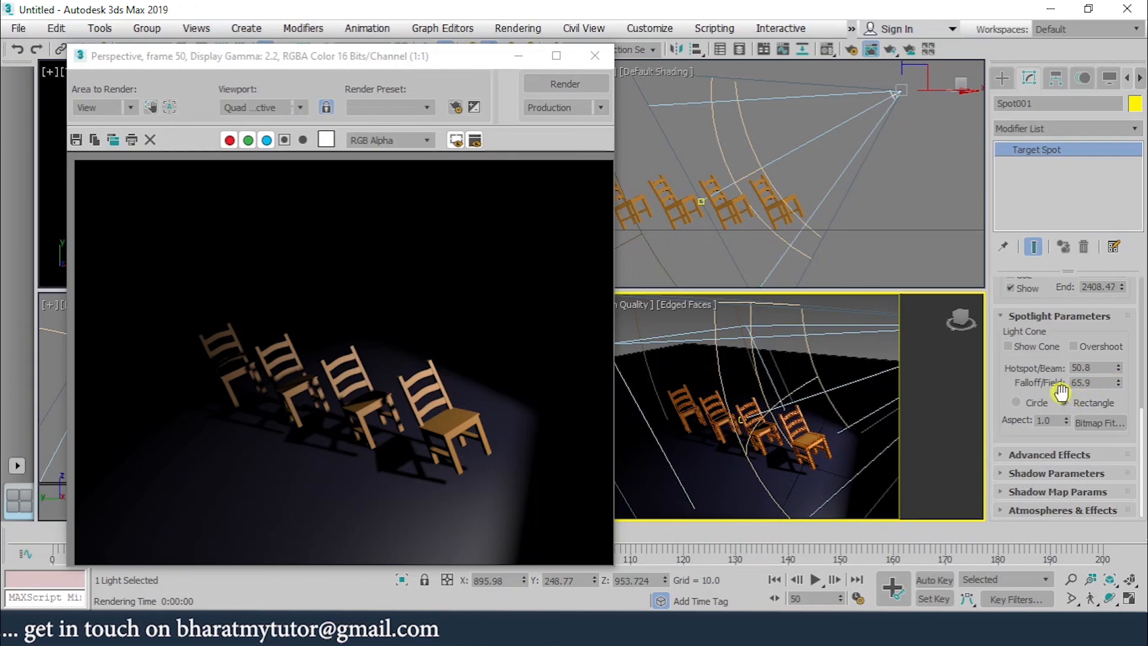
left_click_drag(1060, 333, 1060, 505)
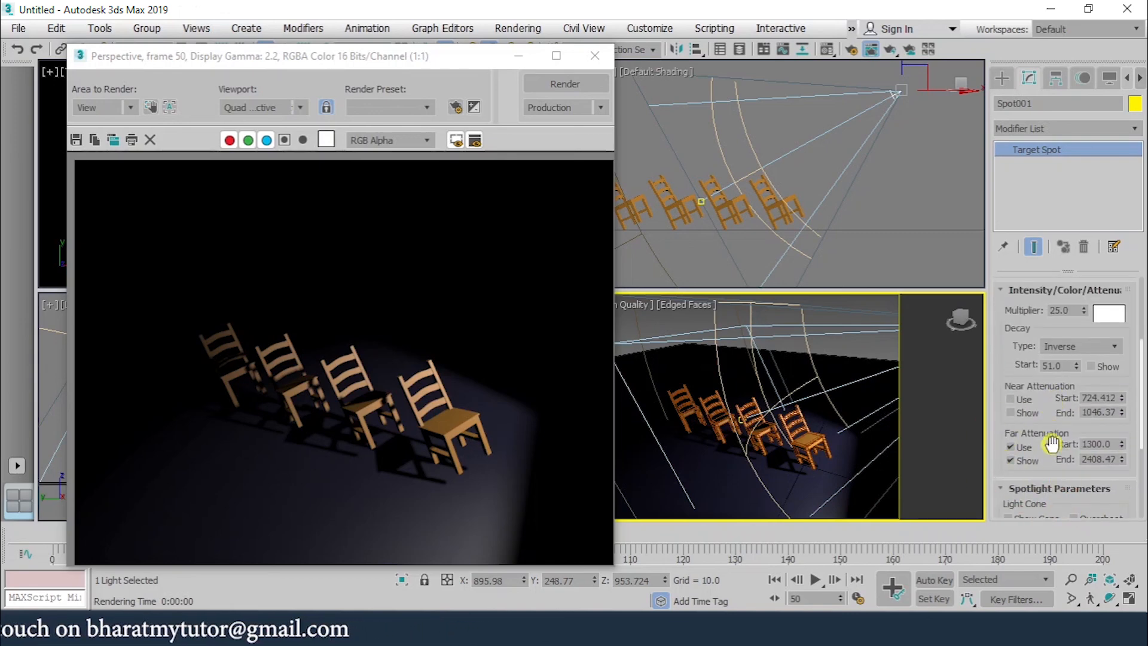
left_click_drag(1053, 443, 1035, 284)
left_click_drag(1032, 467, 1031, 460)
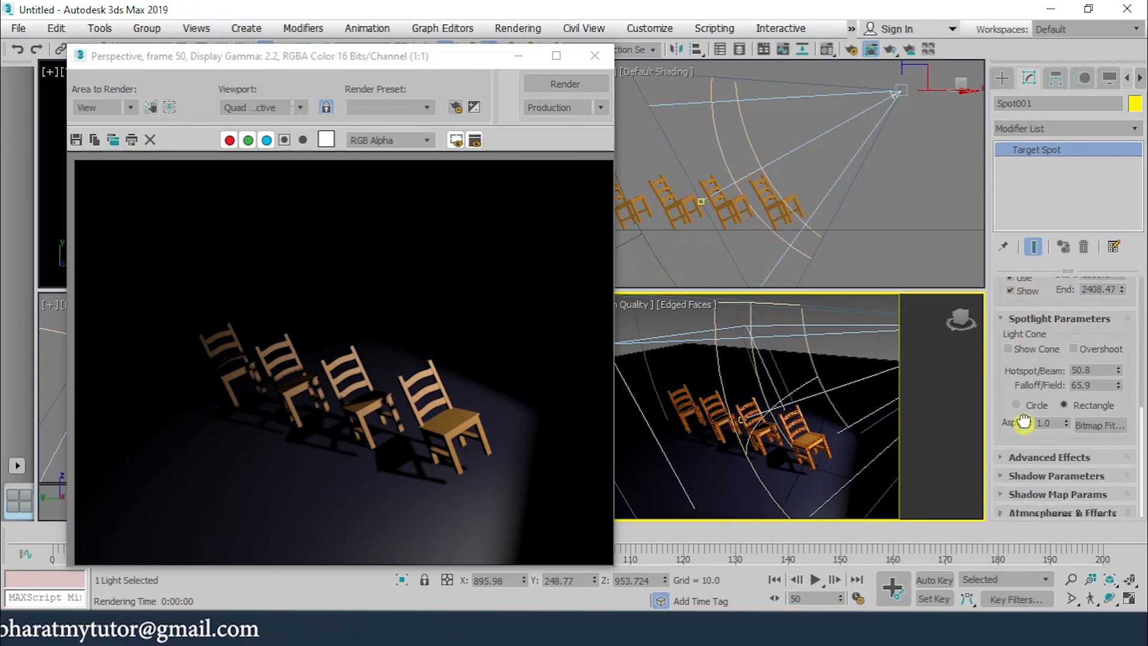
left_click(1018, 315)
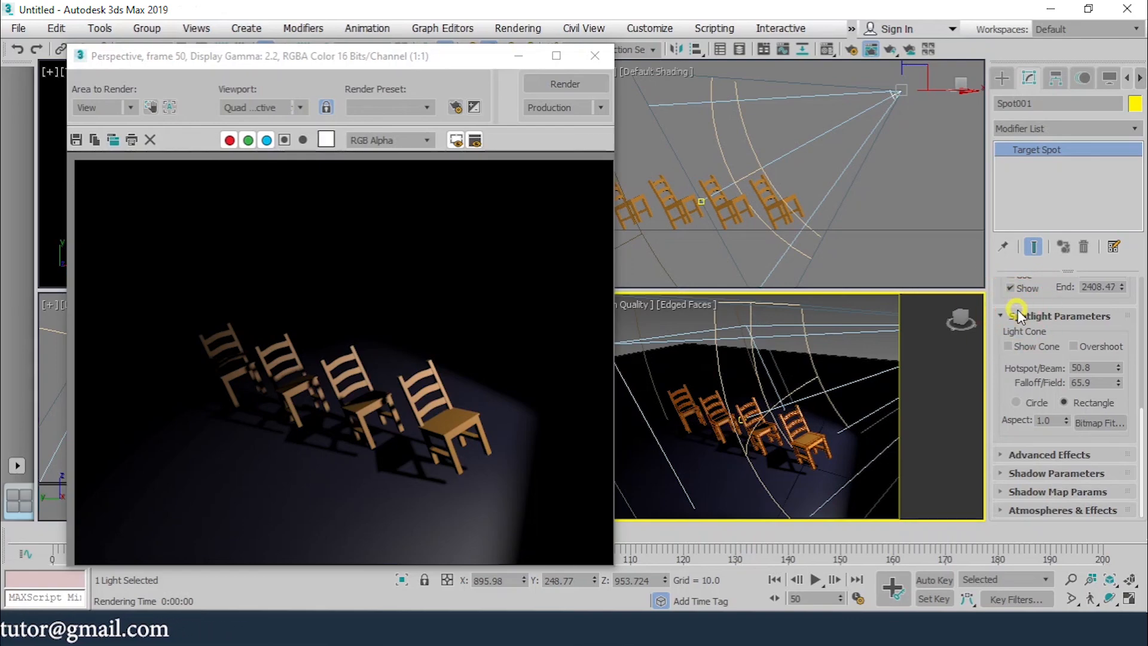